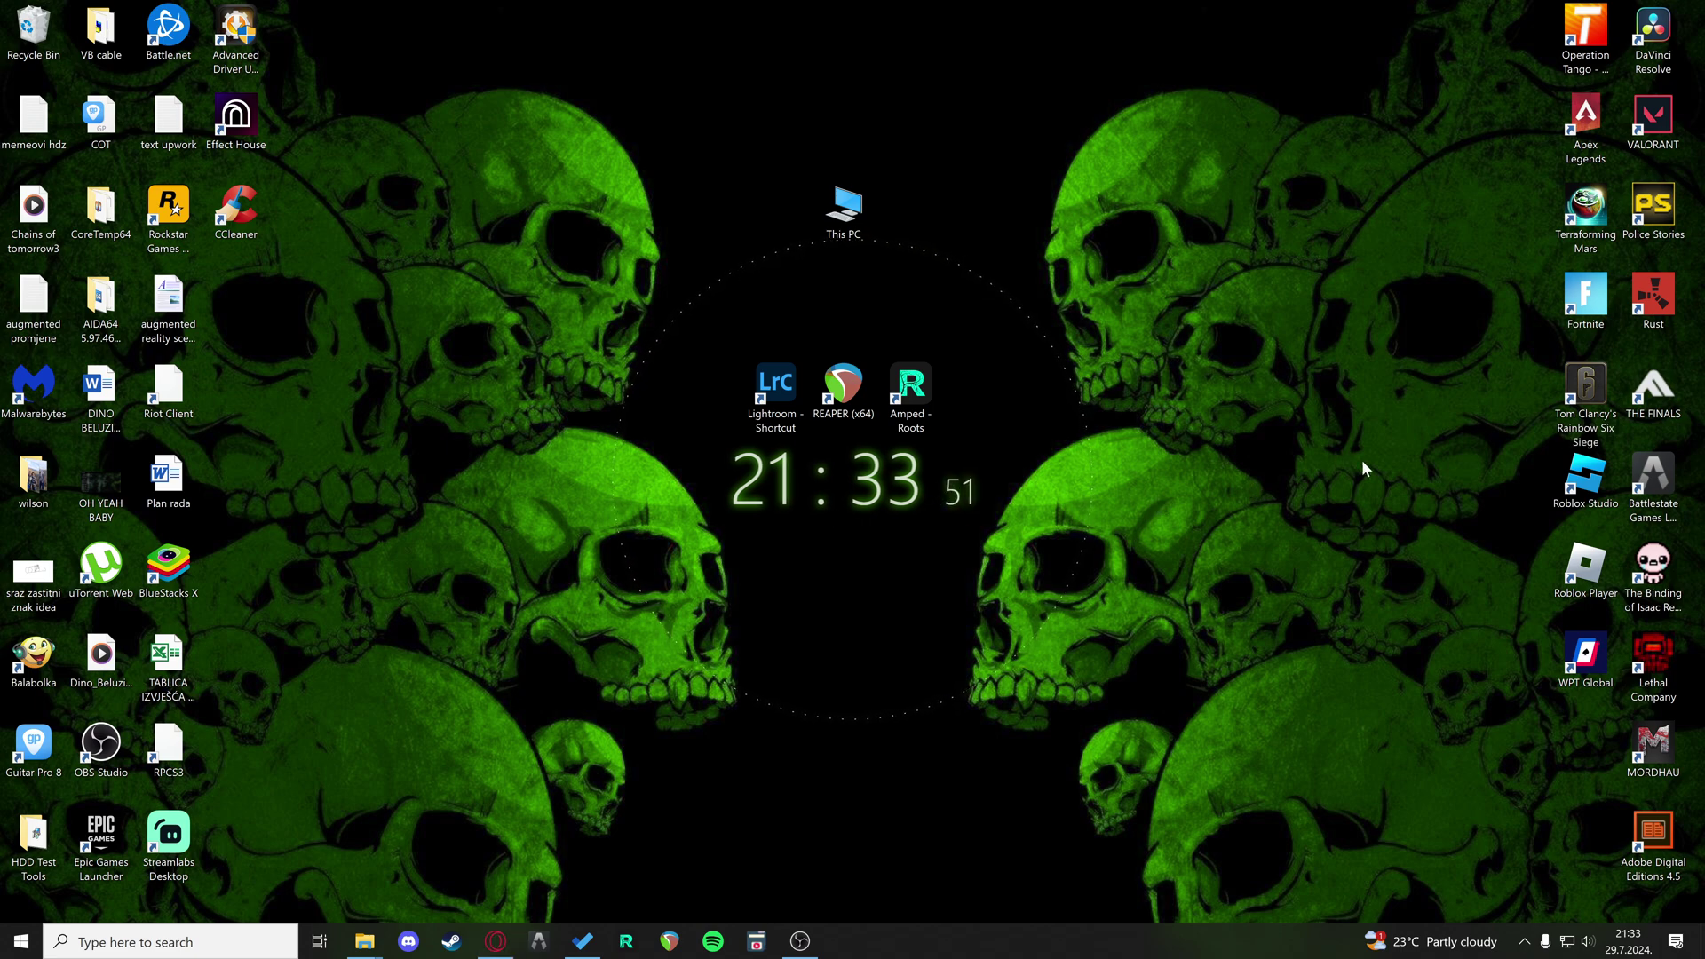
# Step: Open the Rainbow Six Siege shortcut's properties and view its Security and Previous Versions tabs
pyautogui.rightClick(1574, 398)
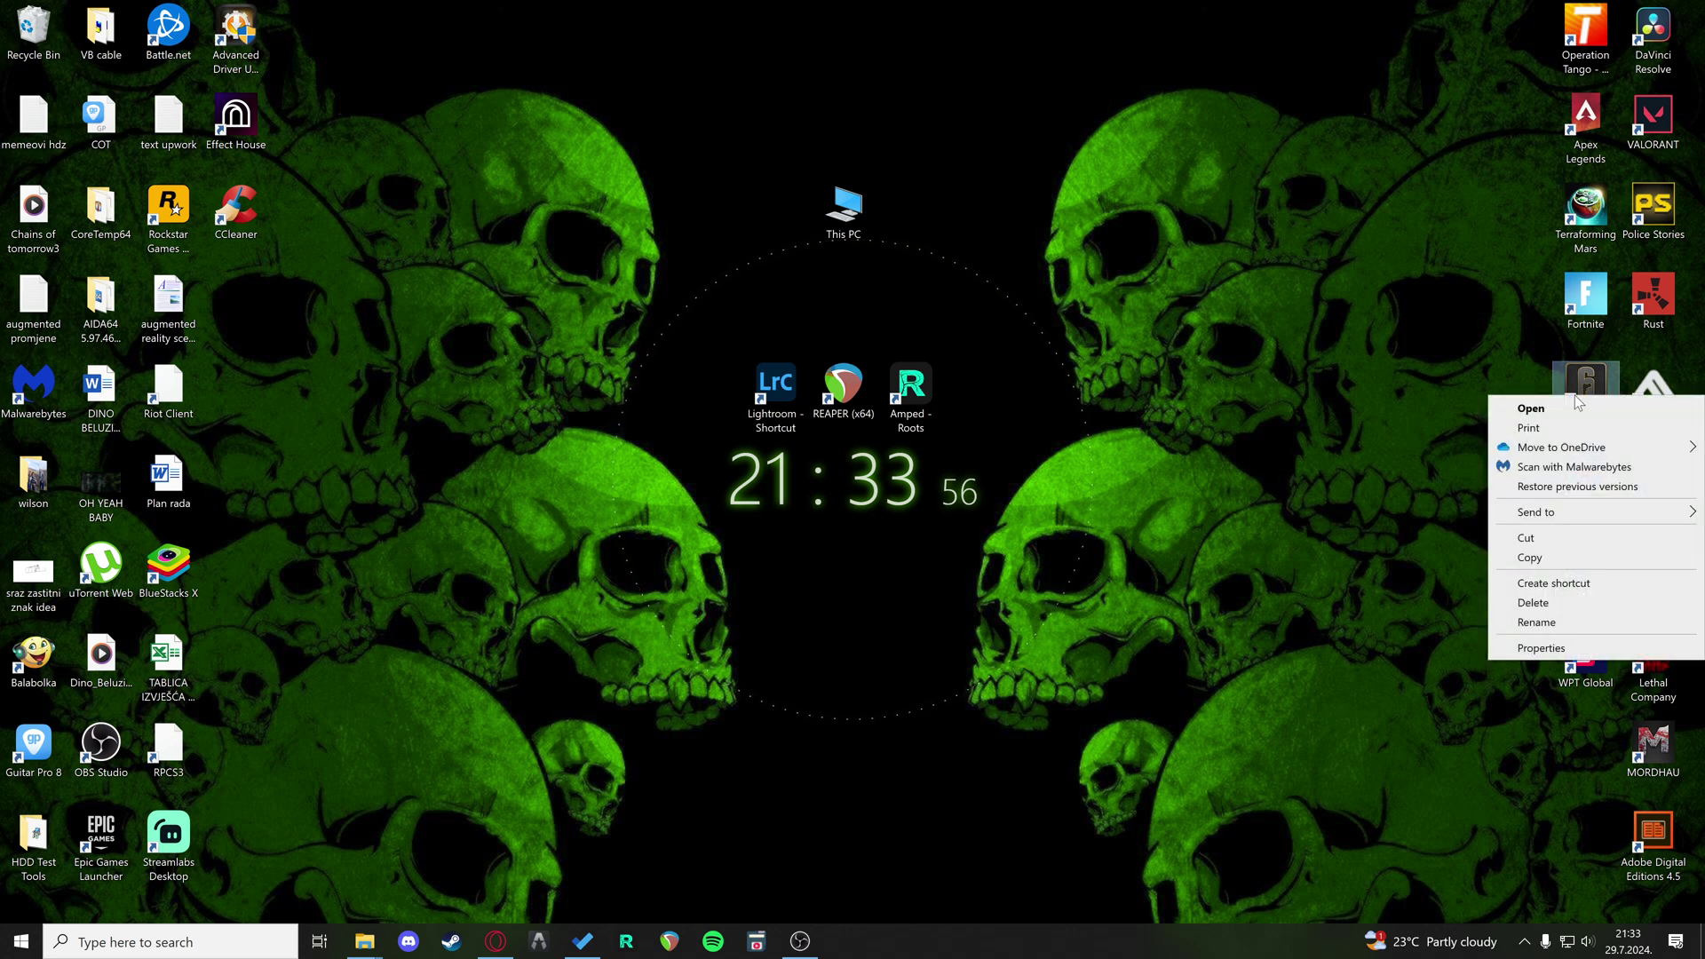
pyautogui.click(1543, 648)
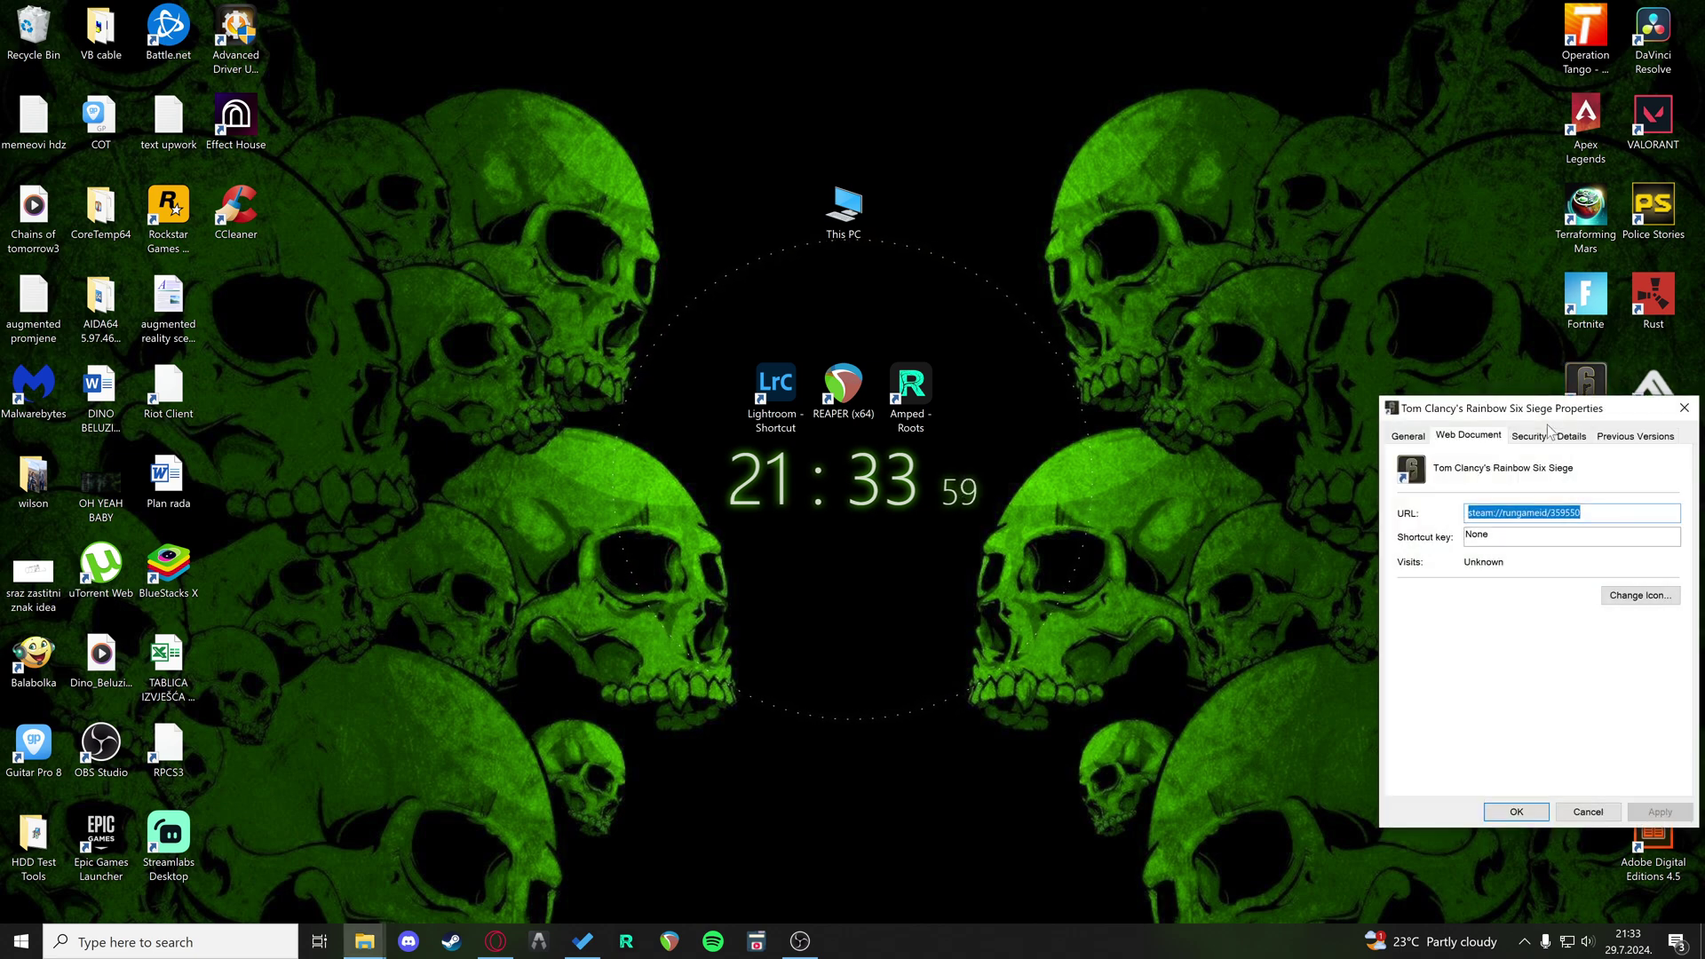
pyautogui.moveTo(1548, 414); pyautogui.dragTo(1018, 389)
pyautogui.click(1004, 420)
pyautogui.click(1078, 414)
pyautogui.click(996, 417)
# Step: Check the steam://rungameid/359550 web link, General and Details tabs, then close the properties
pyautogui.click(937, 412)
pyautogui.click(876, 413)
pyautogui.click(937, 412)
pyautogui.click(997, 411)
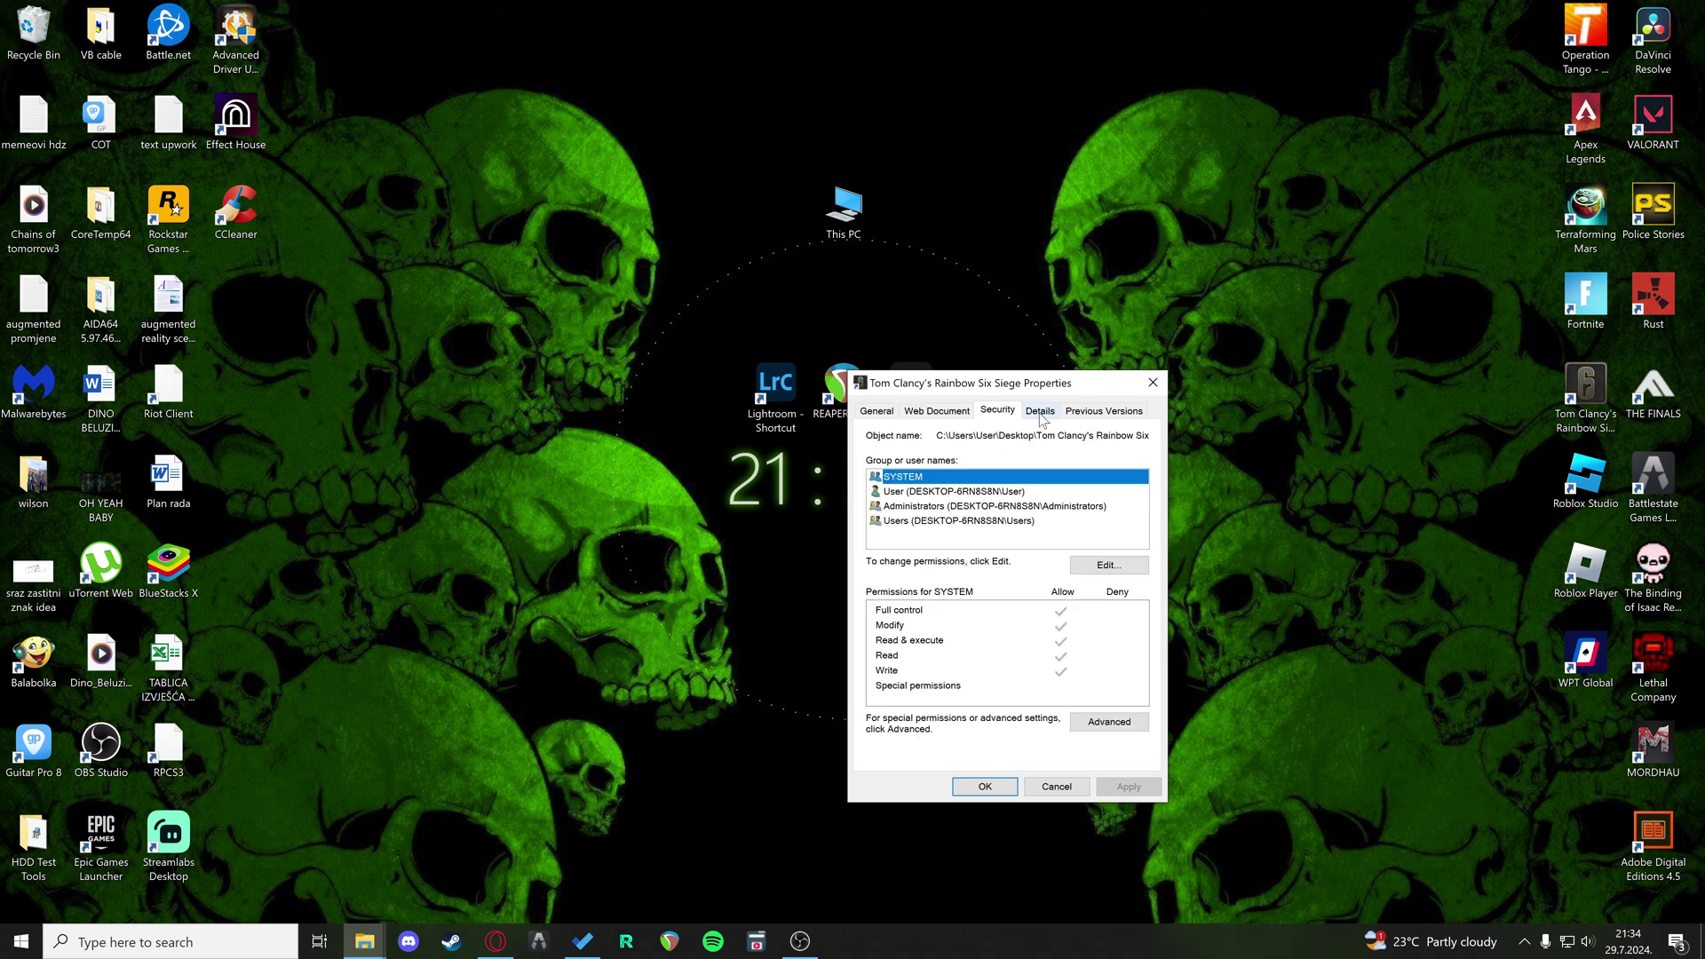
pyautogui.click(1041, 413)
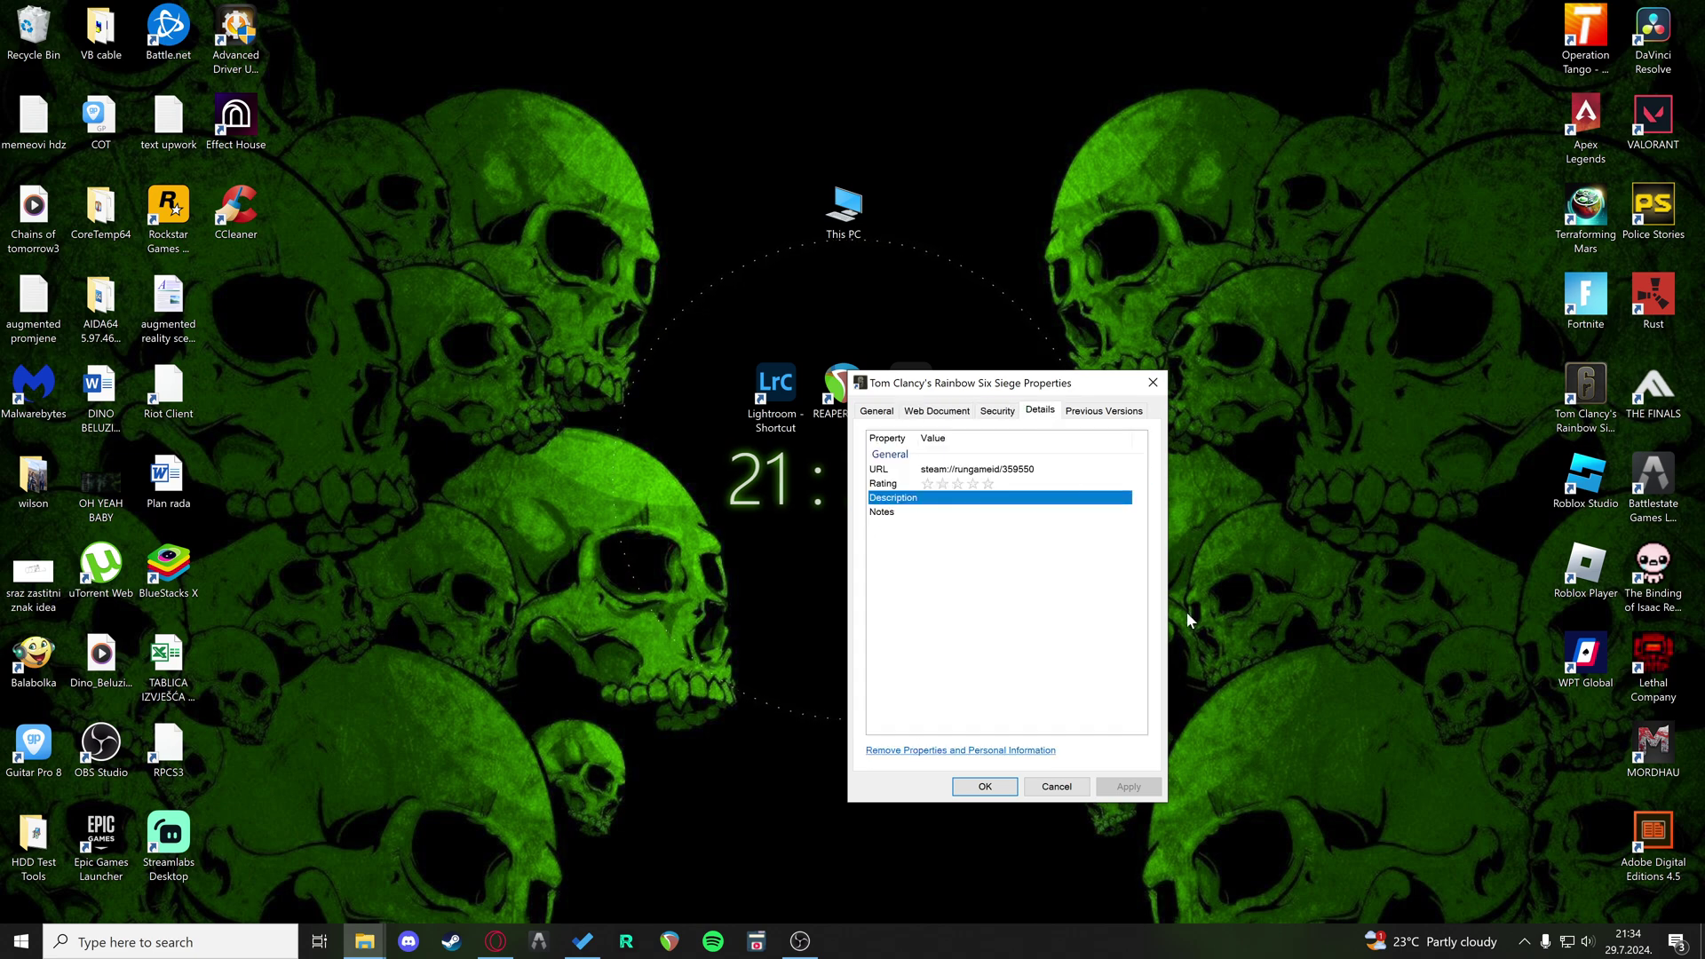
pyautogui.click(1154, 383)
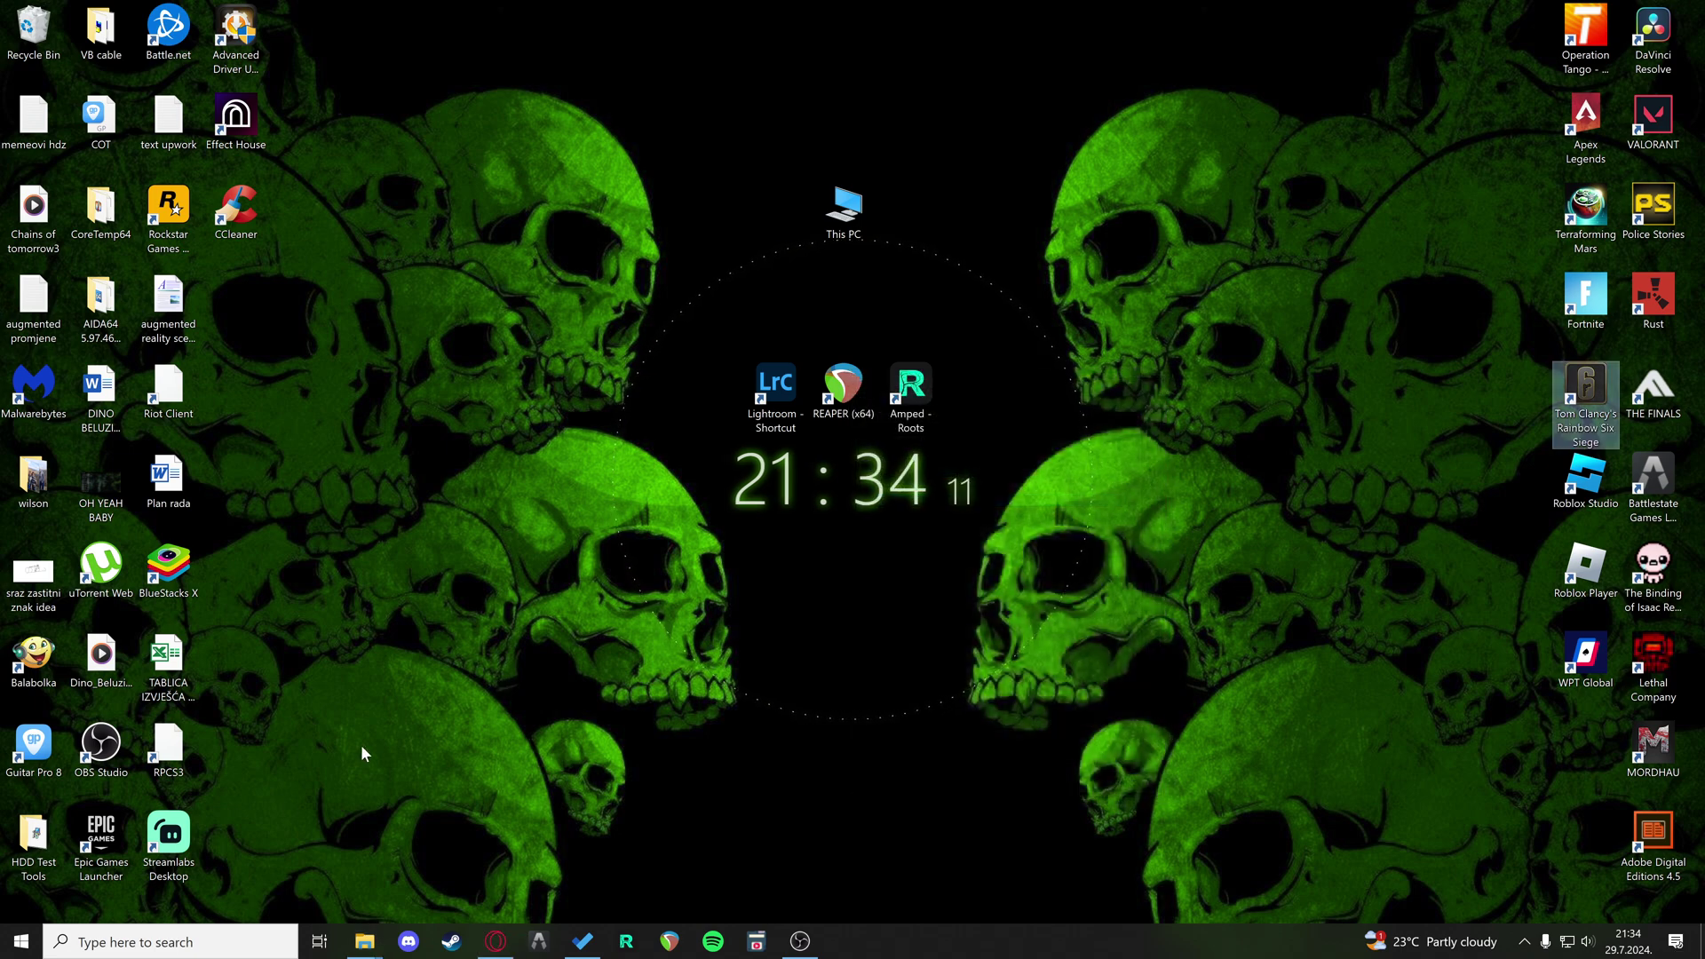
pyautogui.click(493, 741)
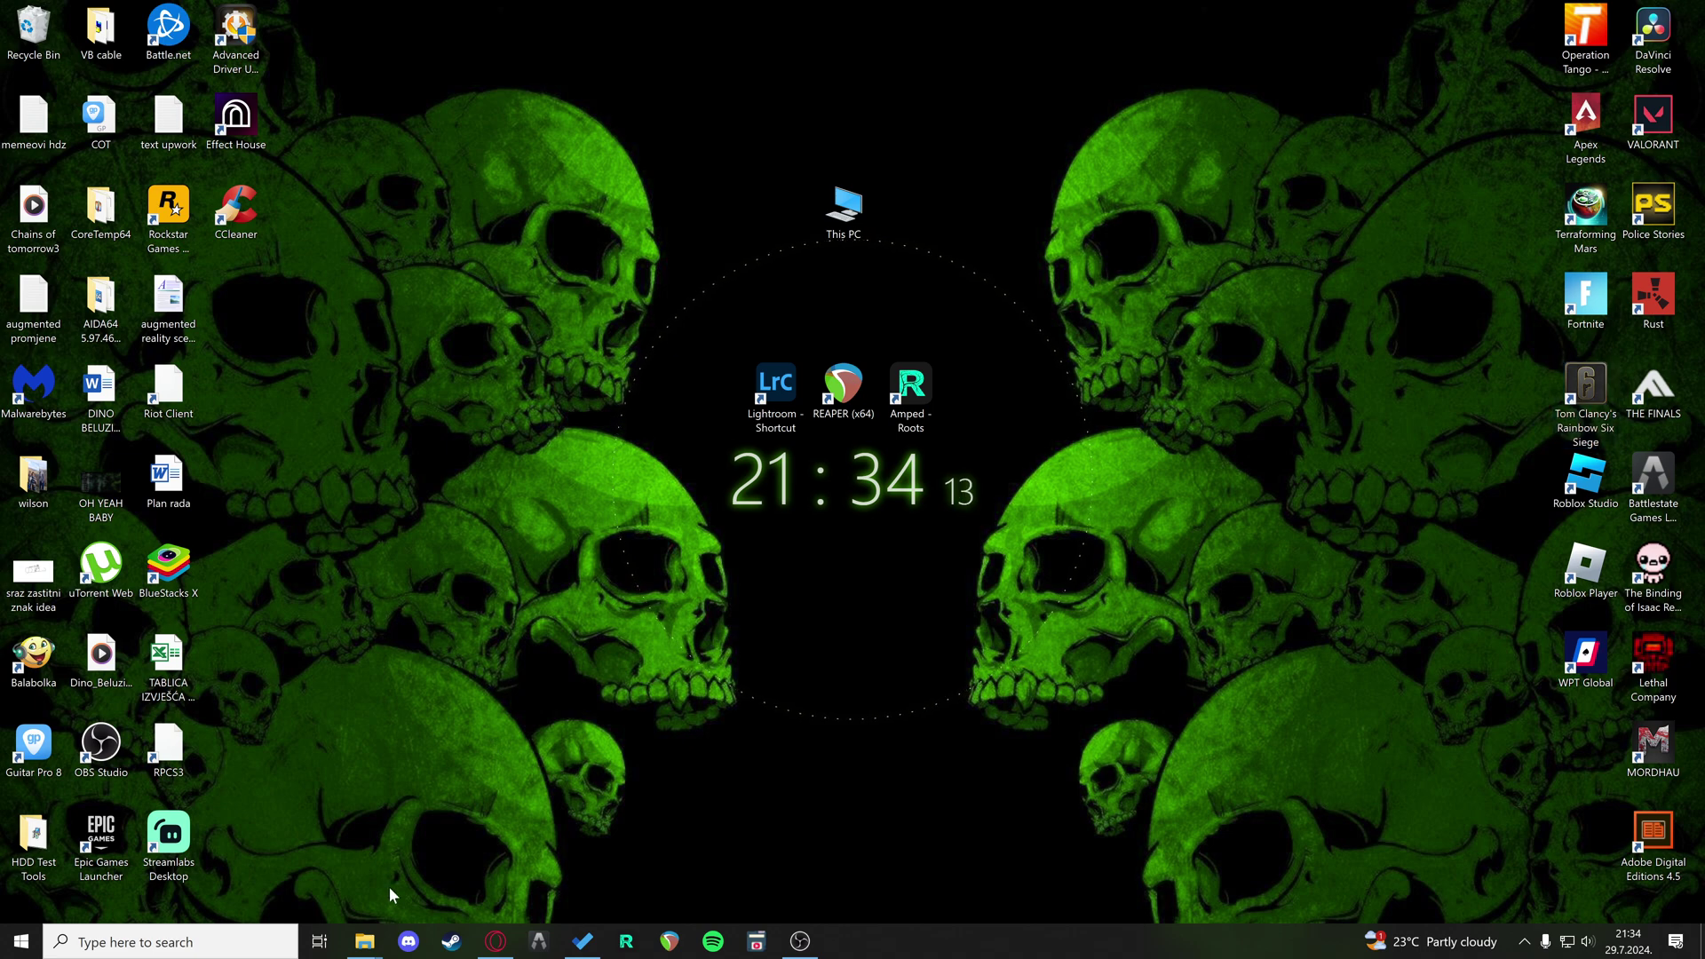
# Step: Restore the Explorer window and inspect its folder path in the address bar
pyautogui.moveTo(364, 939)
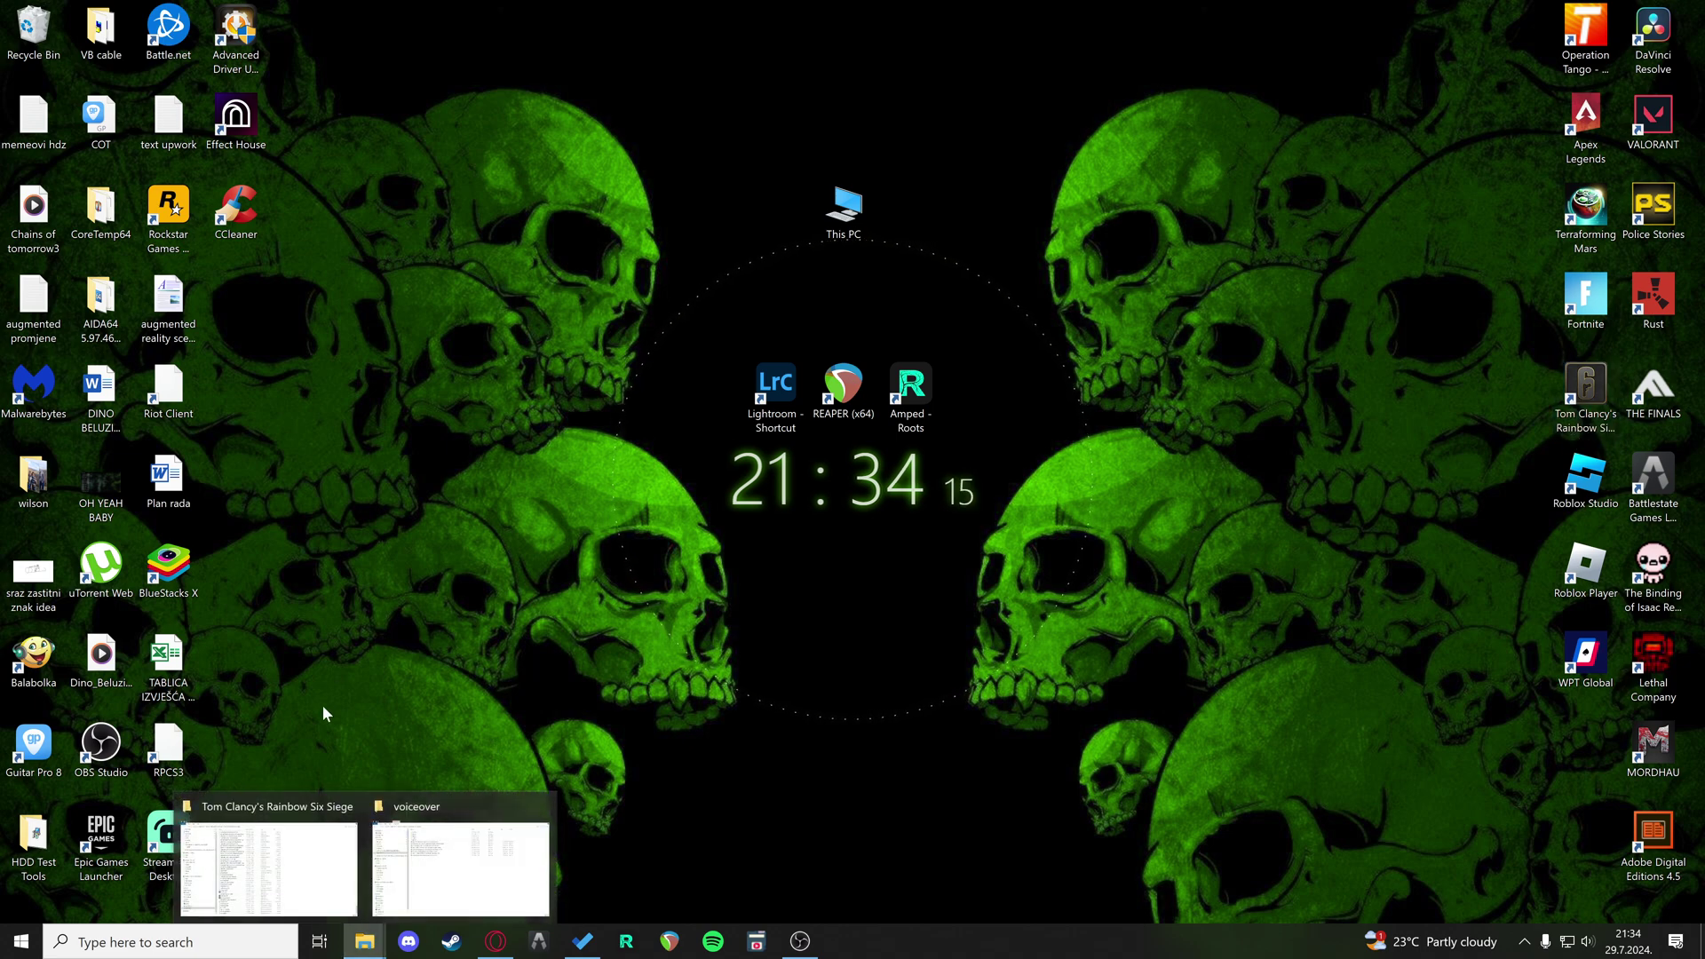
pyautogui.click(269, 866)
pyautogui.click(585, 58)
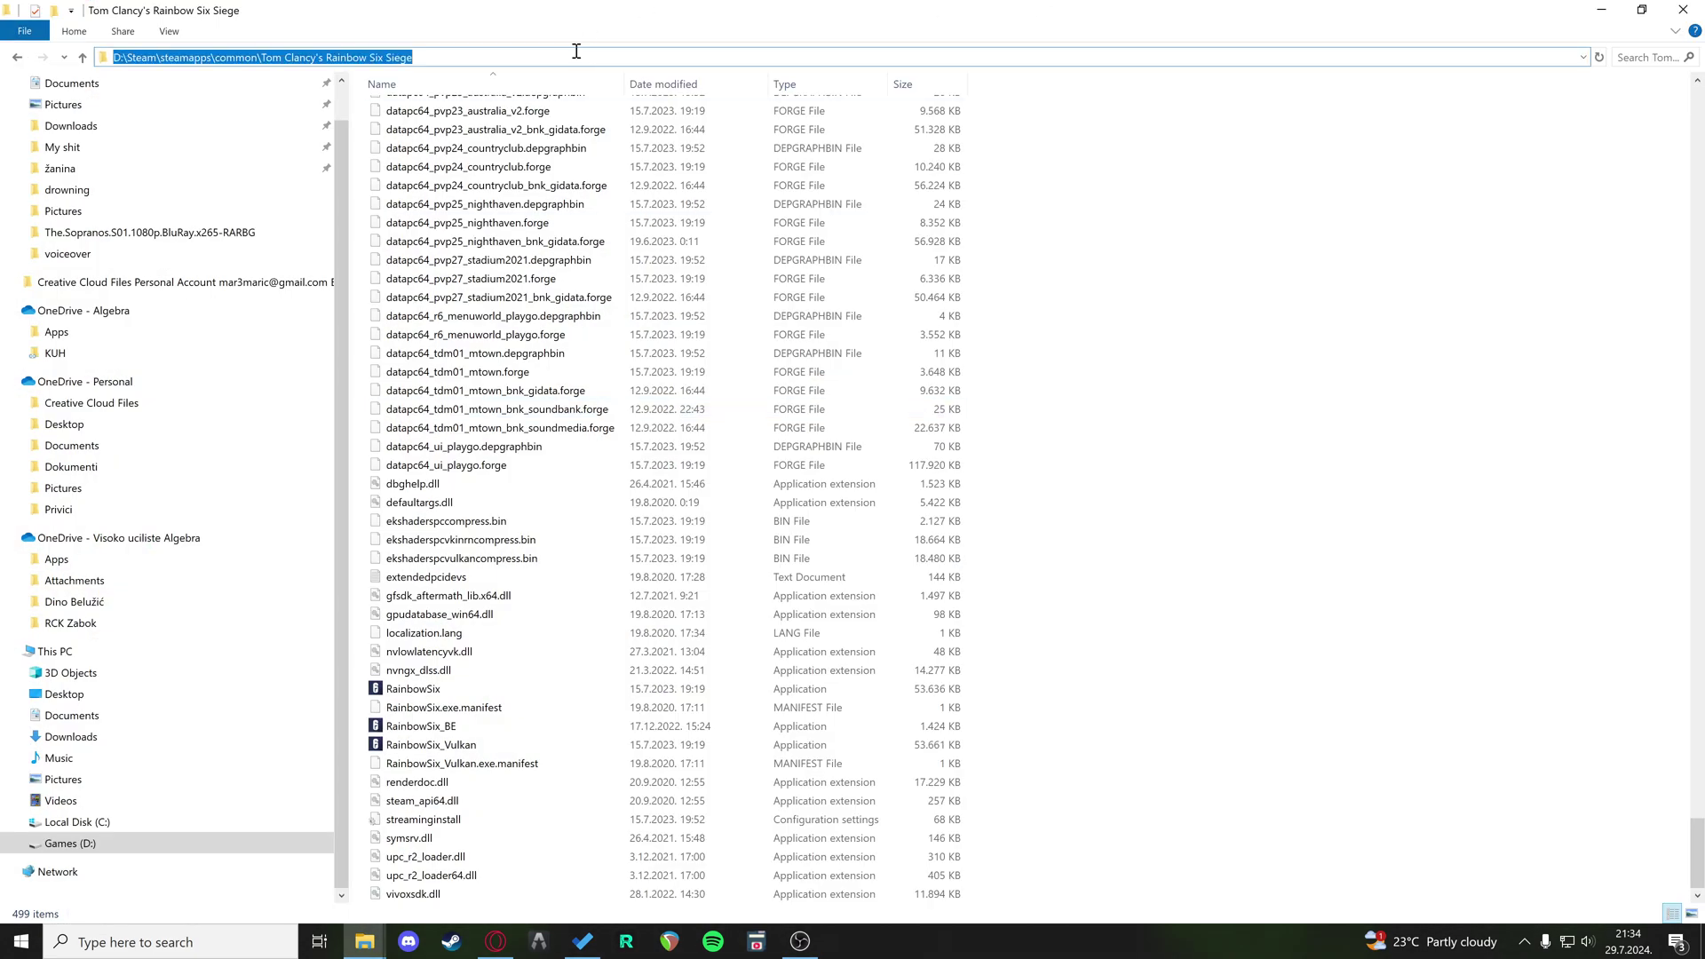
pyautogui.click(431, 58)
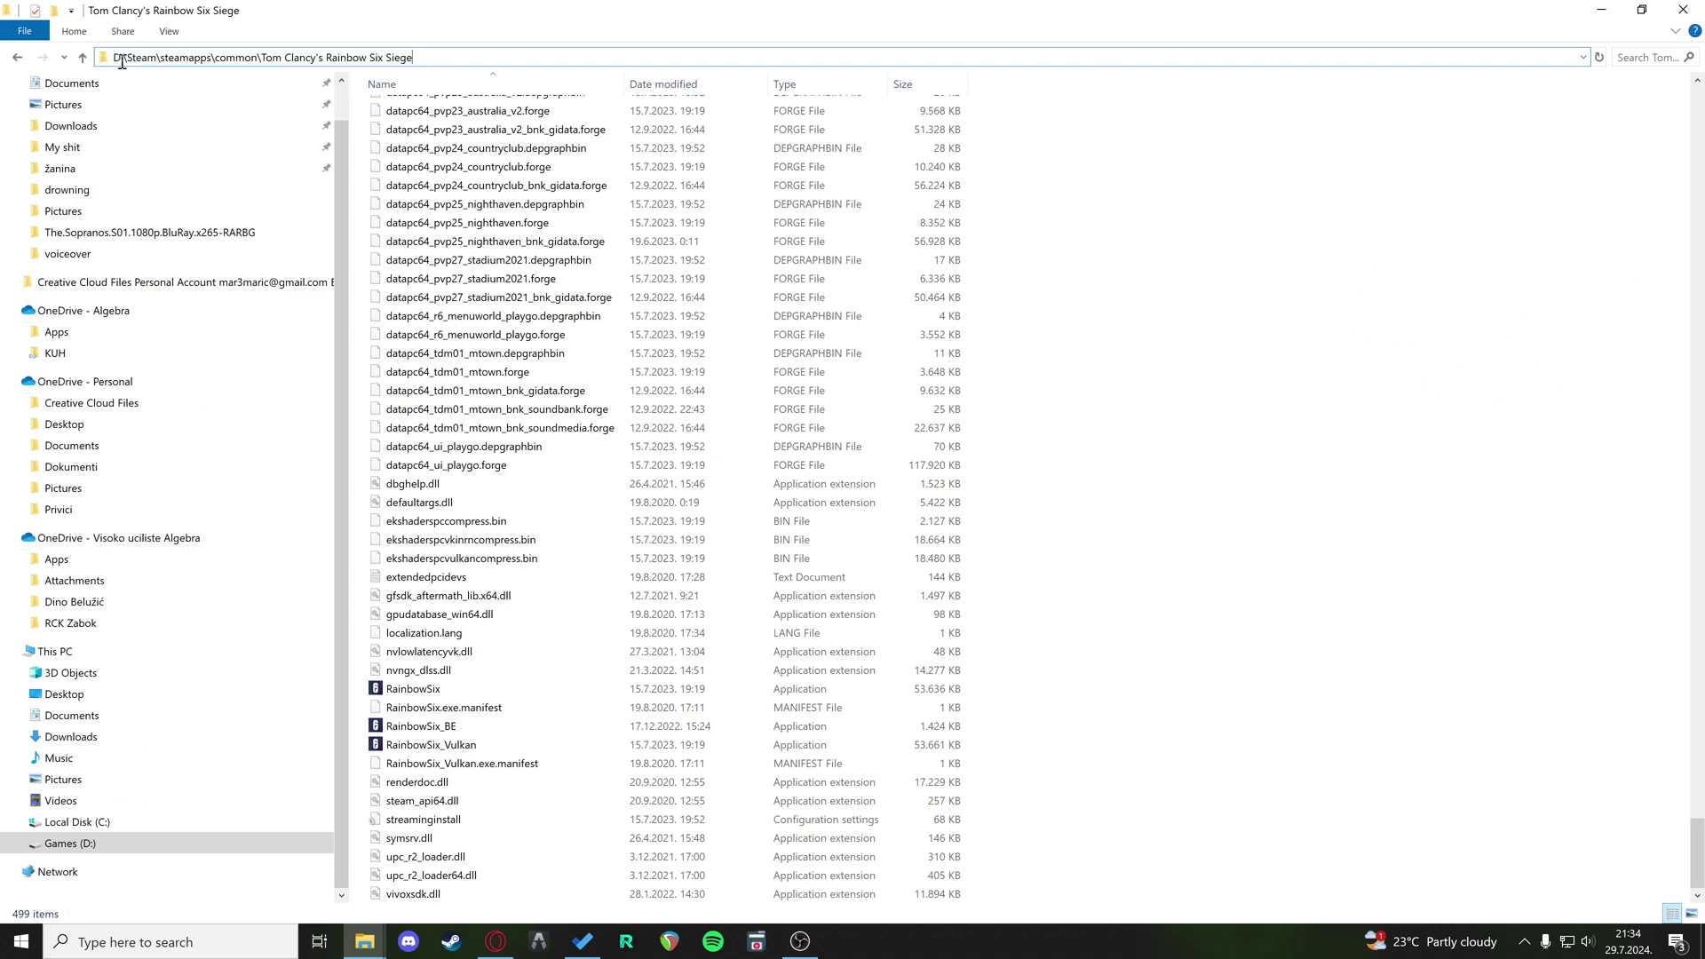
pyautogui.moveTo(122, 58); pyautogui.dragTo(113, 59)
pyautogui.click(158, 58)
pyautogui.click(420, 57)
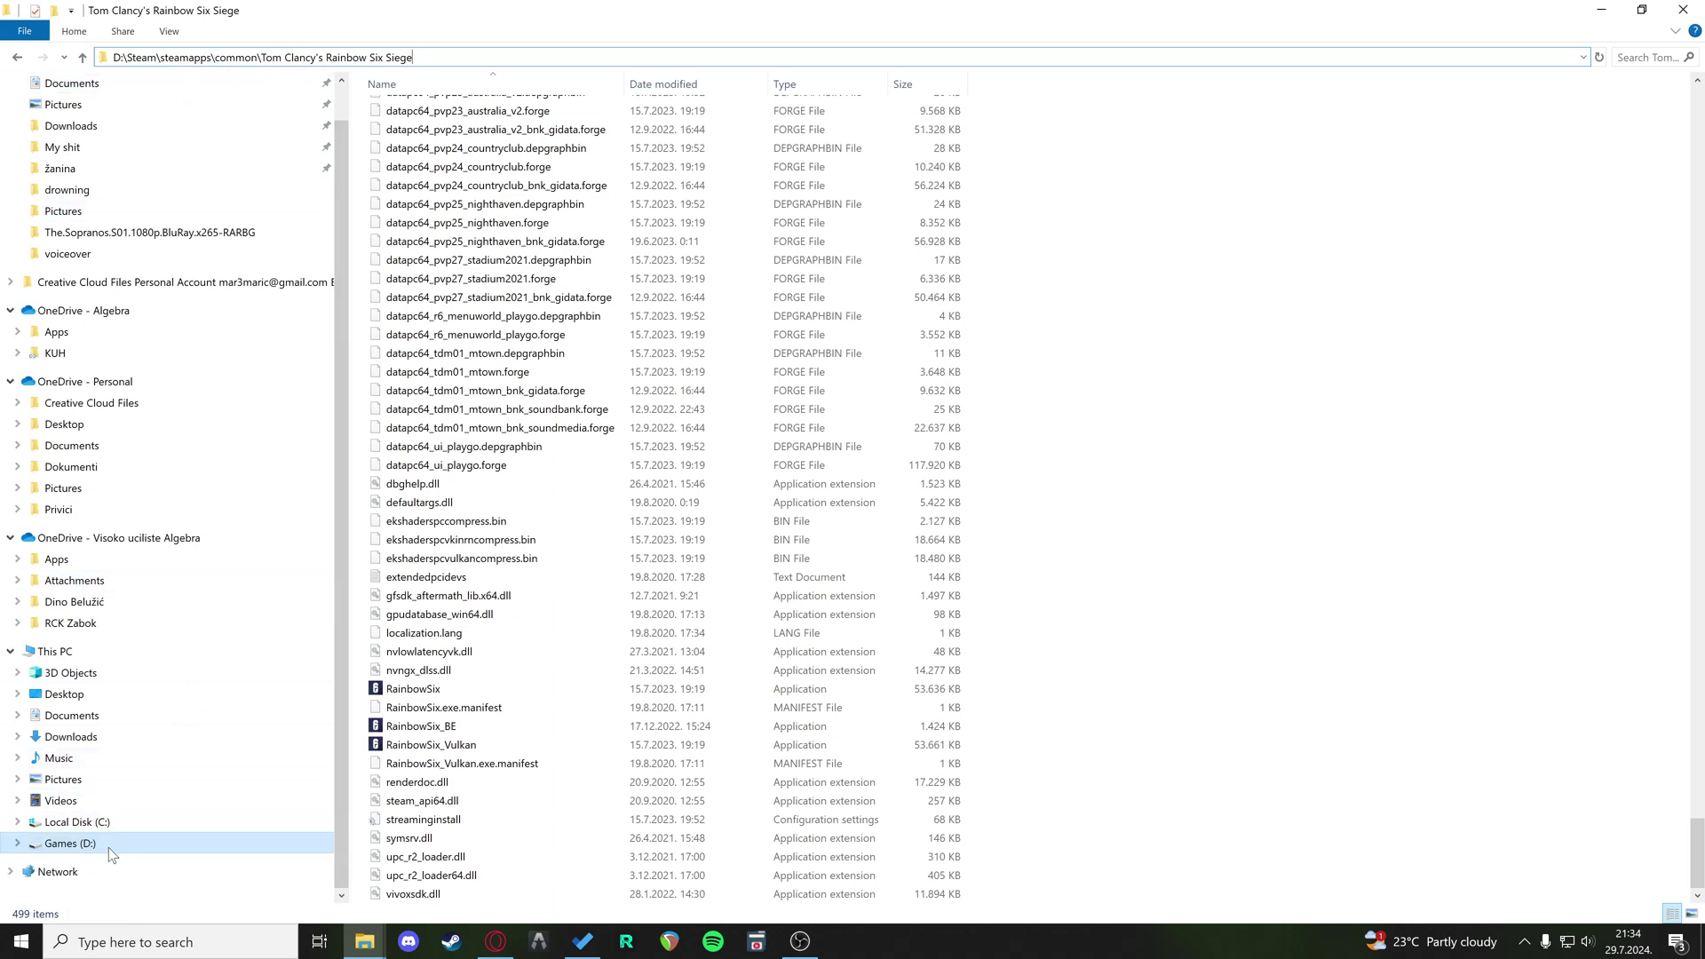
# Step: Browse to Games (D:) > Steam > steamapps > common > Tom Clancy's Rainbow Six Siege
pyautogui.click(71, 842)
pyautogui.click(426, 837)
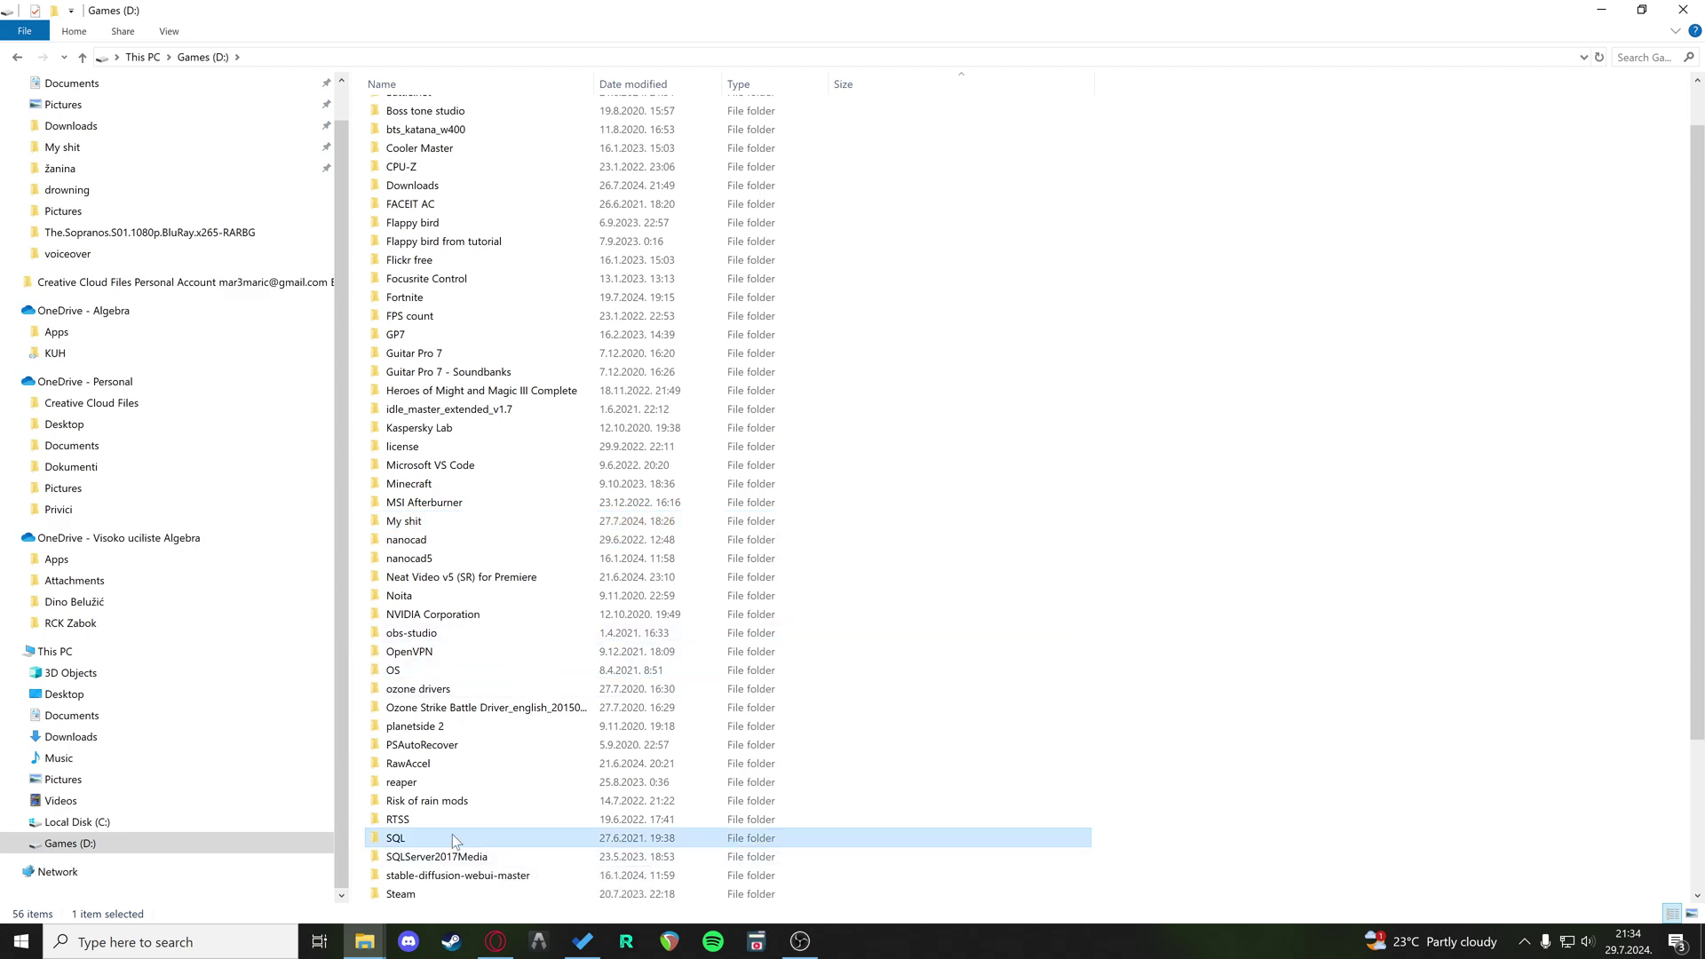
pyautogui.scroll(-3, 453, 839)
pyautogui.doubleClick(444, 730)
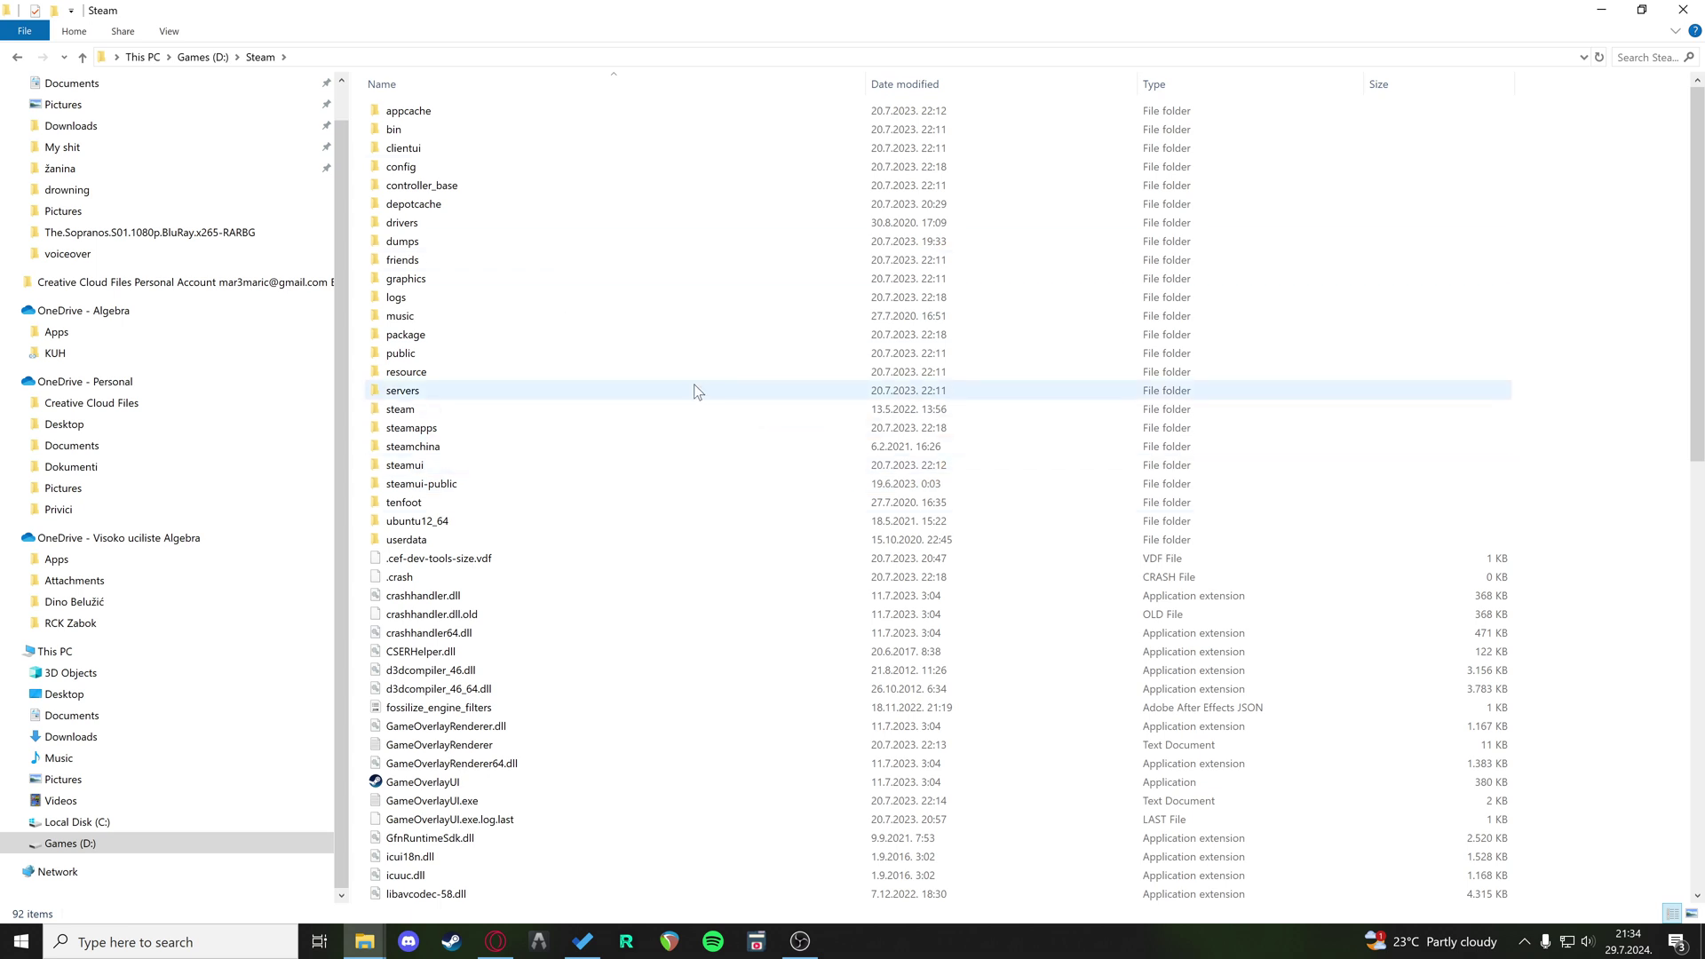
pyautogui.moveTo(697, 392)
pyautogui.doubleClick(467, 430)
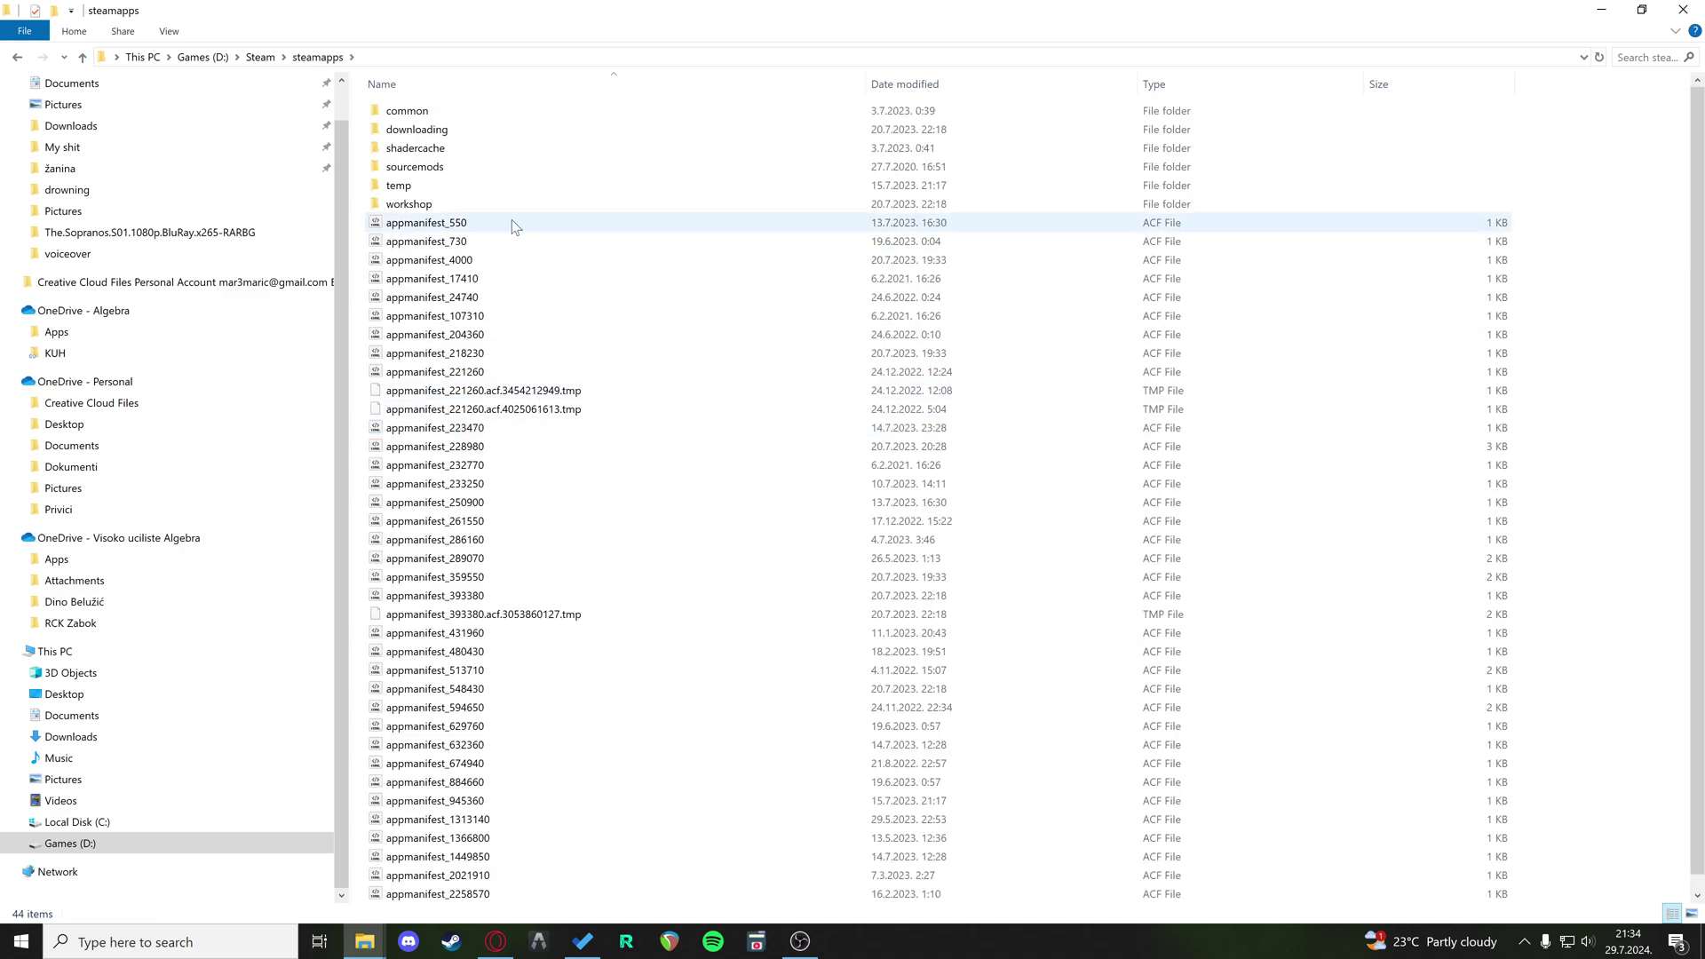
pyautogui.doubleClick(410, 112)
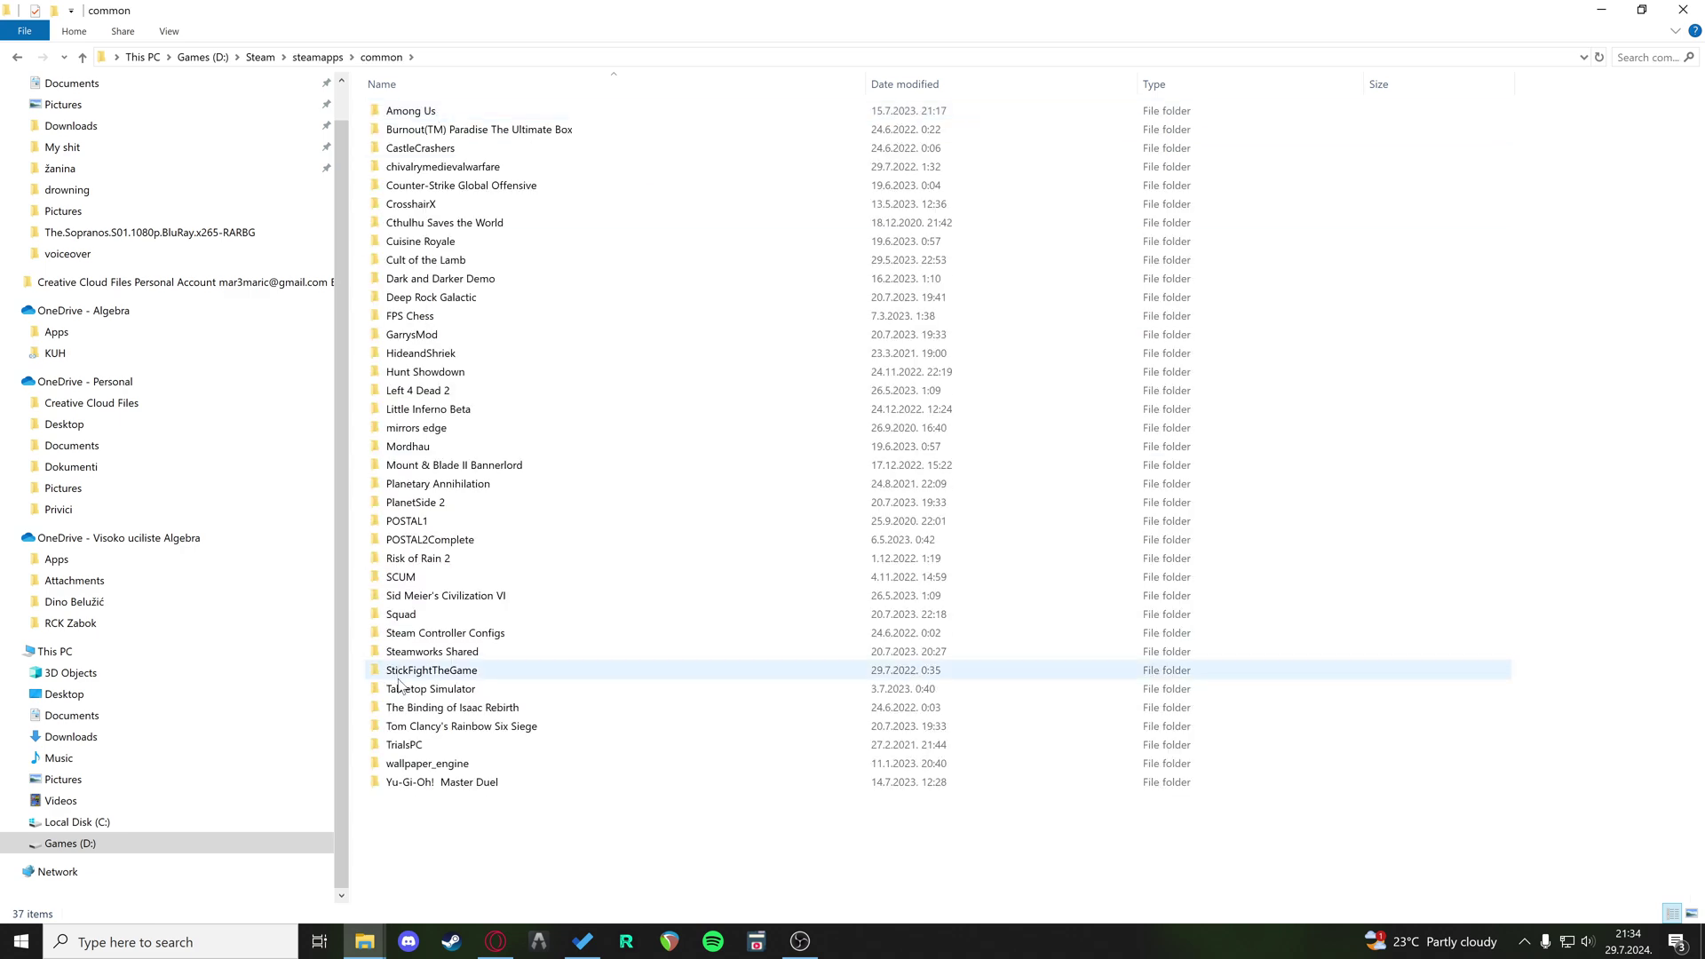
pyautogui.doubleClick(566, 728)
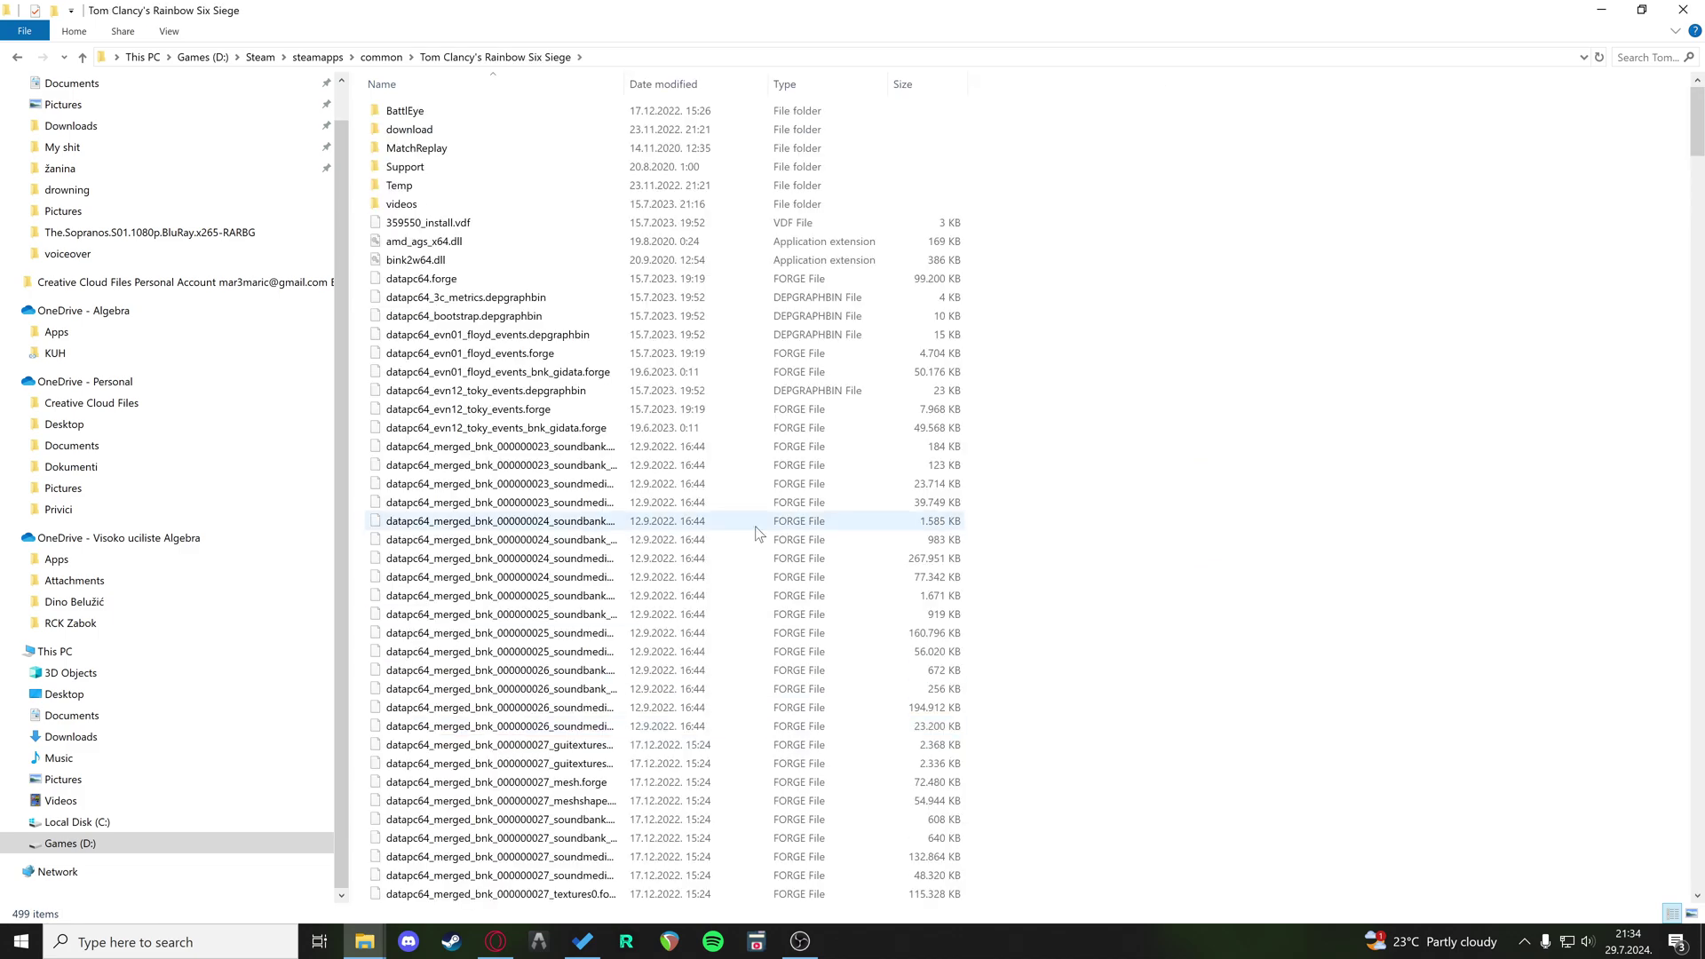
# Step: Scroll down the game folder and select the RainbowSix application
pyautogui.scroll(-20, 692, 488)
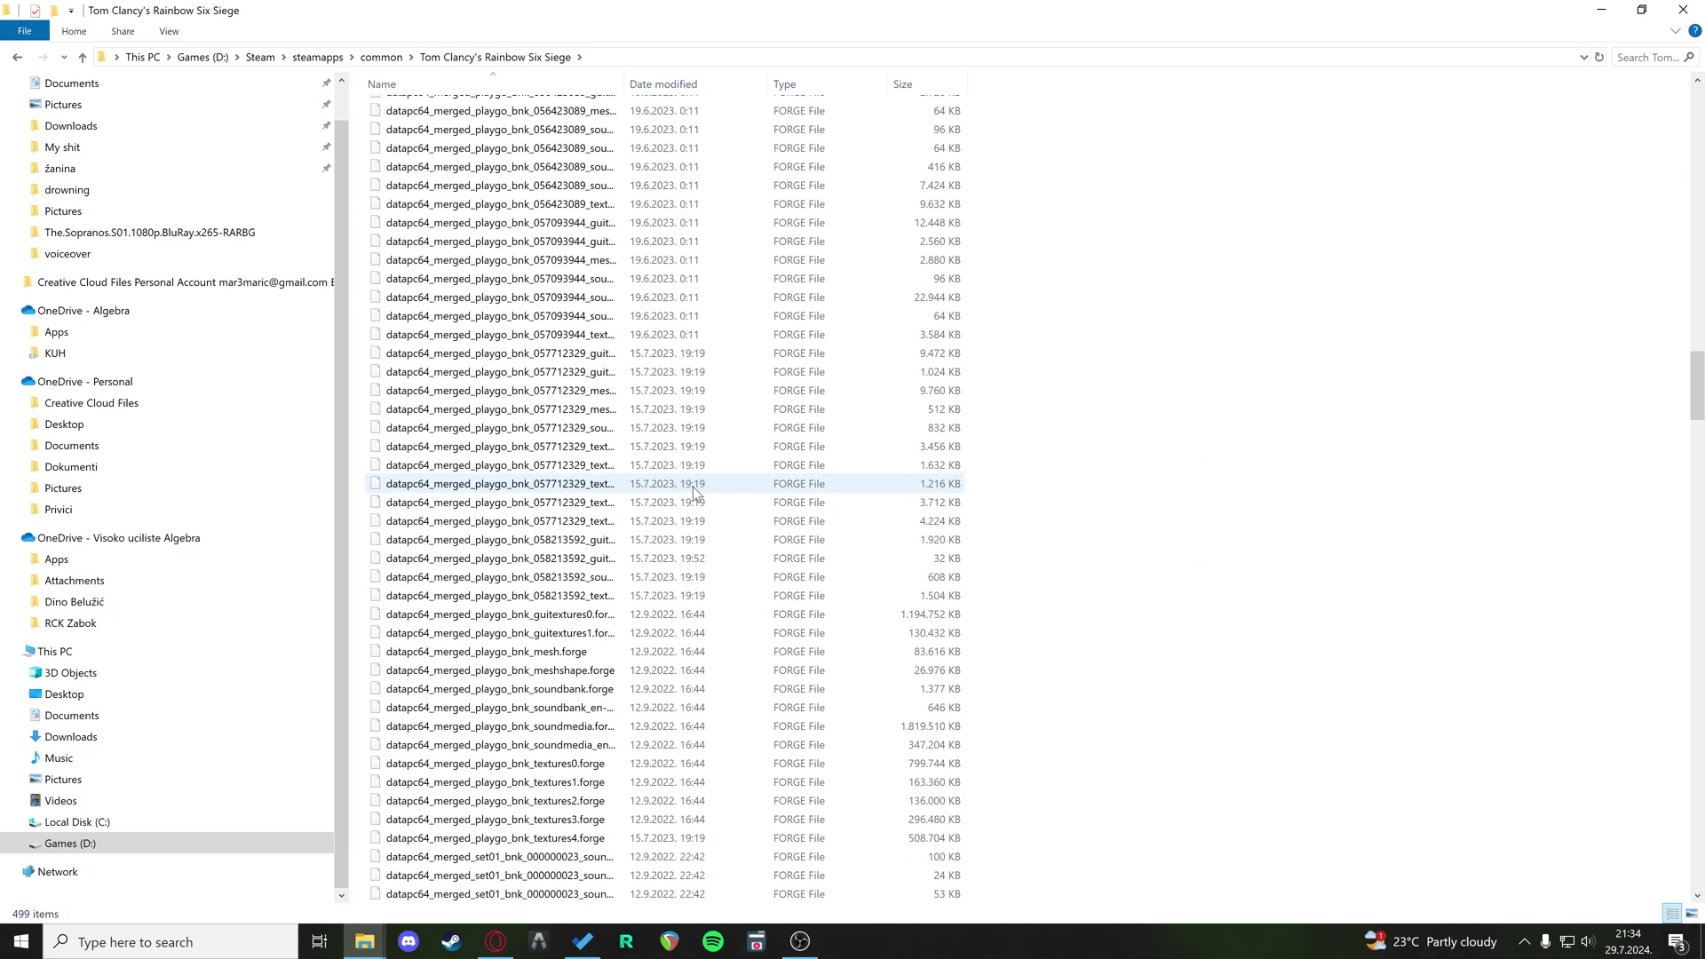
pyautogui.scroll(-20, 693, 487)
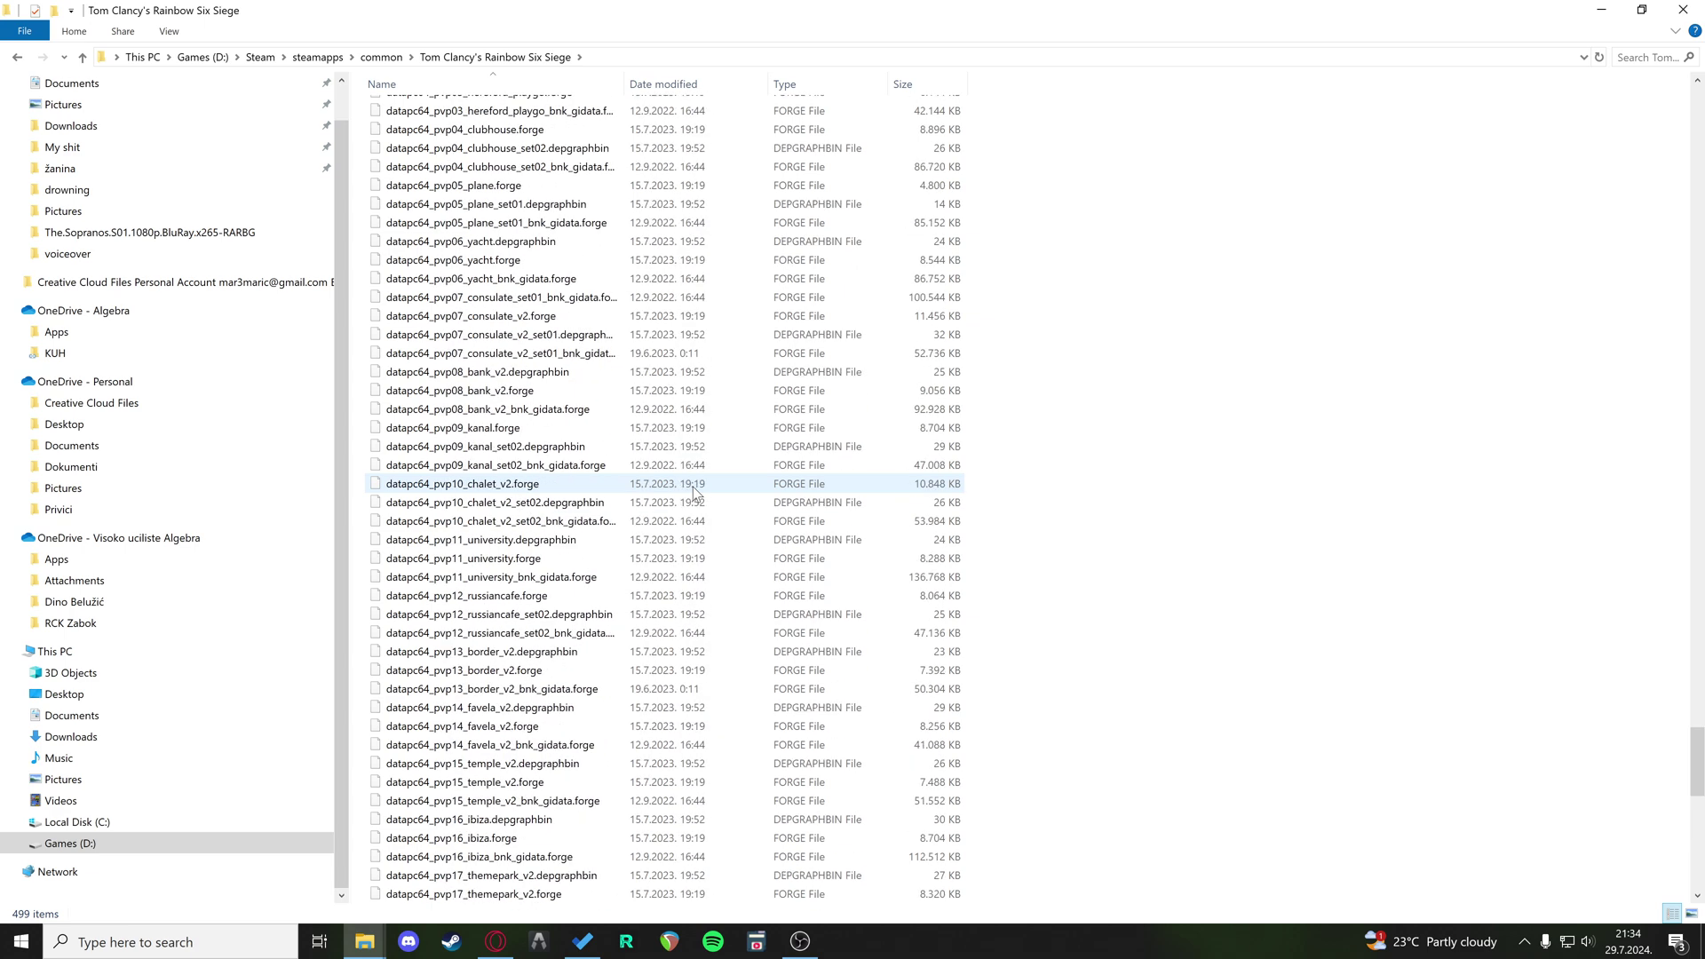
pyautogui.scroll(-20, 693, 487)
pyautogui.click(425, 694)
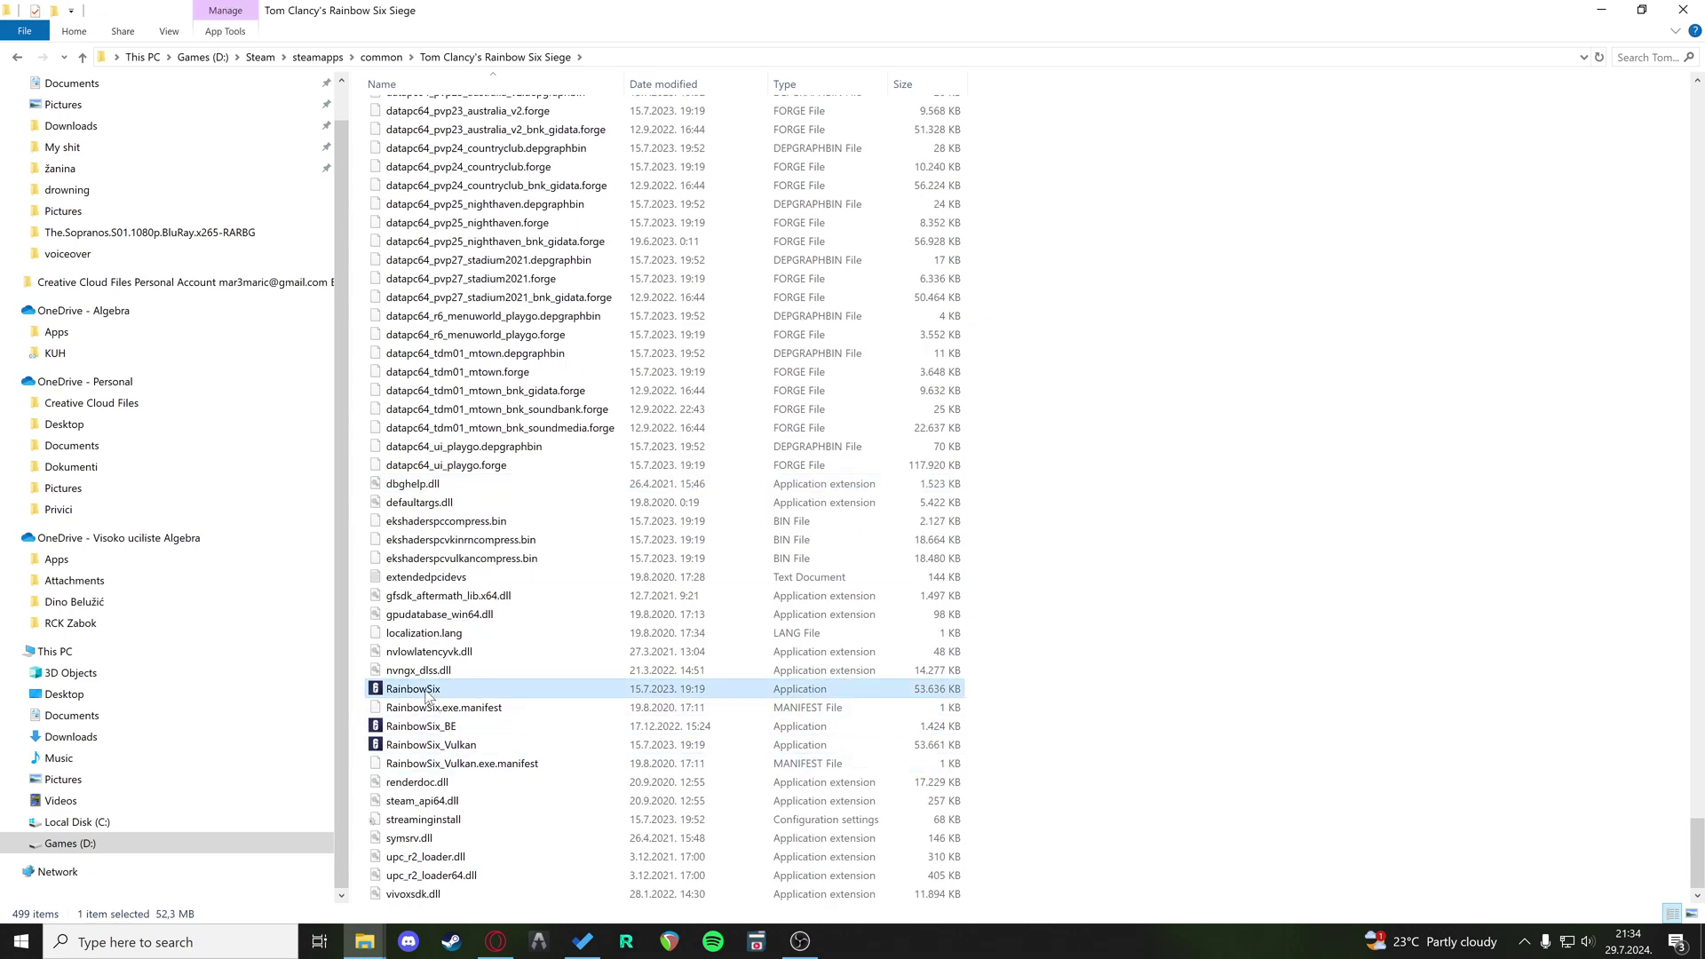
pyautogui.click(555, 745)
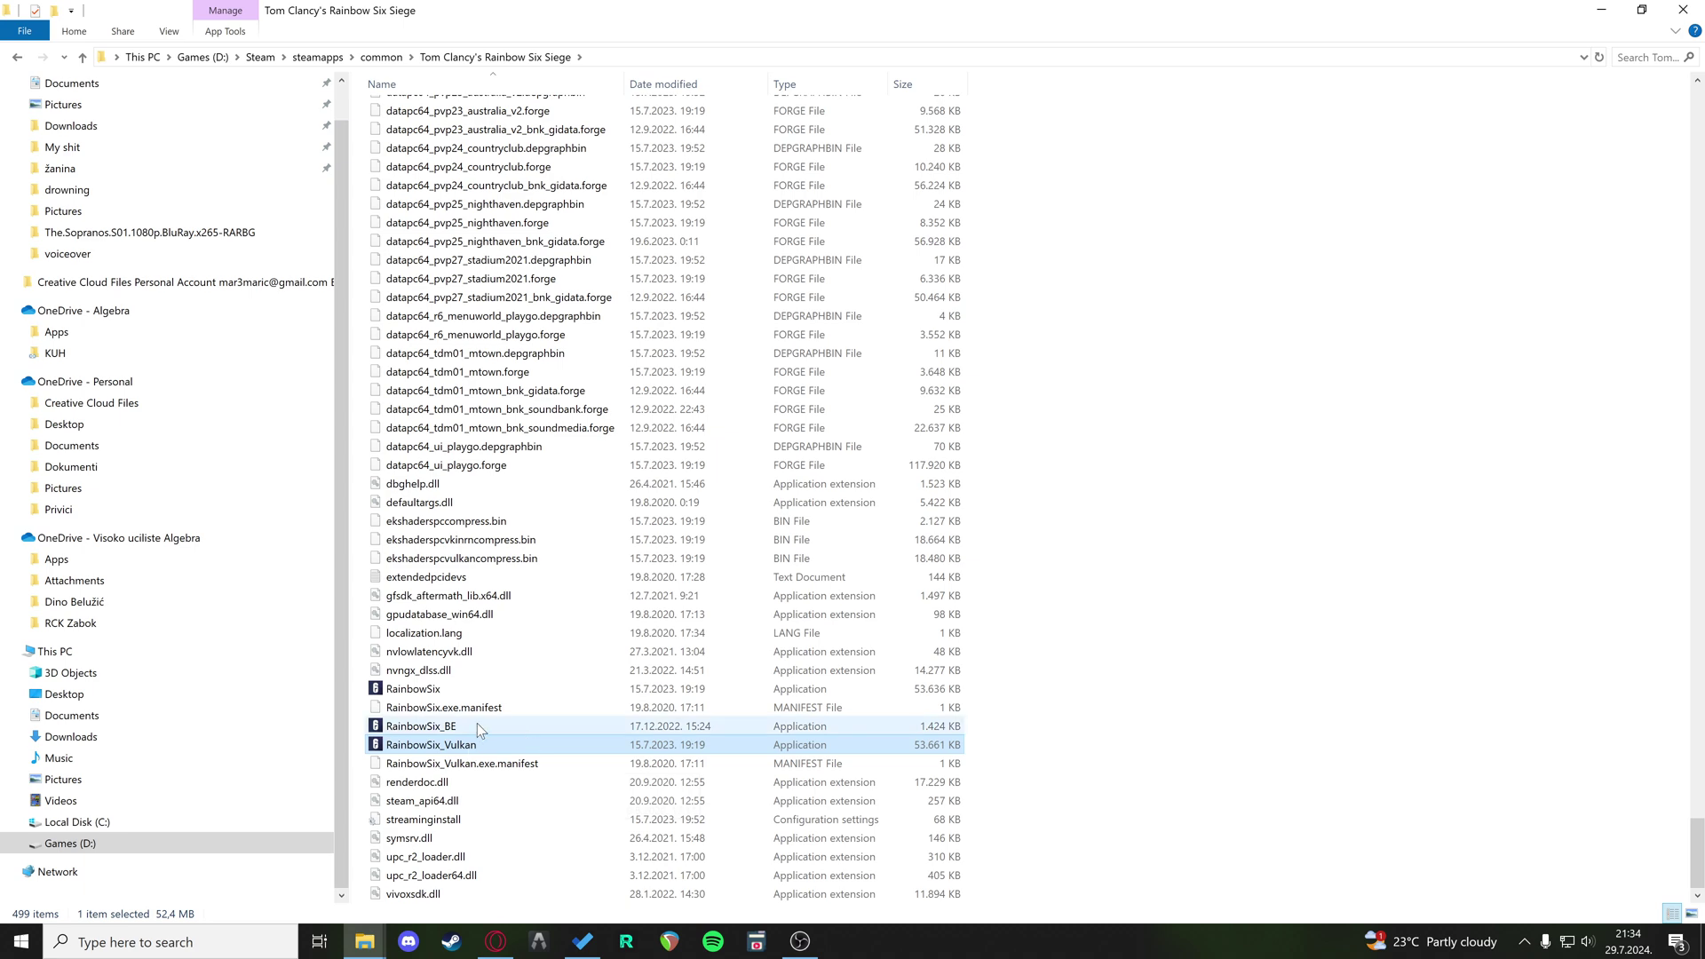
pyautogui.click(477, 689)
# Step: Open RainbowSix's Compatibility properties and tick Run as administrator
pyautogui.rightClick(477, 694)
pyautogui.click(547, 675)
pyautogui.moveTo(653, 472); pyautogui.dragTo(726, 215)
pyautogui.click(710, 252)
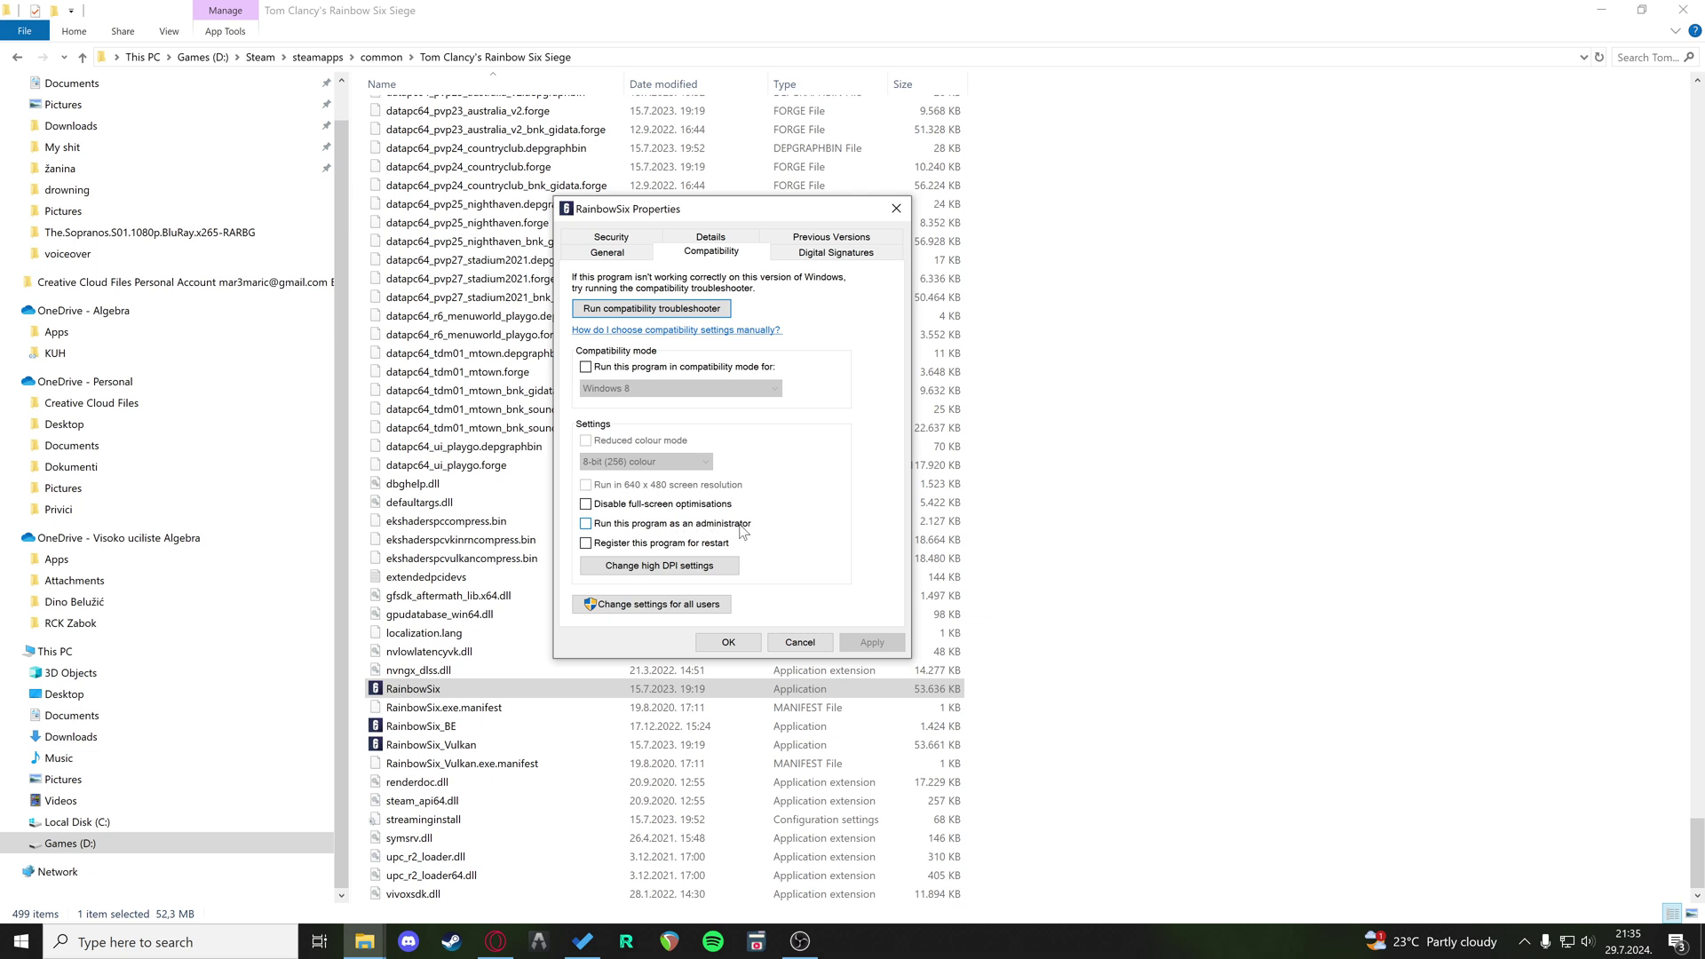
pyautogui.click(590, 524)
# Step: Try Windows 8 compatibility mode, then leave it and Run as administrator both unchecked
pyautogui.click(586, 366)
pyautogui.click(637, 389)
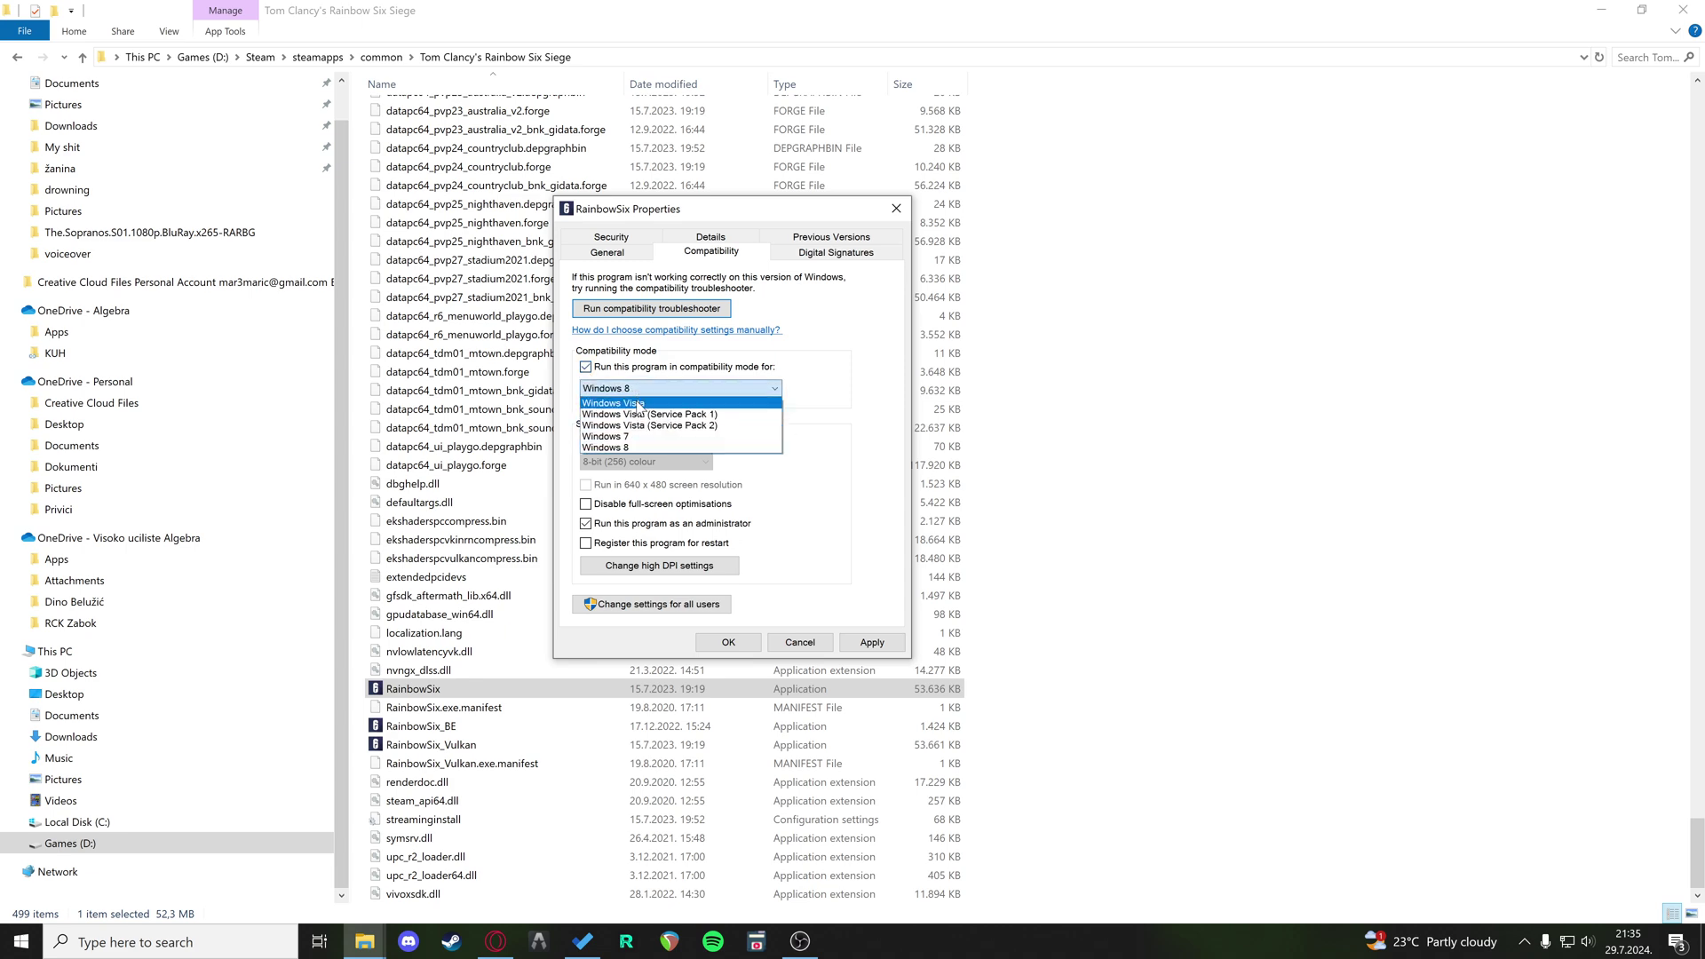
pyautogui.click(624, 448)
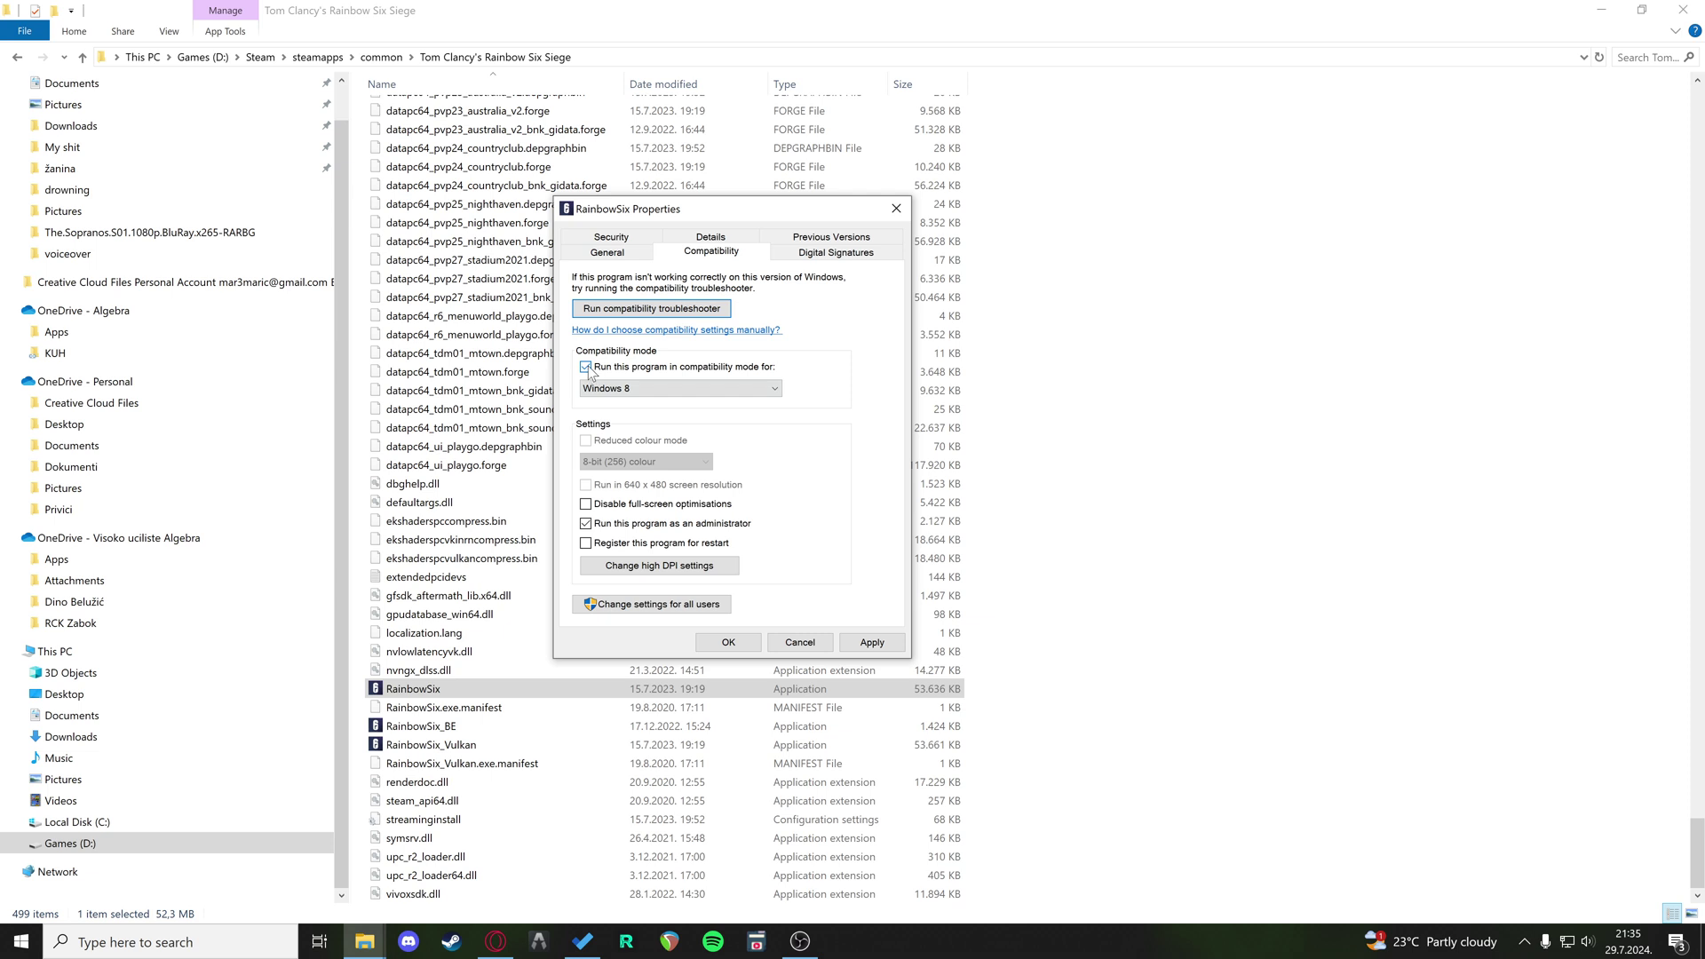
pyautogui.click(586, 366)
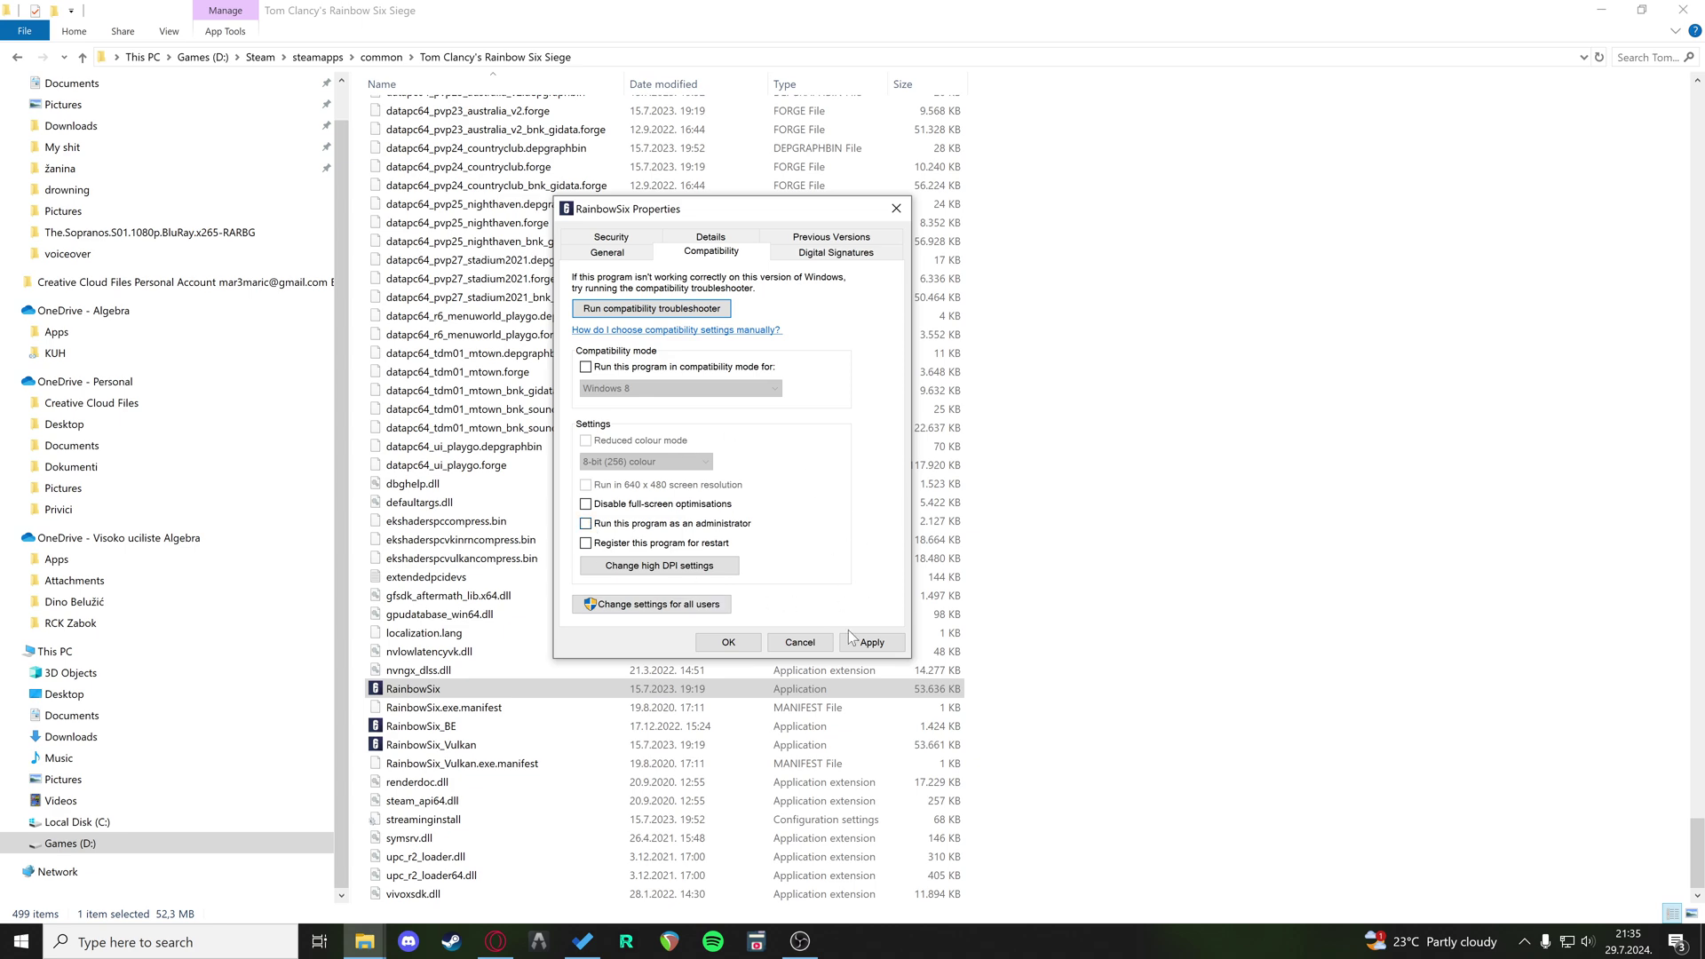
pyautogui.click(586, 523)
pyautogui.click(586, 522)
# Step: Close the RainbowSix properties and Explorer, then launch GeForce Experience from a 'ge' search
pyautogui.click(896, 208)
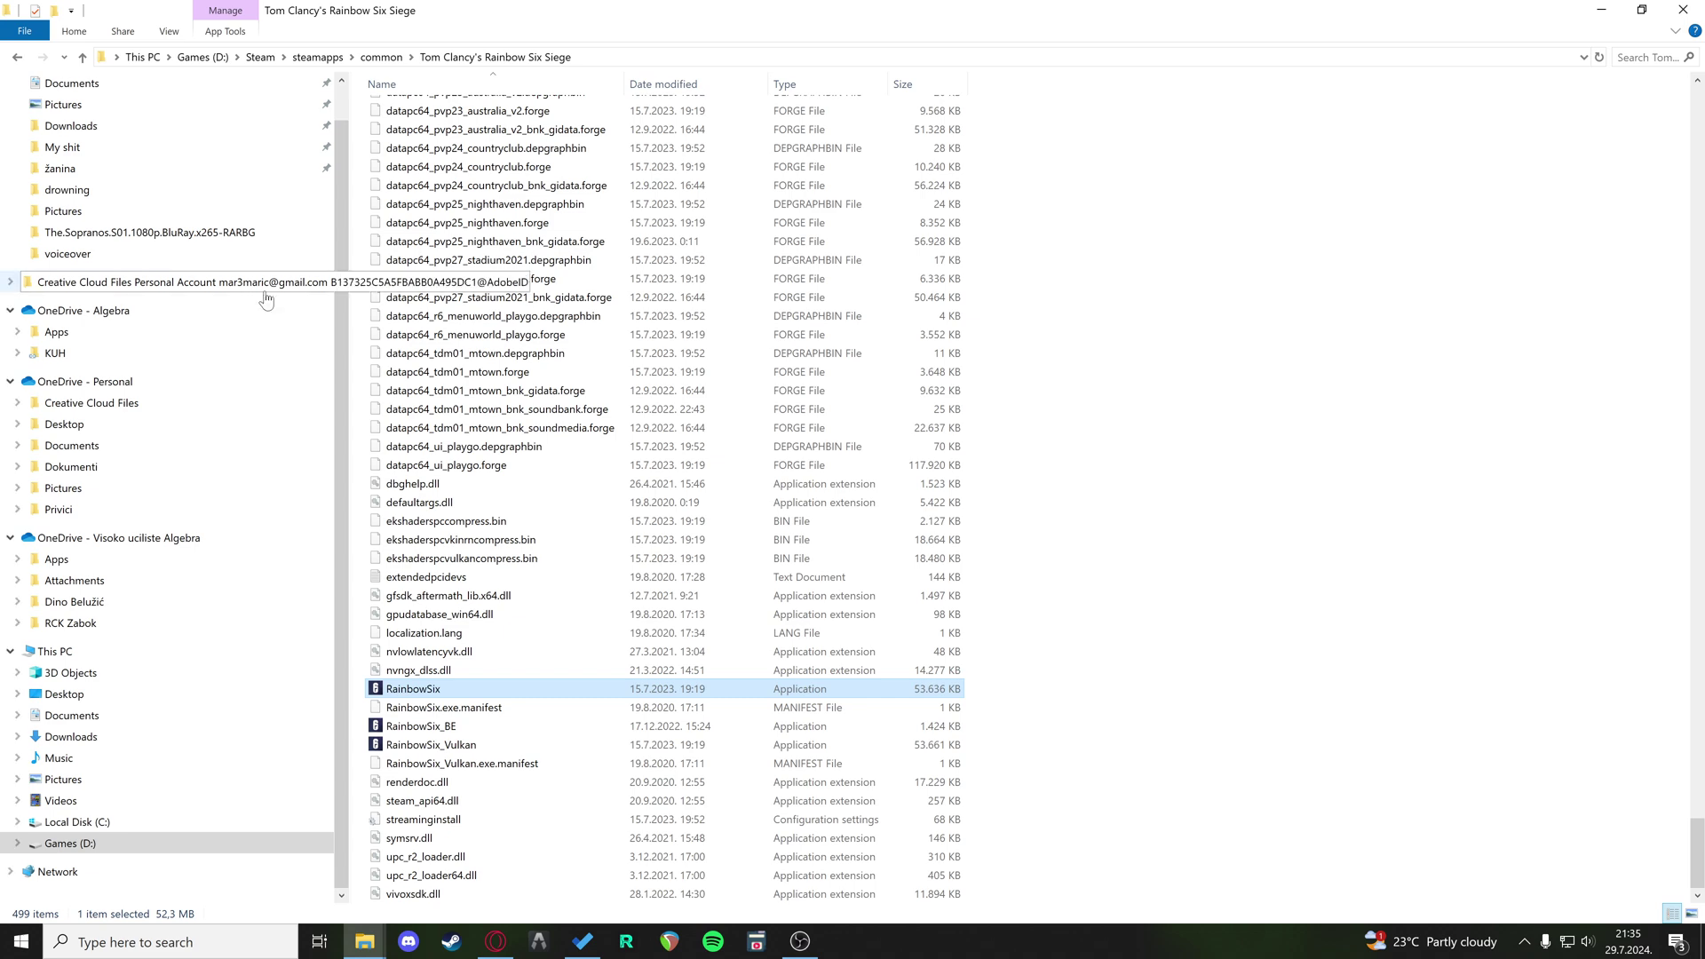
pyautogui.click(1683, 10)
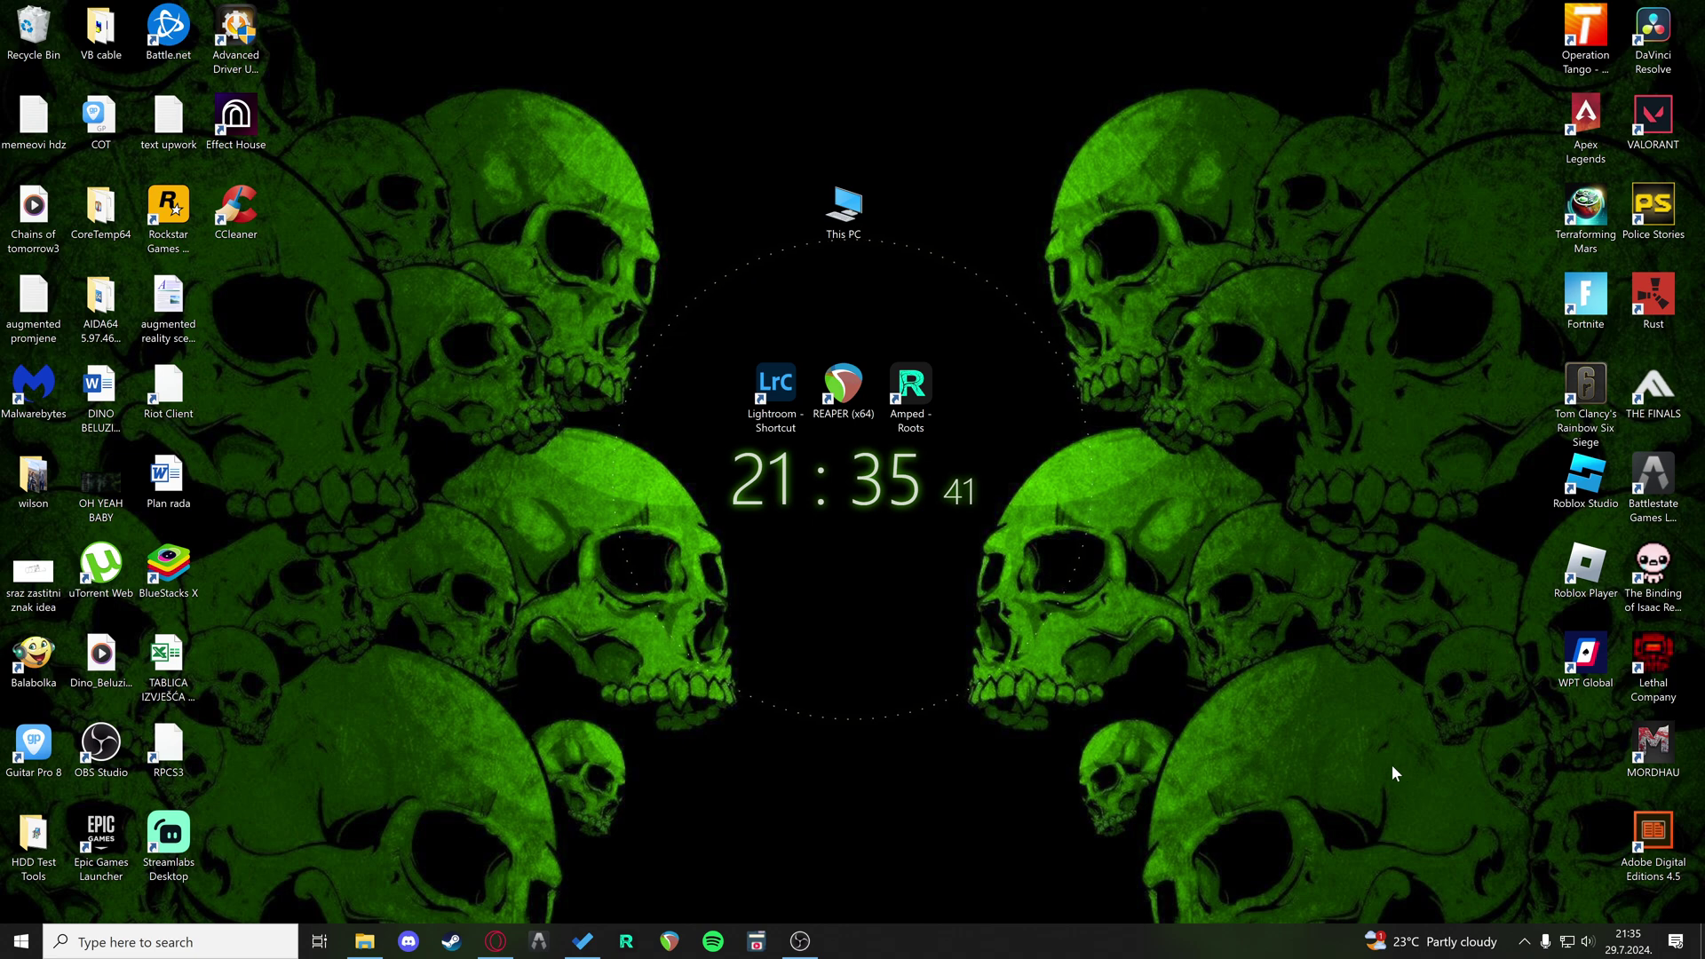
pyautogui.click(213, 941)
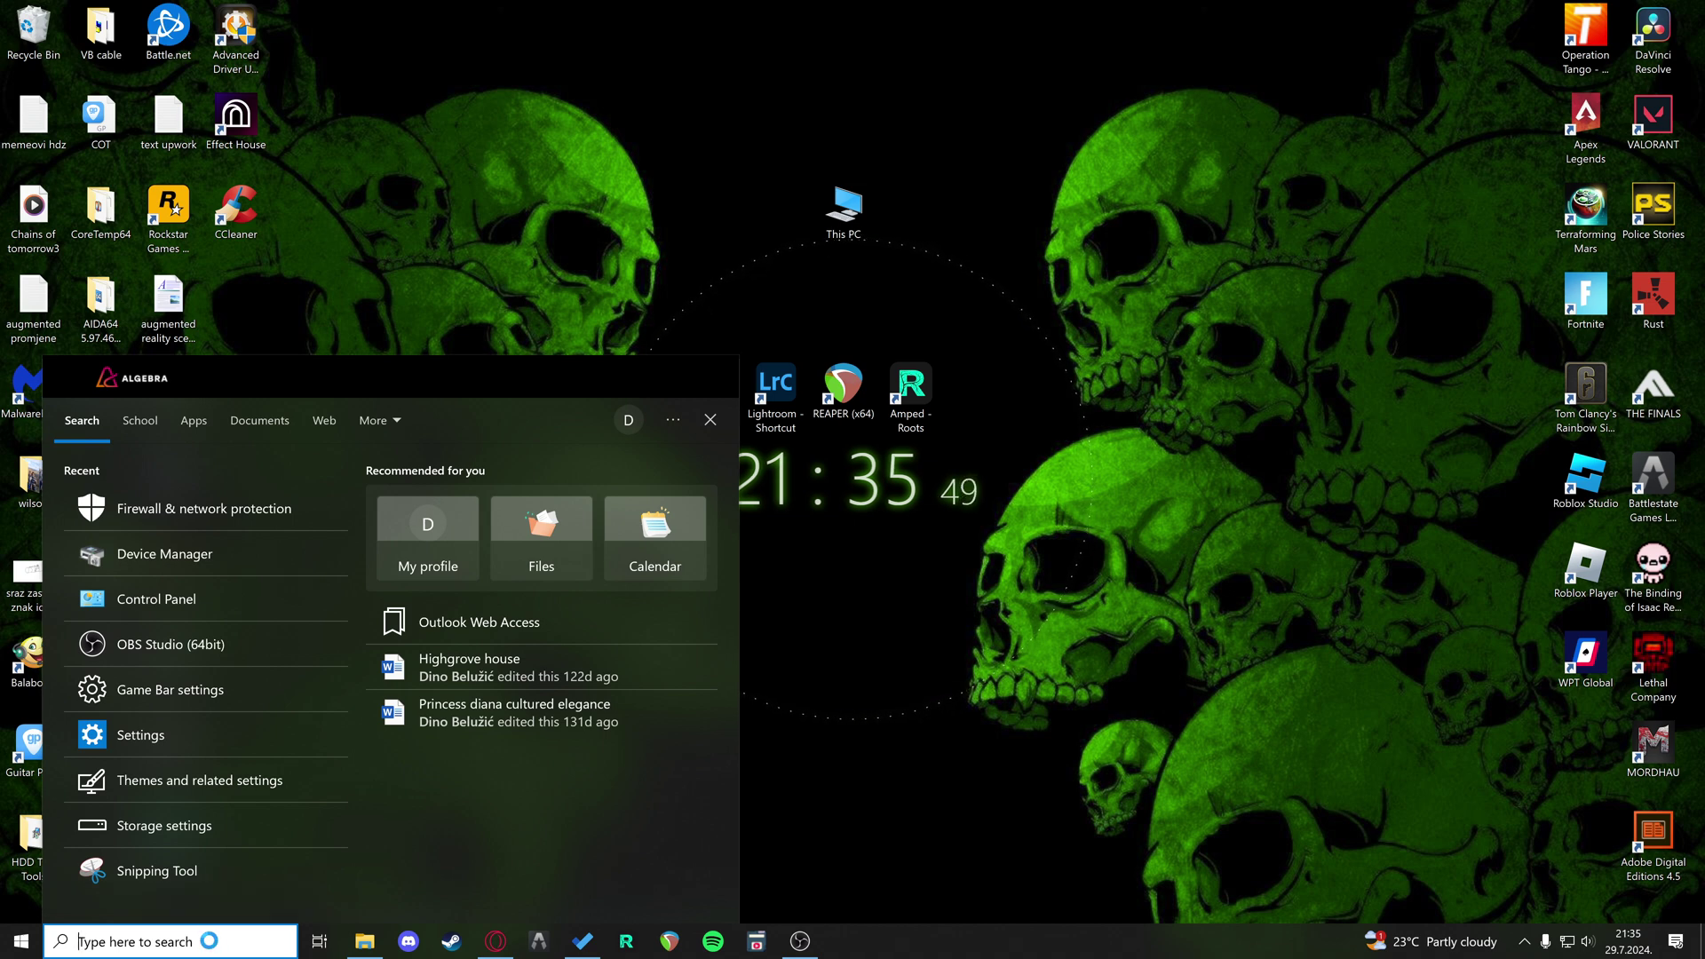
pyautogui.write('ge')
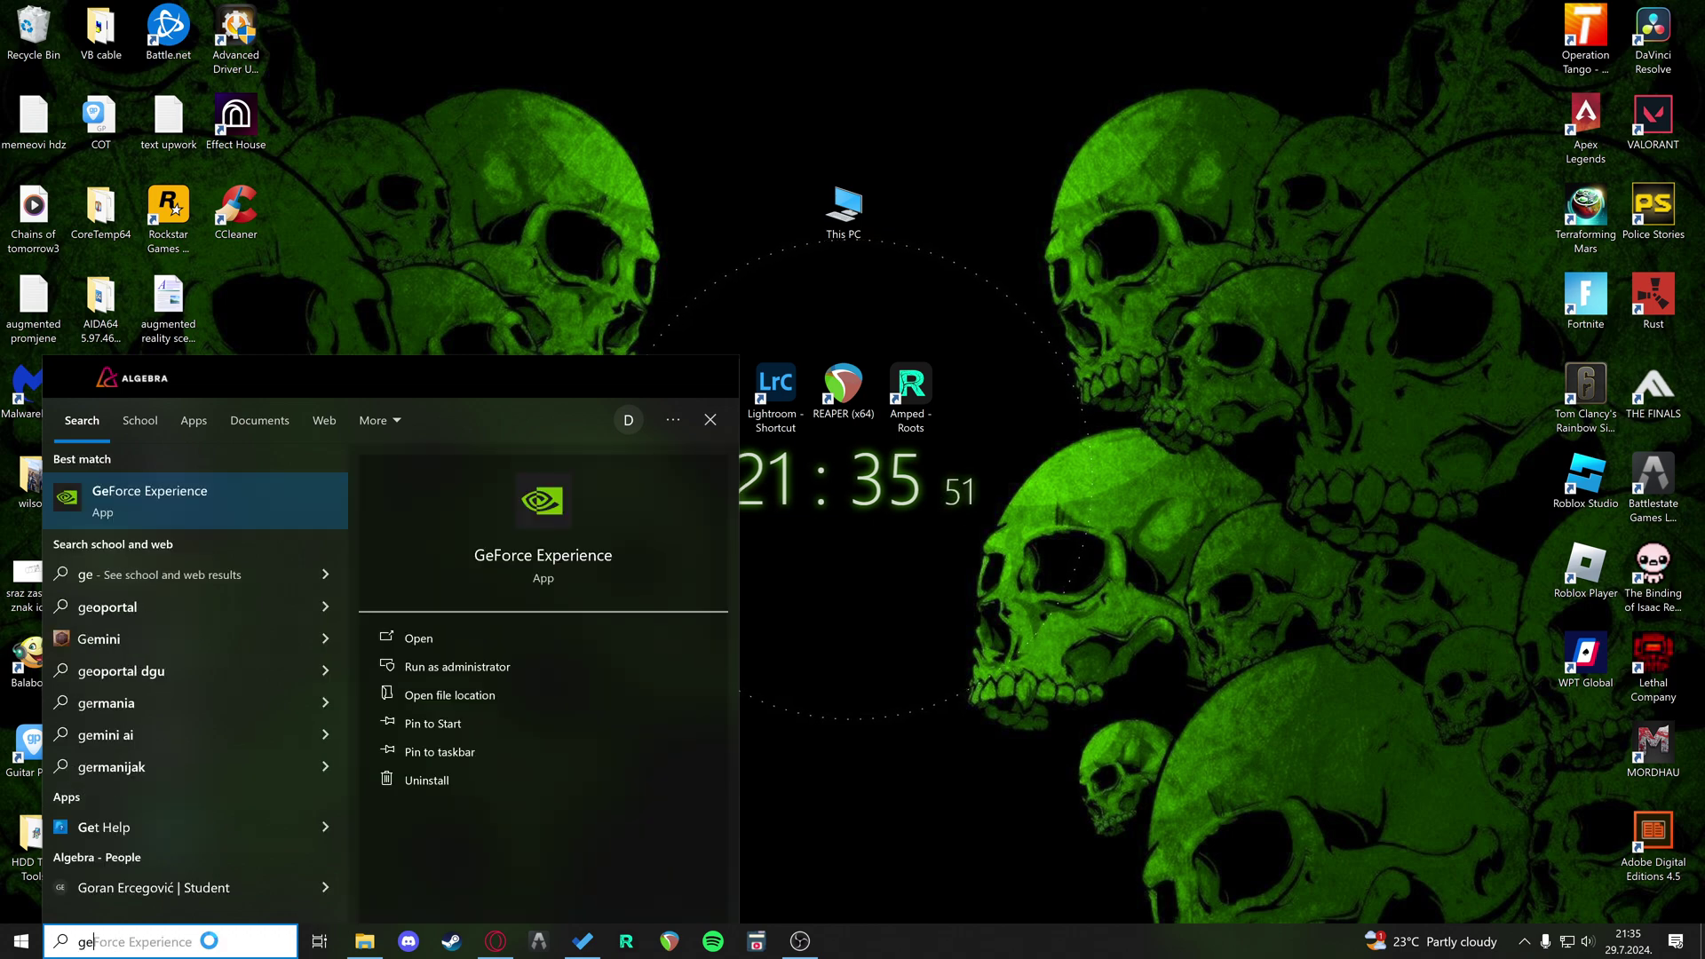
pyautogui.click(280, 514)
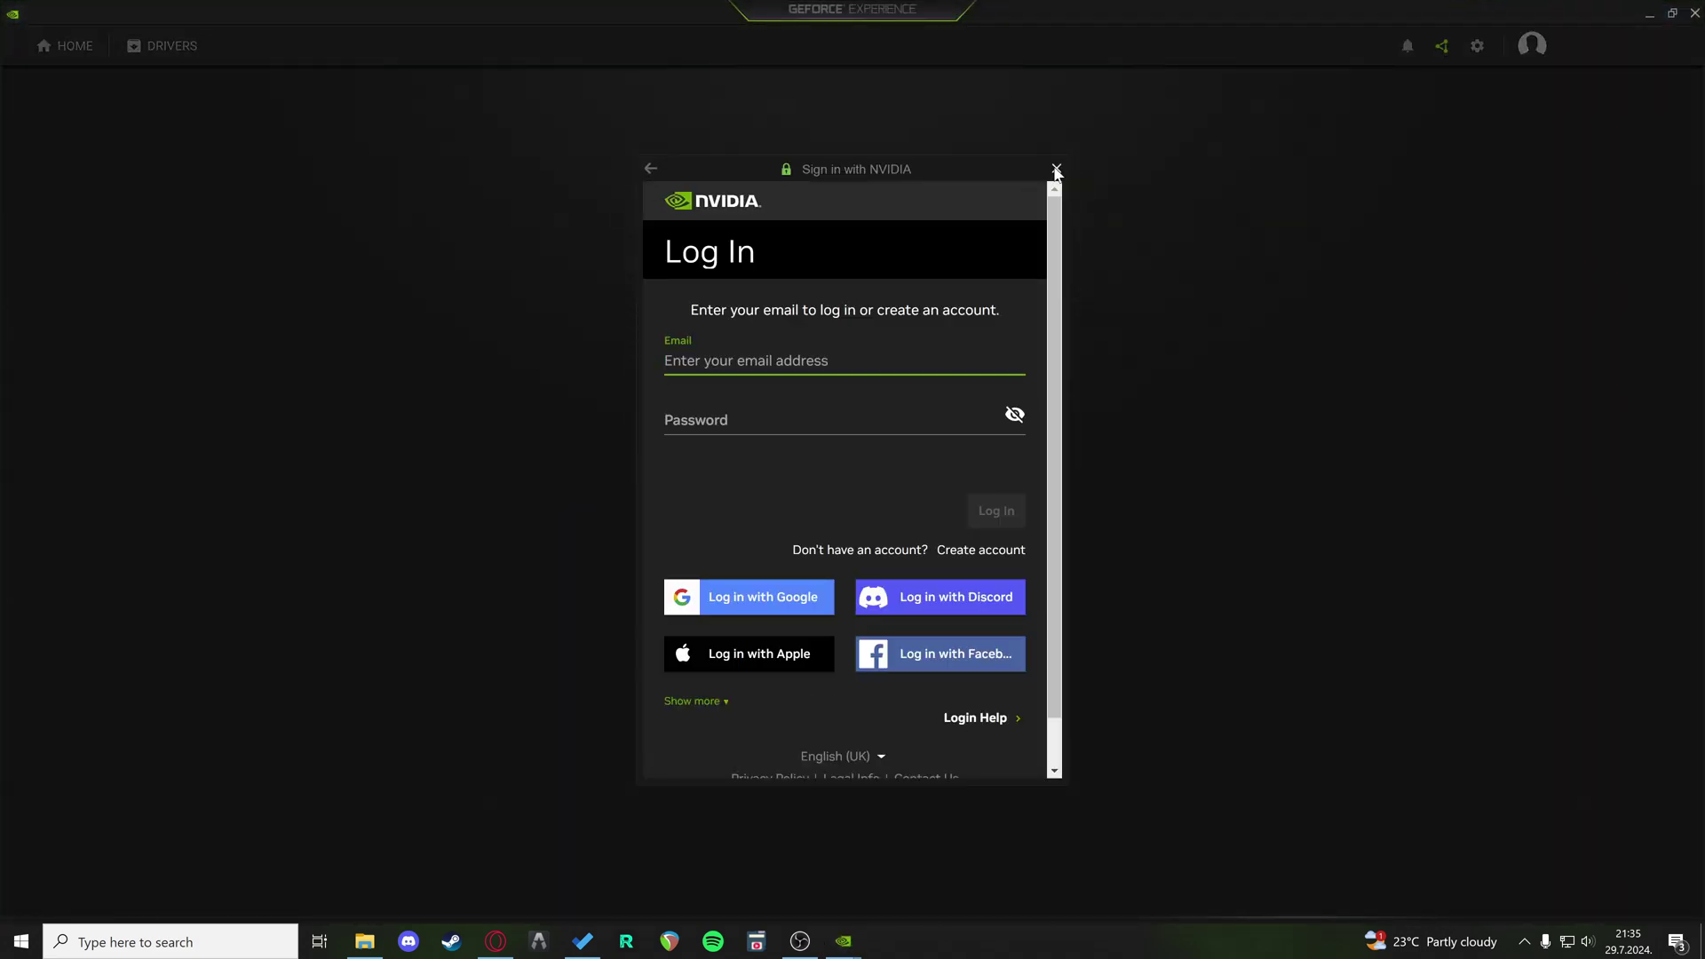
# Step: Dismiss the NVIDIA sign-in prompt and close GeForce Experience
pyautogui.click(1056, 169)
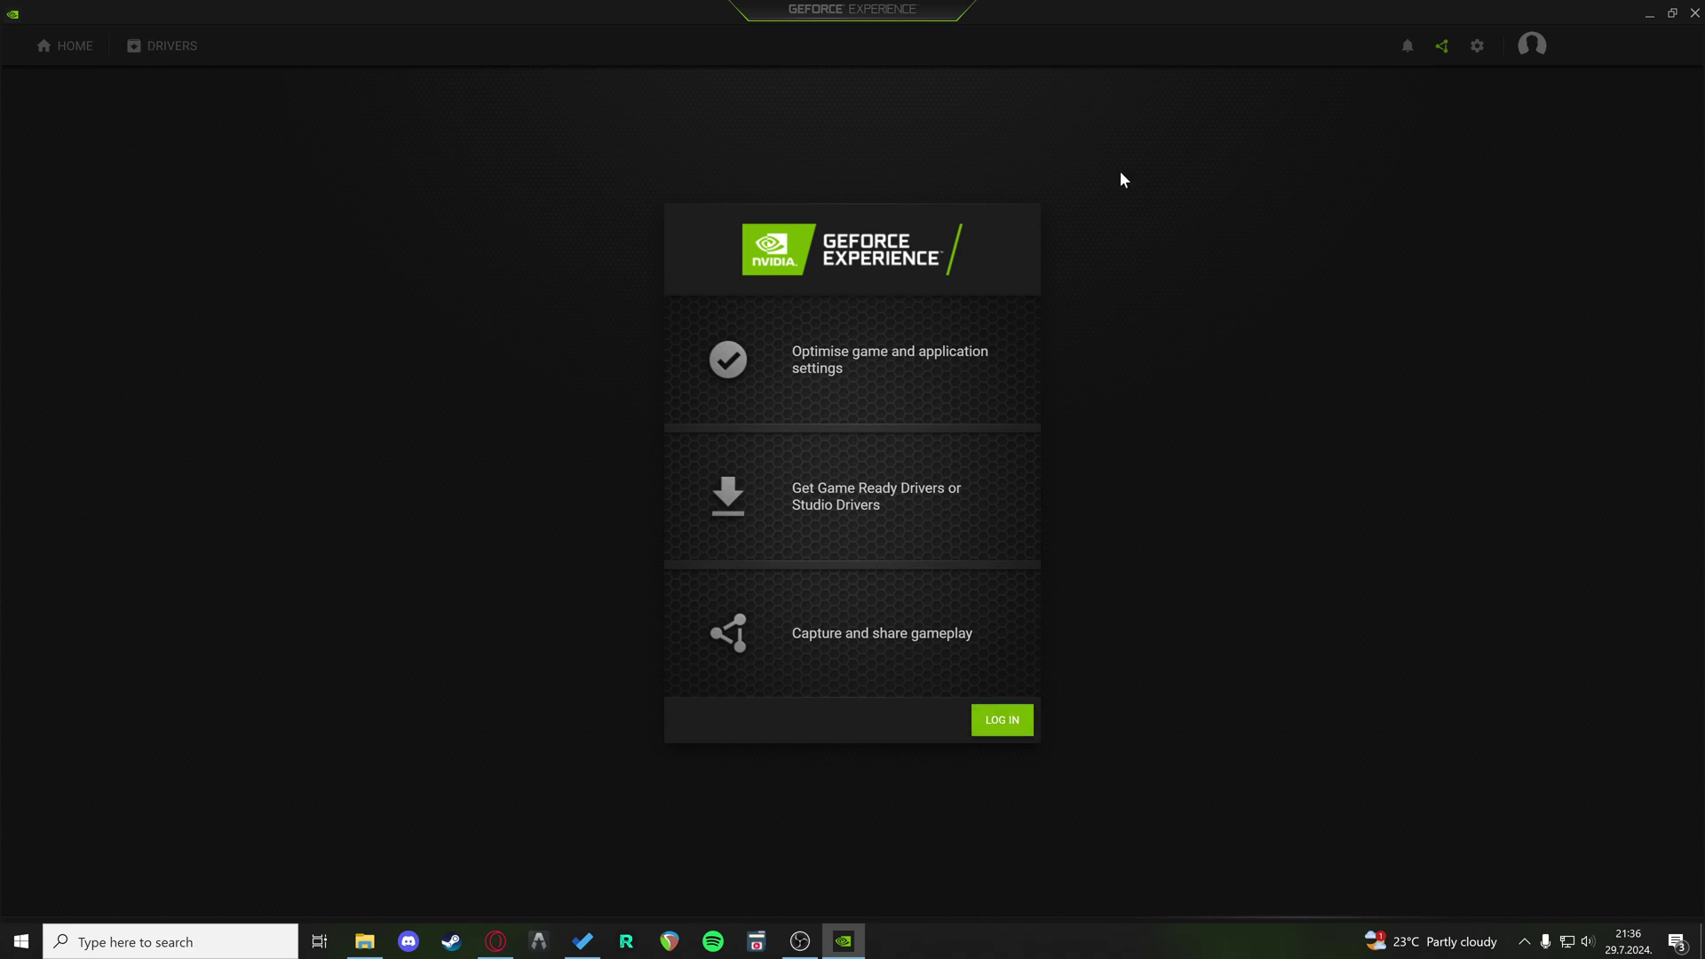
pyautogui.click(1692, 14)
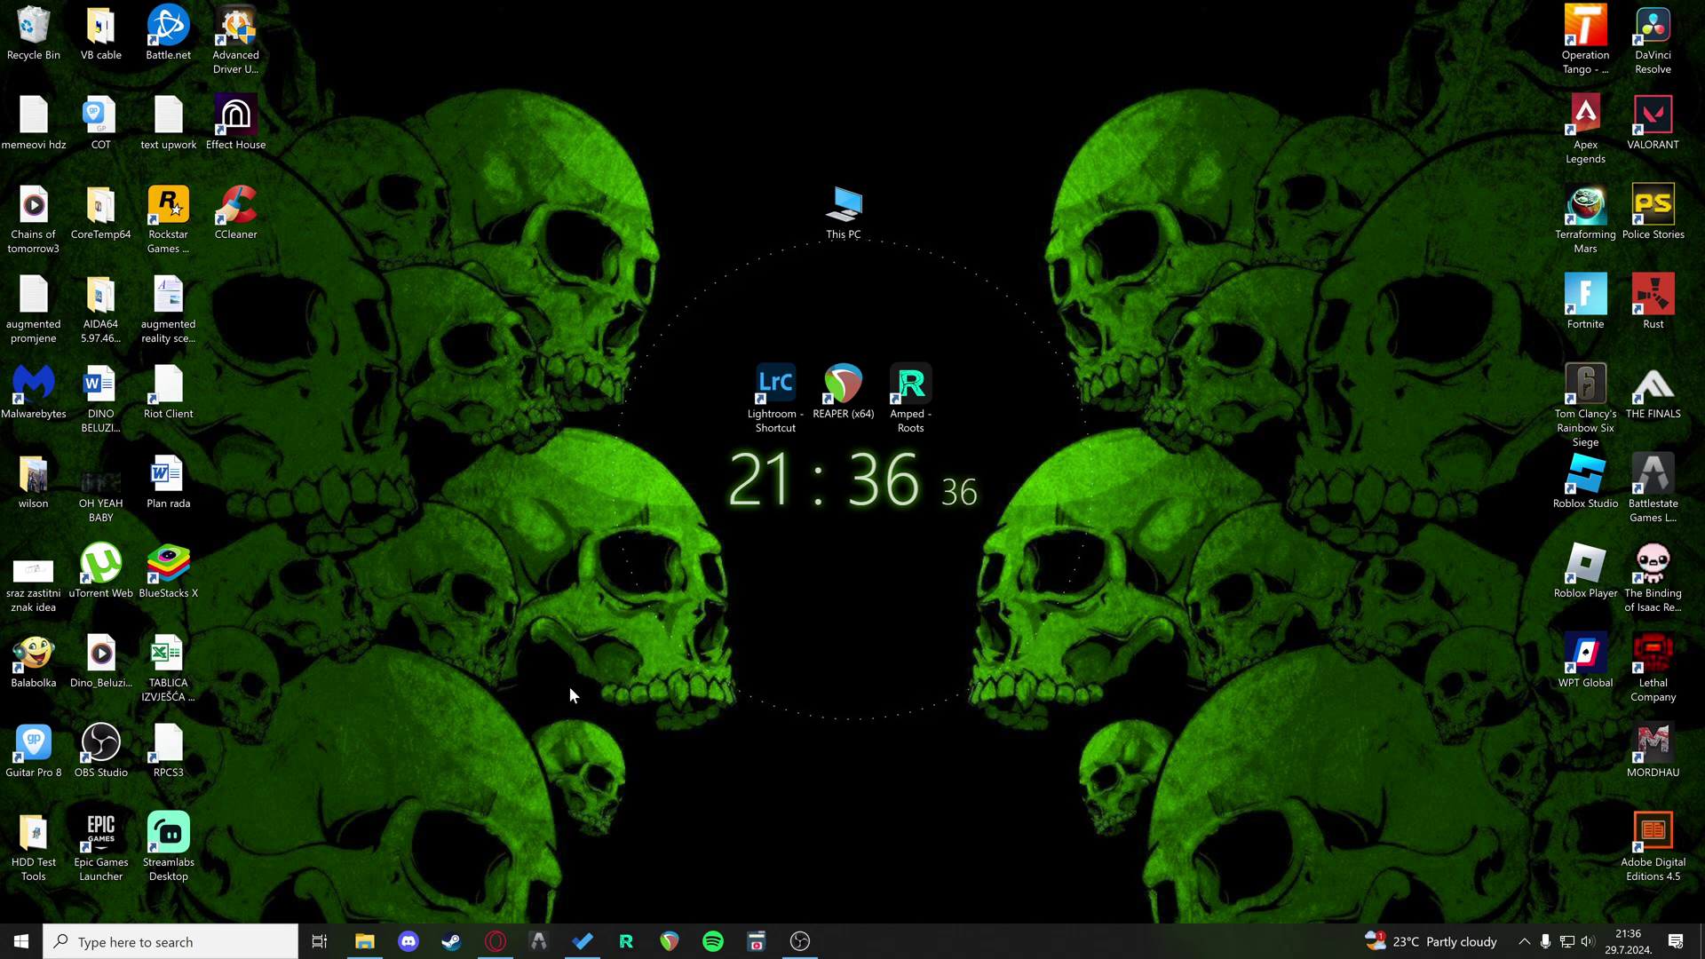
# Step: Open Control Panel by searching for 'control panel'
pyautogui.press('super')
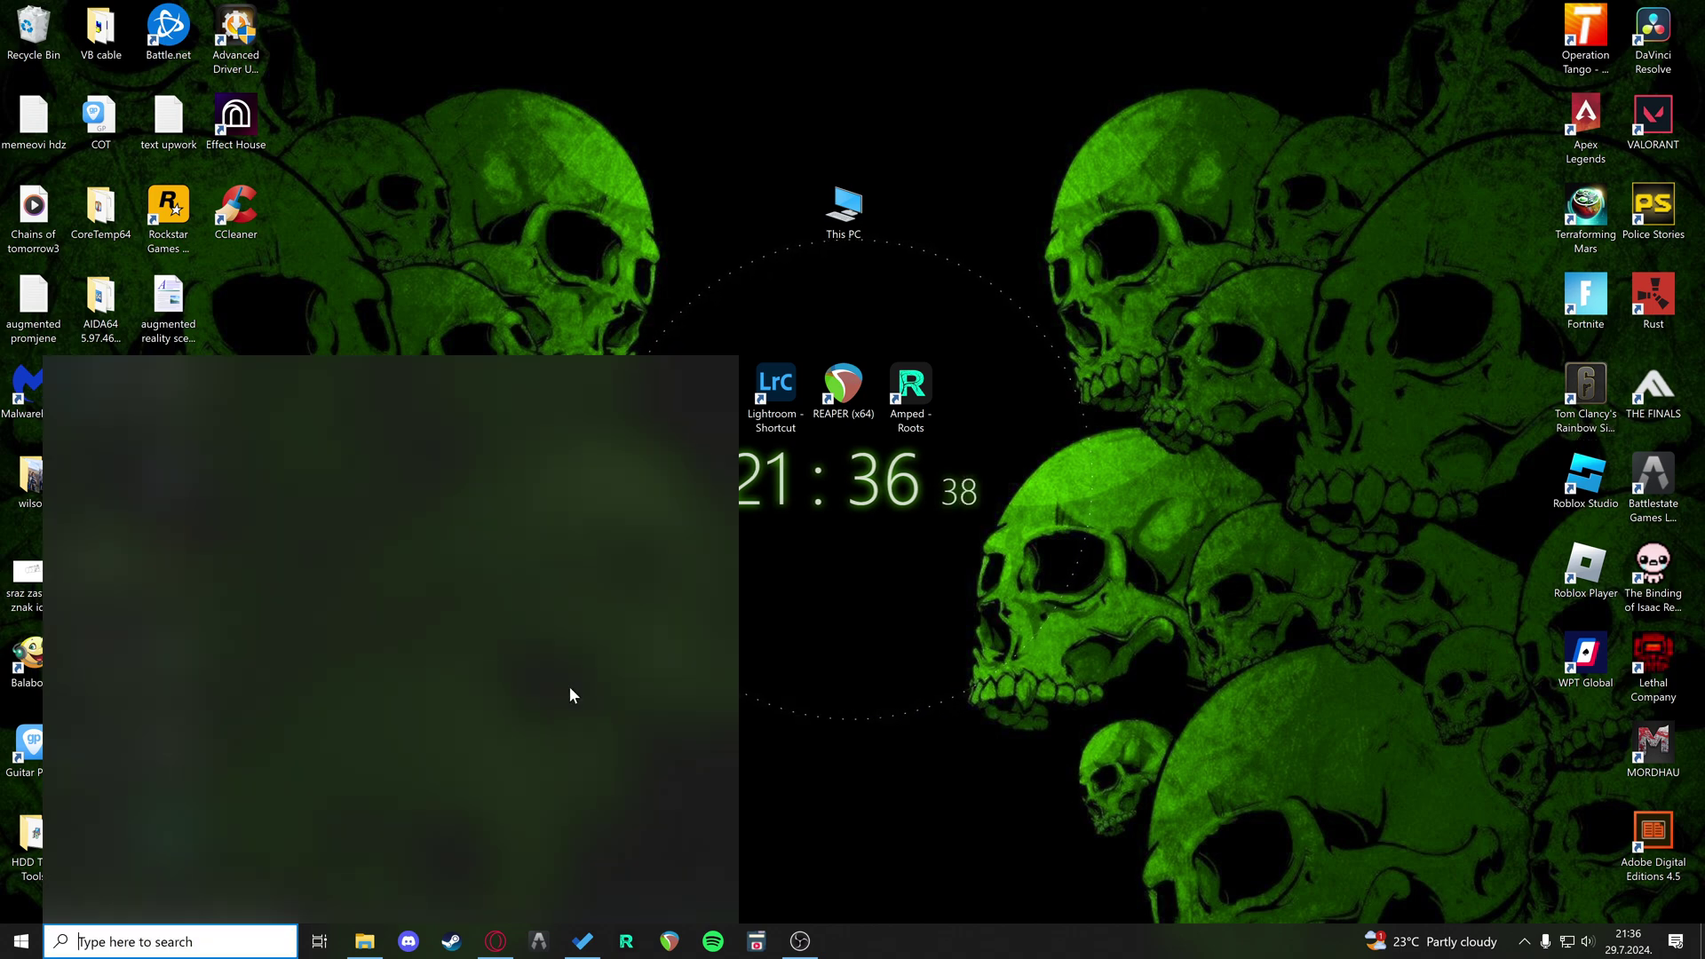
pyautogui.press('super')
pyautogui.press('super+s')
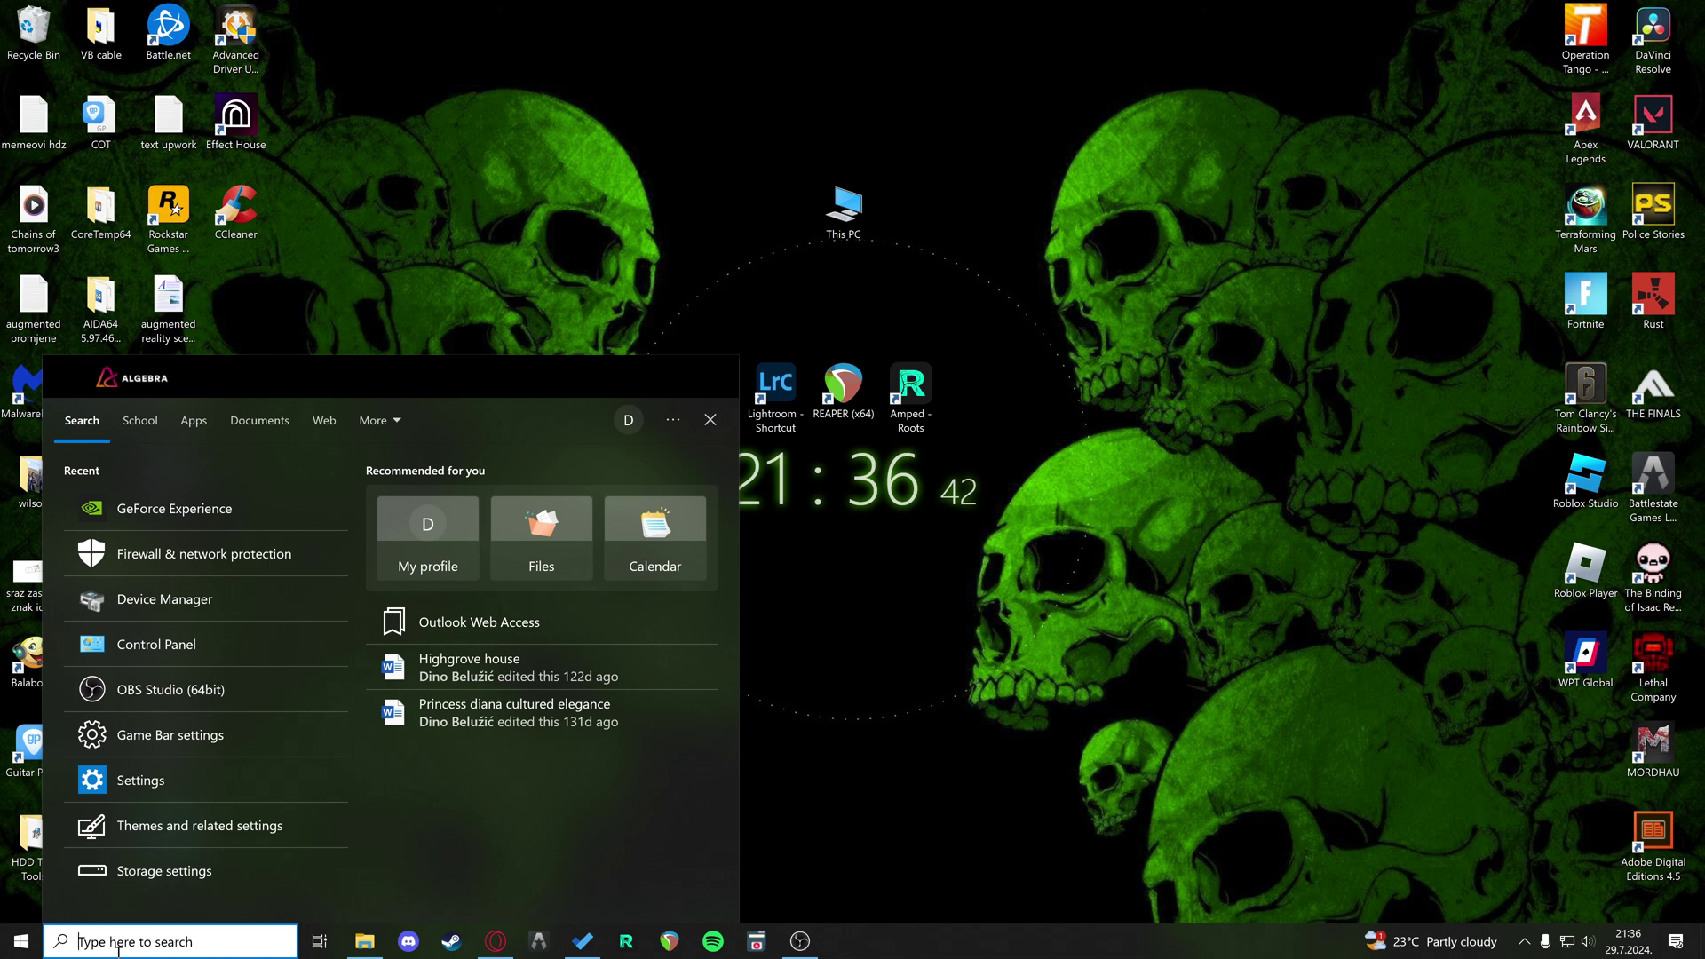
pyautogui.write('control panel')
pyautogui.press('Return')
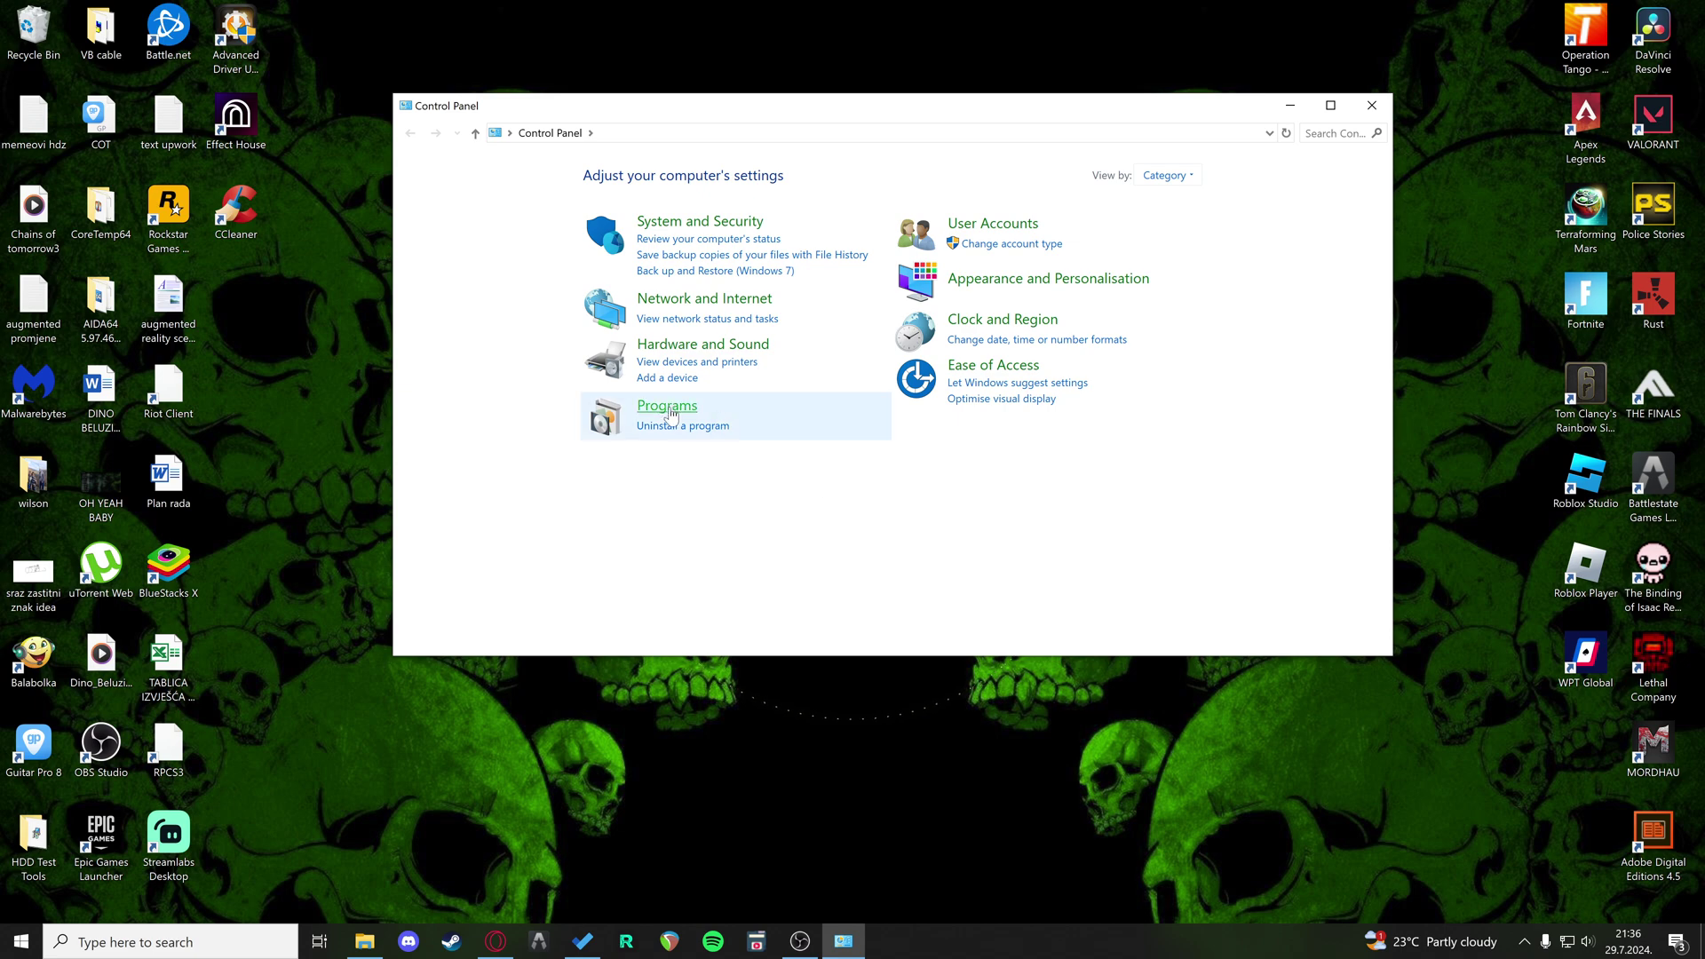
# Step: Switch Control Panel's View by setting to Large icons
pyautogui.click(1184, 177)
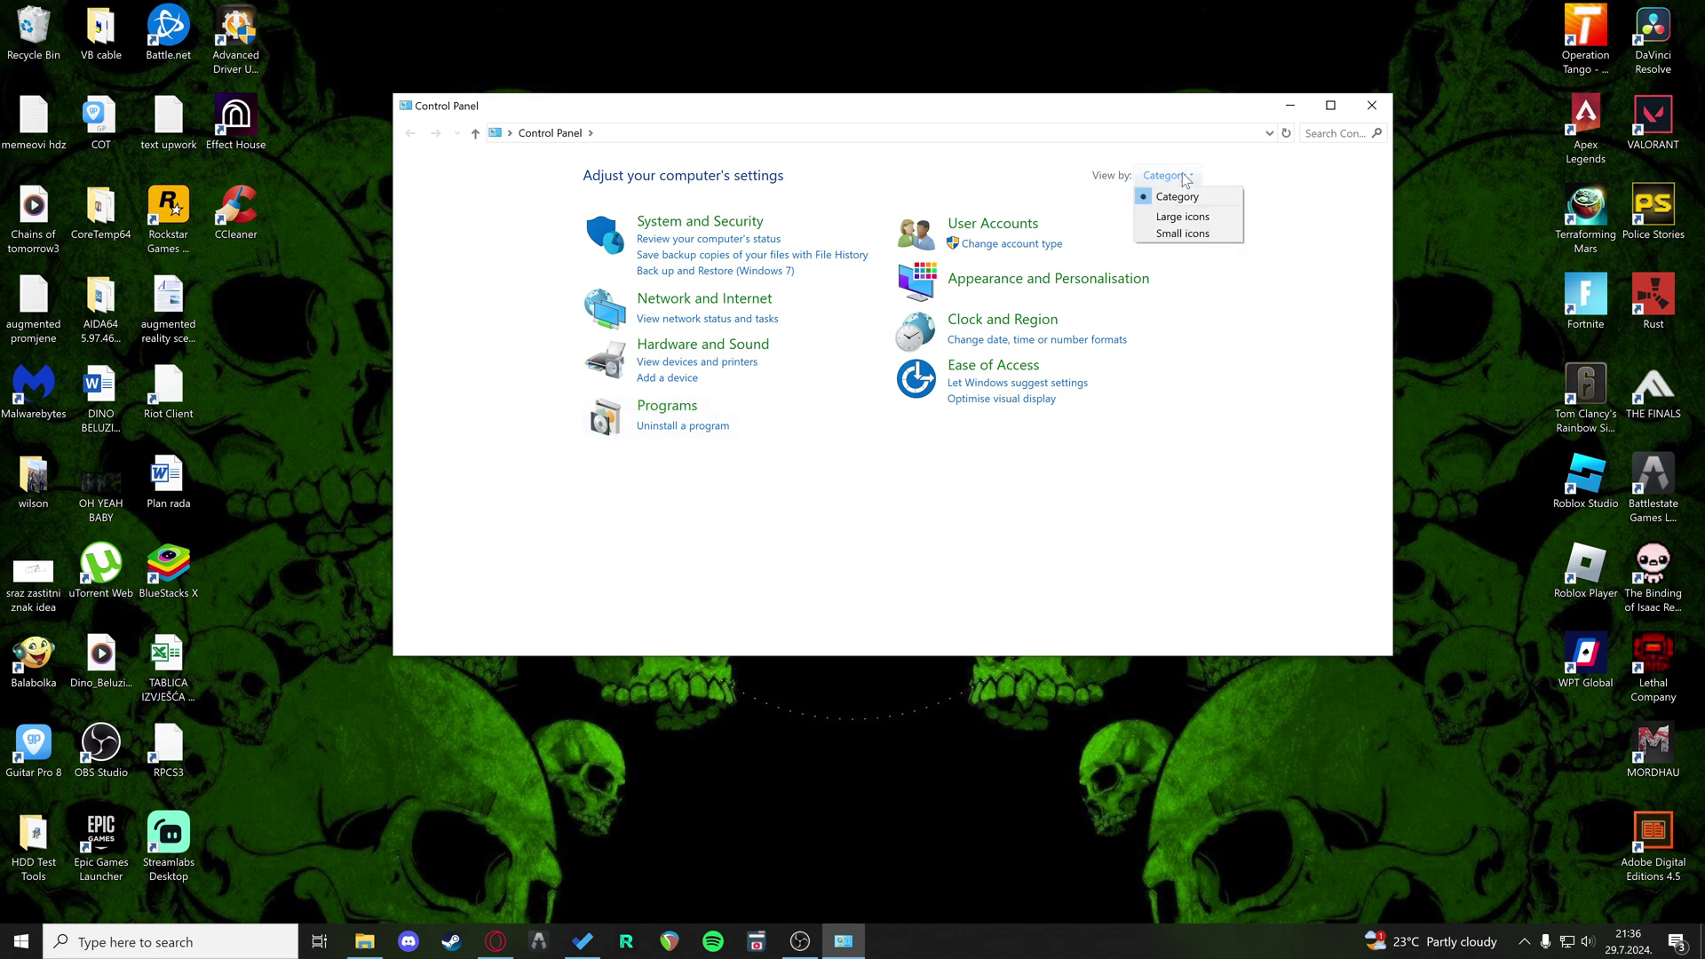
pyautogui.click(1181, 218)
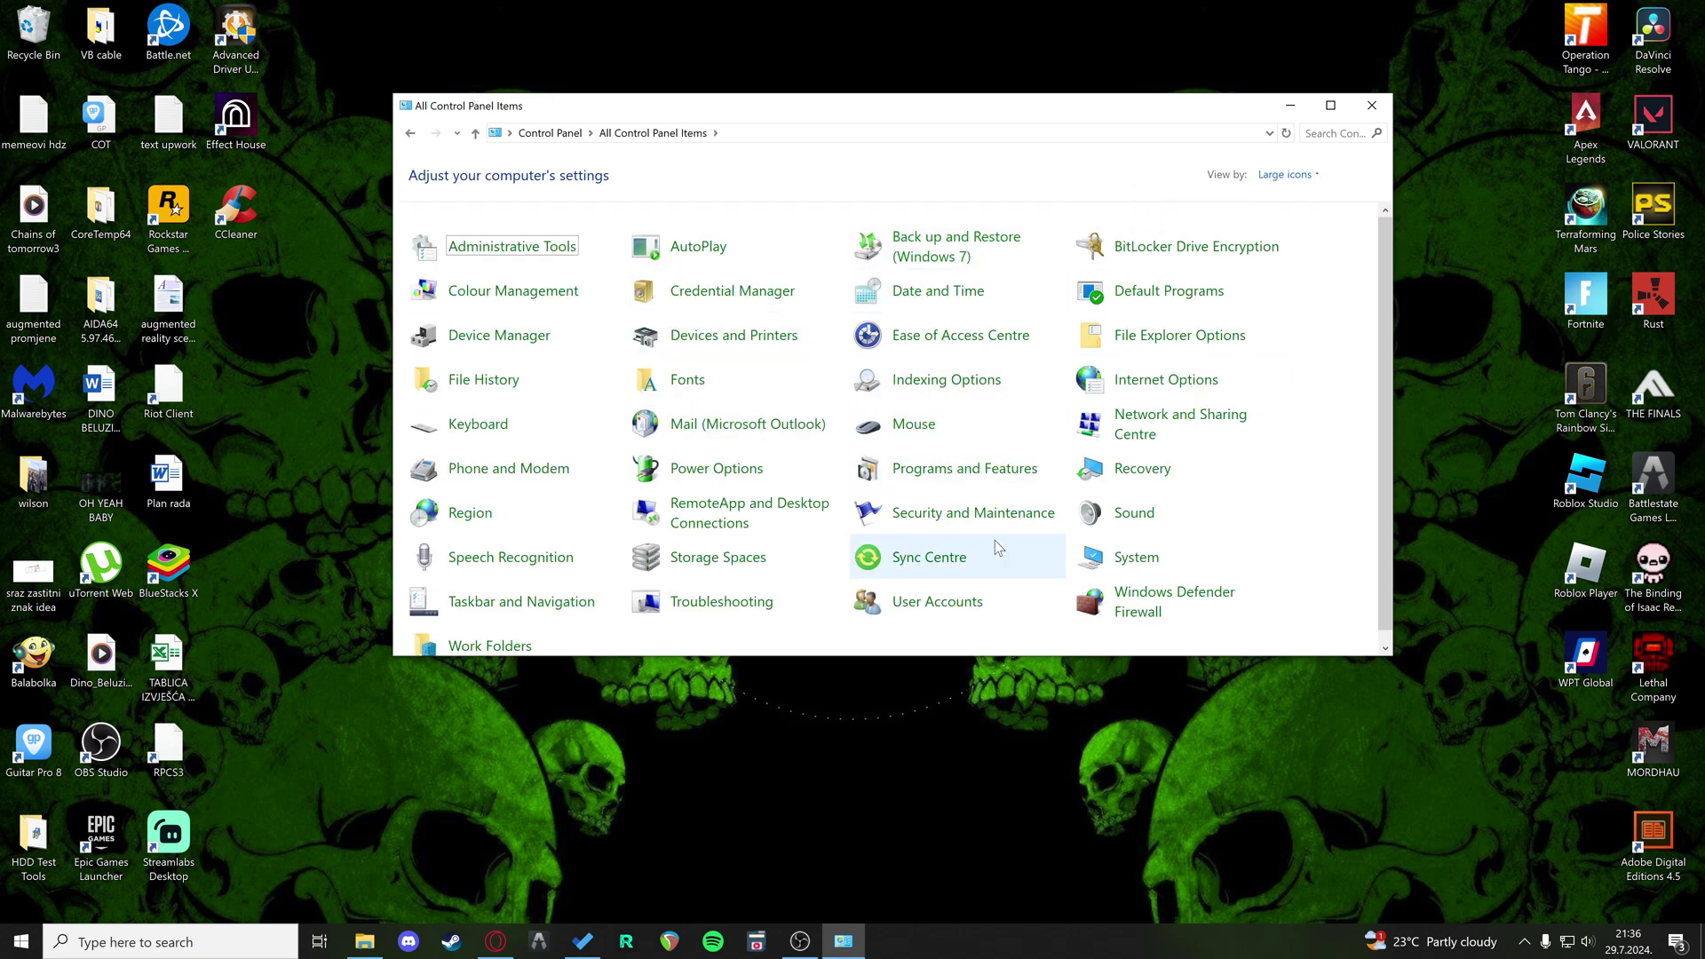
pyautogui.scroll(-1, 799, 418)
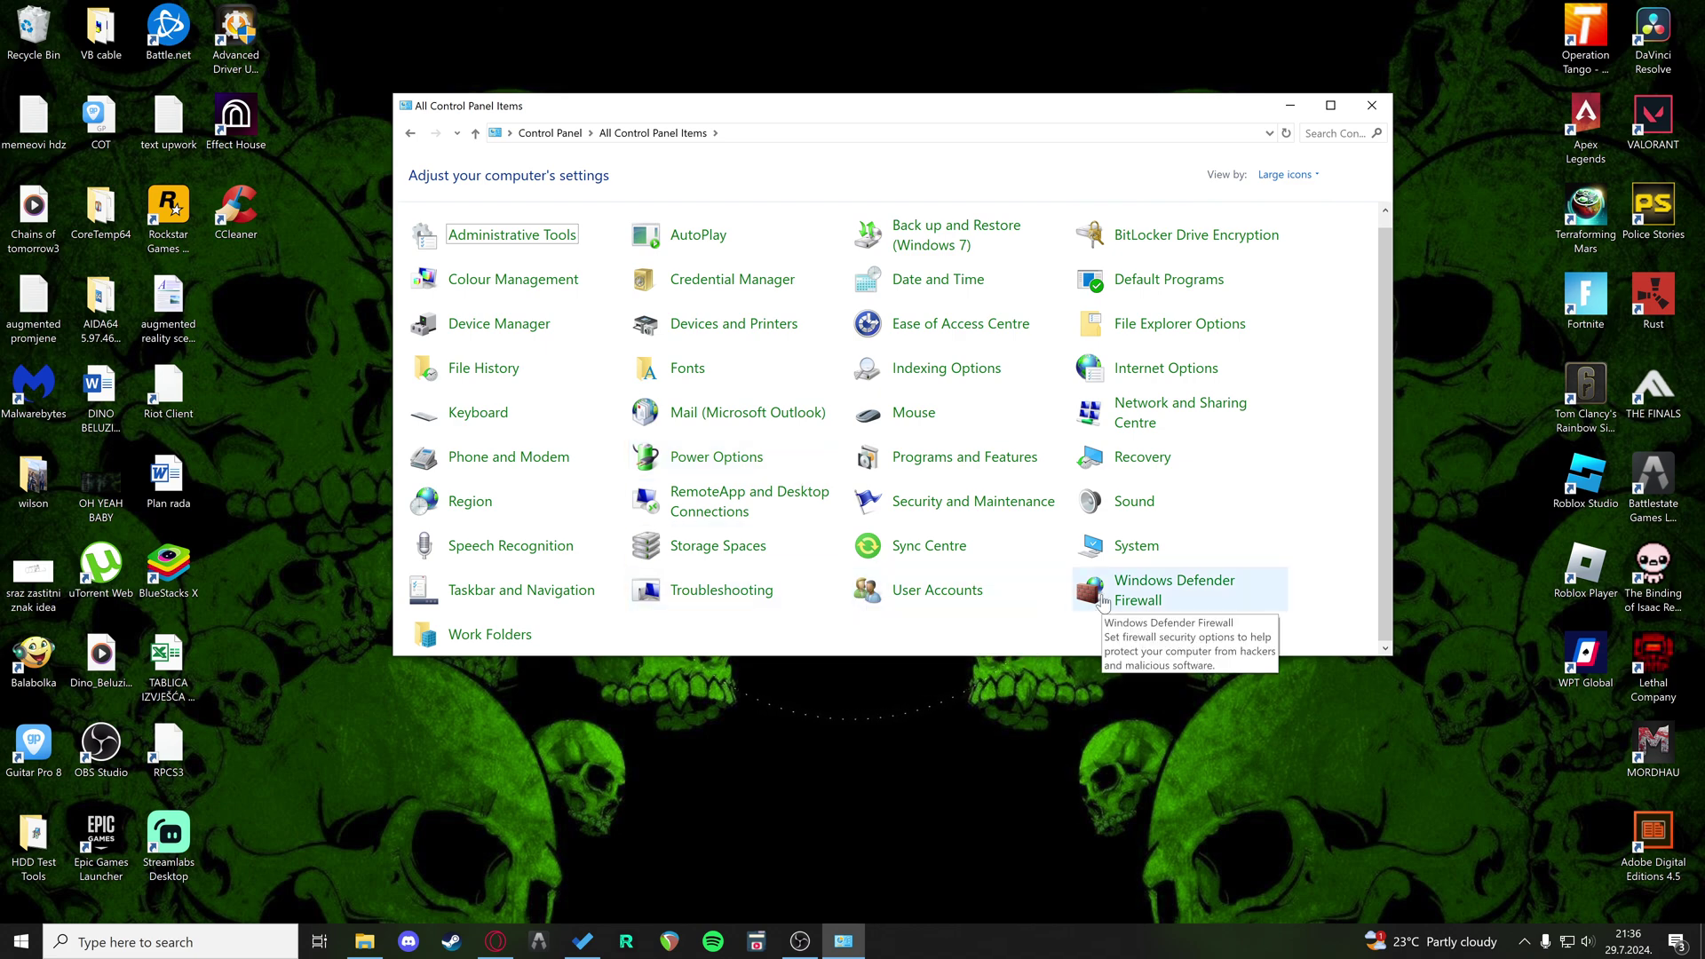
# Step: Open Programs and Features and select Microsoft Visual C++ 2015-2022 Redistributable (x64)
pyautogui.click(920, 458)
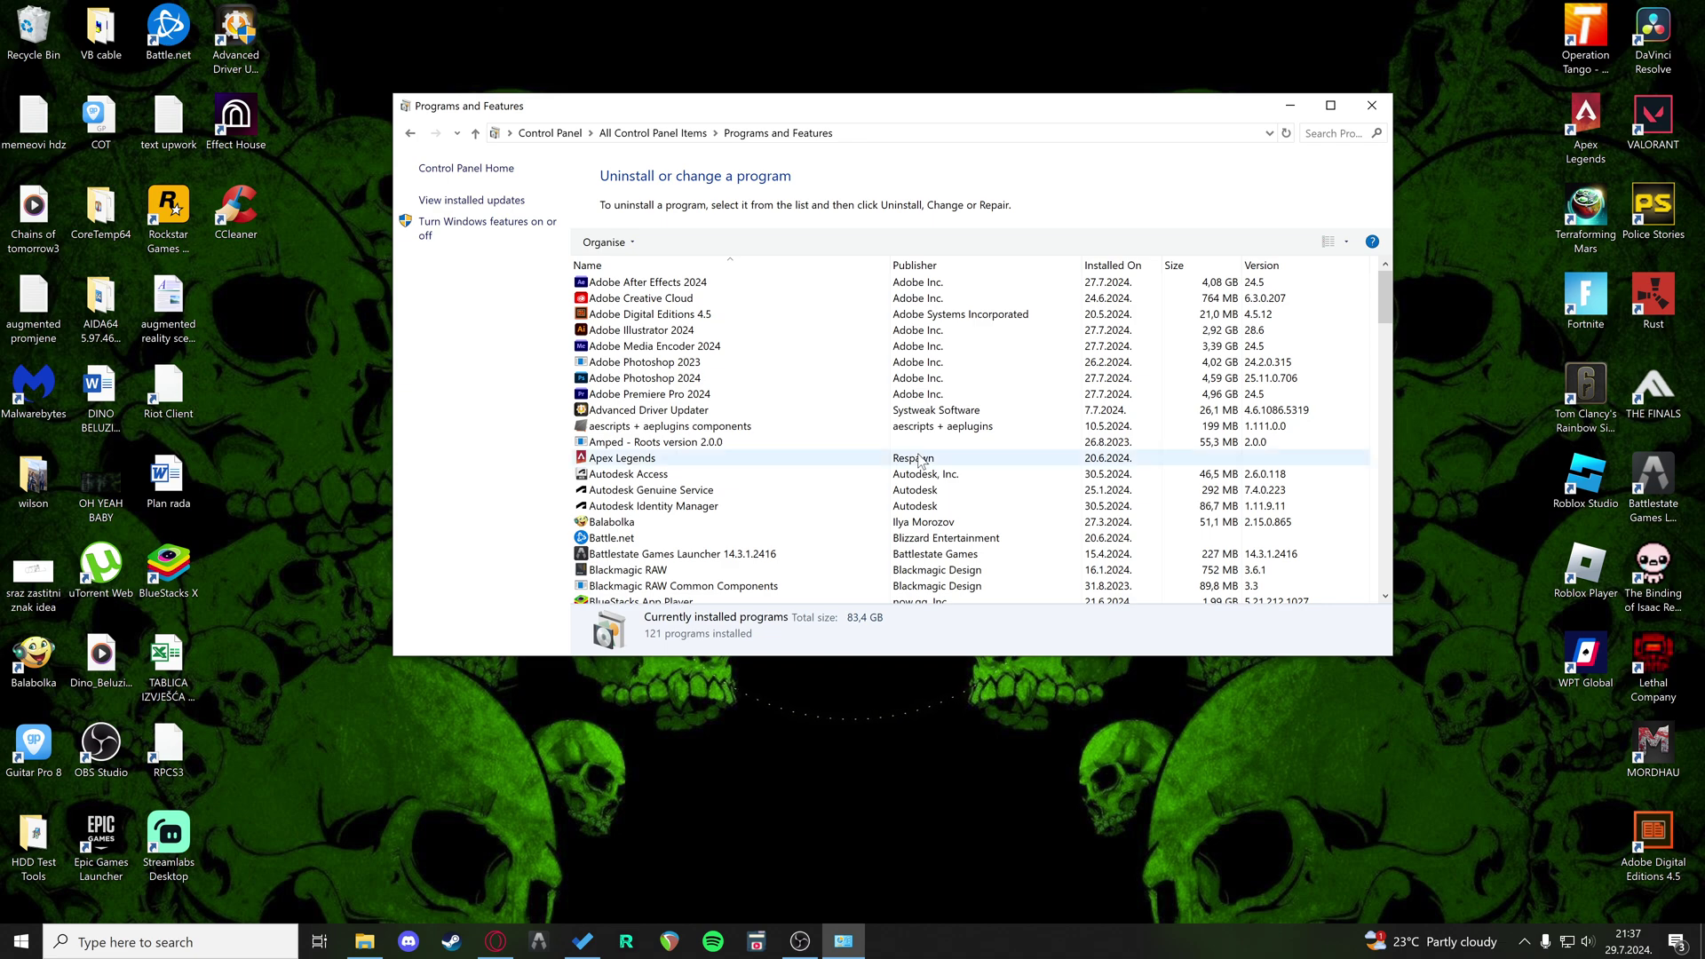
pyautogui.click(752, 390)
pyautogui.press('m')
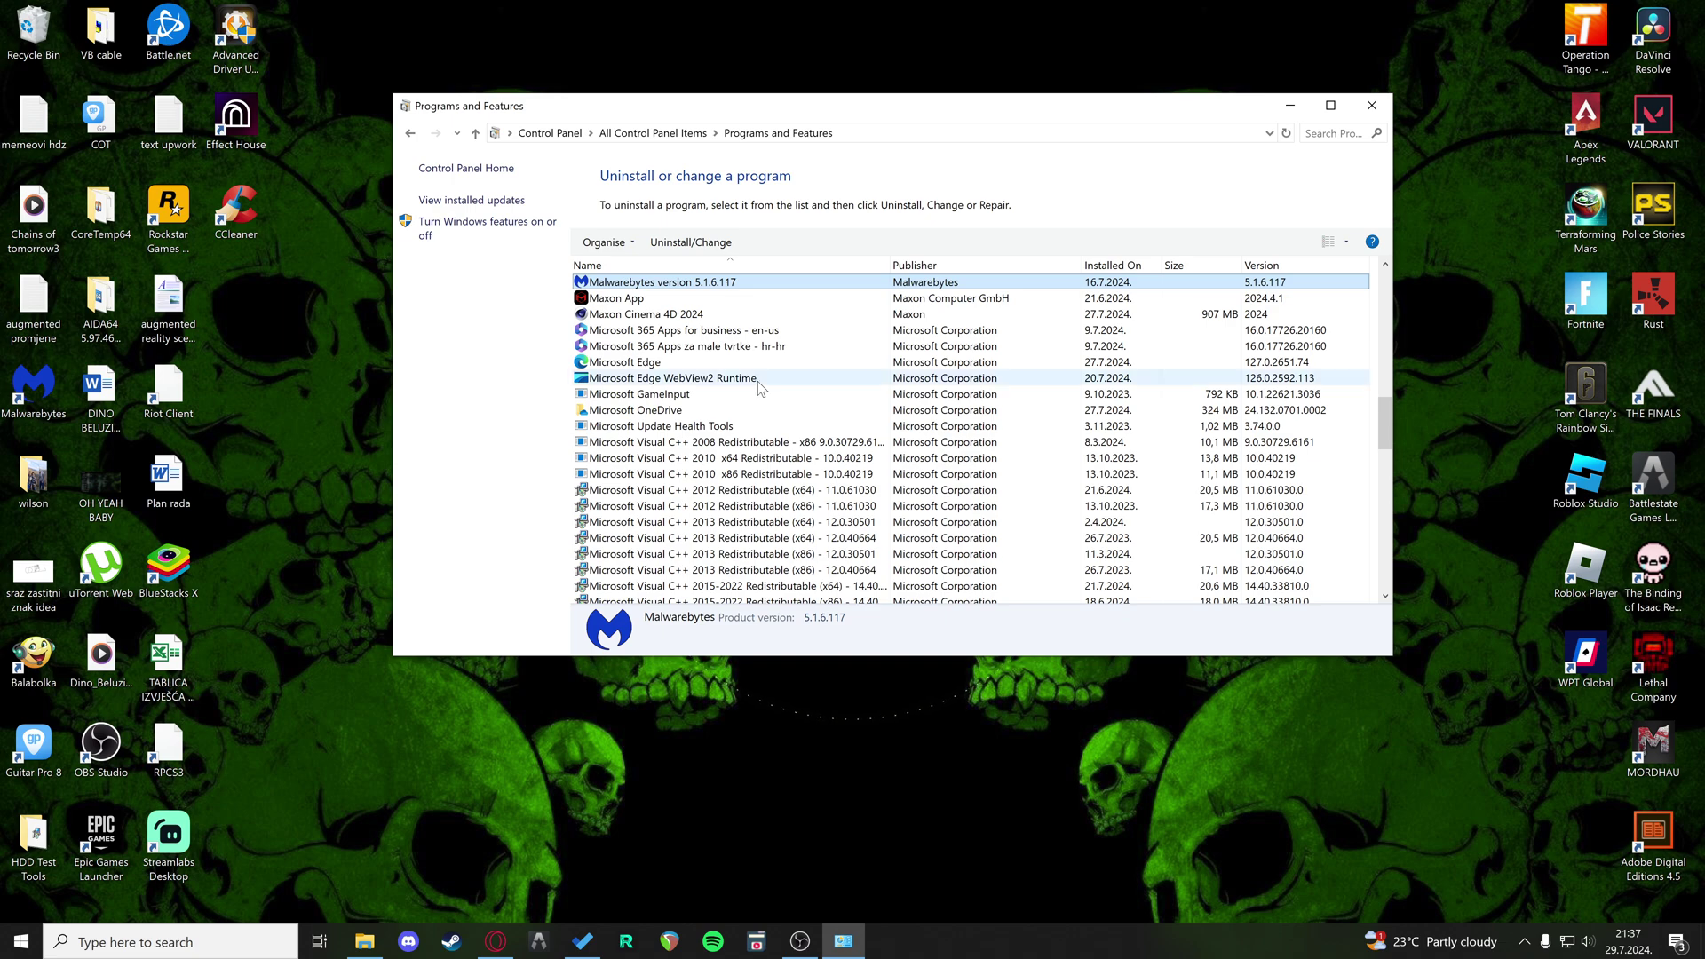
pyautogui.press('Down')
pyautogui.press('Down')
pyautogui.press('Down')
pyautogui.press('Down')
pyautogui.press('Down')
pyautogui.press('Down')
pyautogui.press('Down')
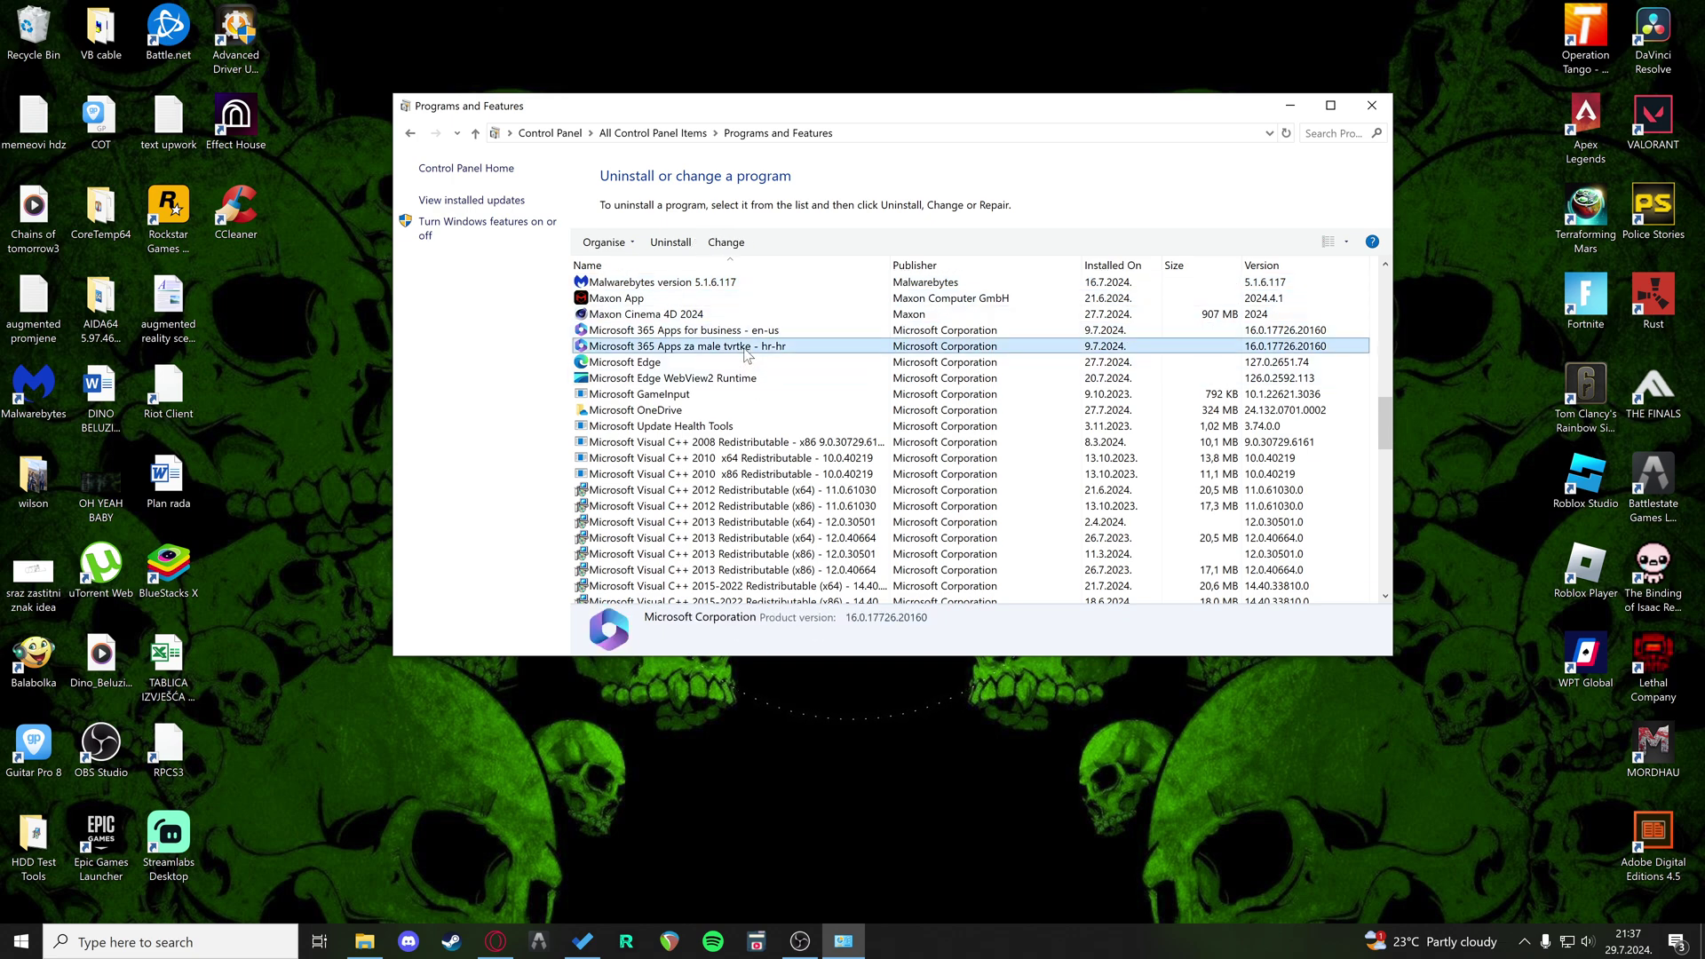
pyautogui.press('Down')
pyautogui.press('Down')
pyautogui.press('Down')
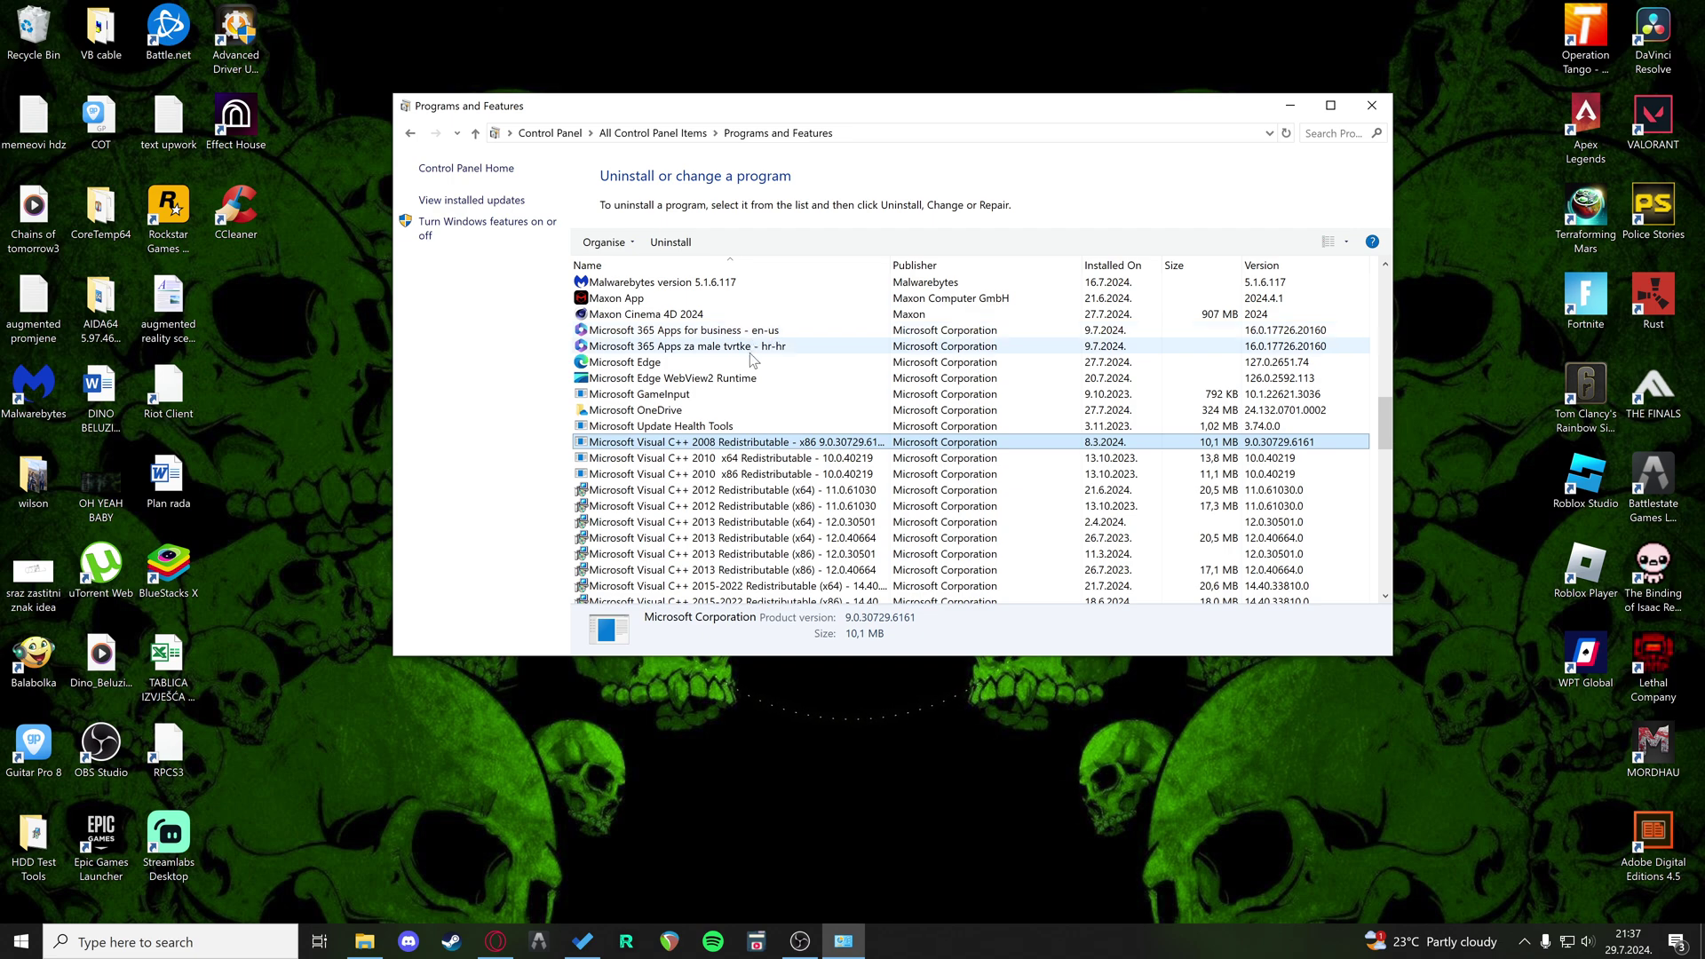
pyautogui.scroll(-1, 753, 358)
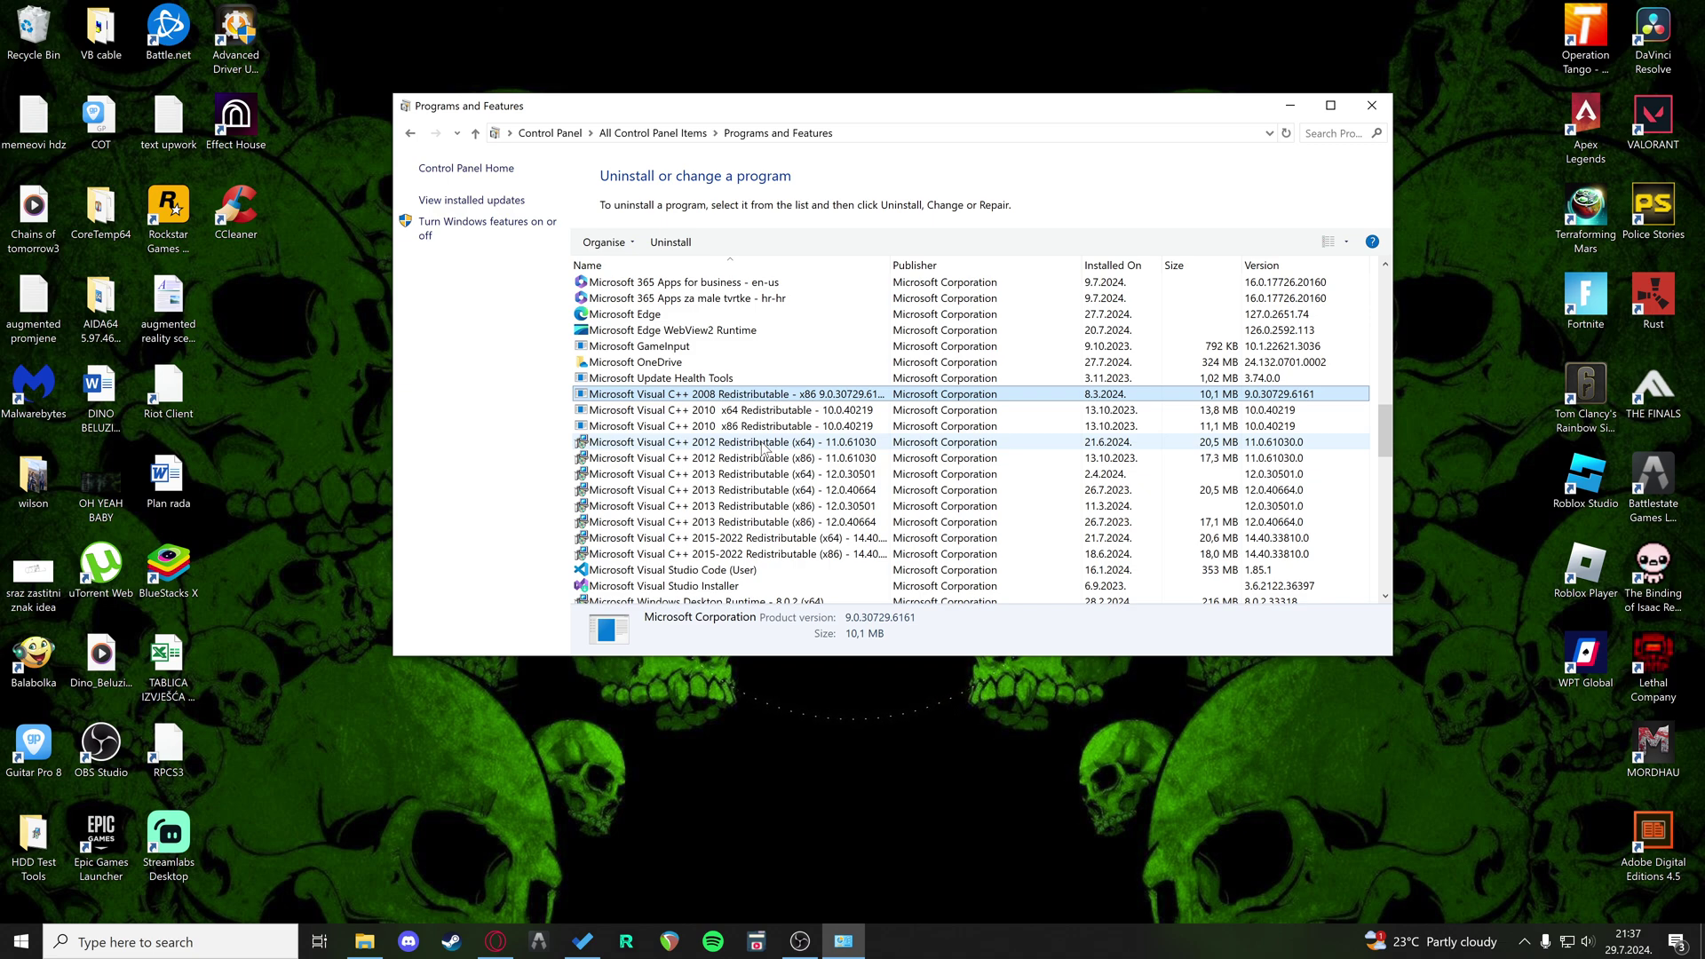
pyautogui.click(761, 443)
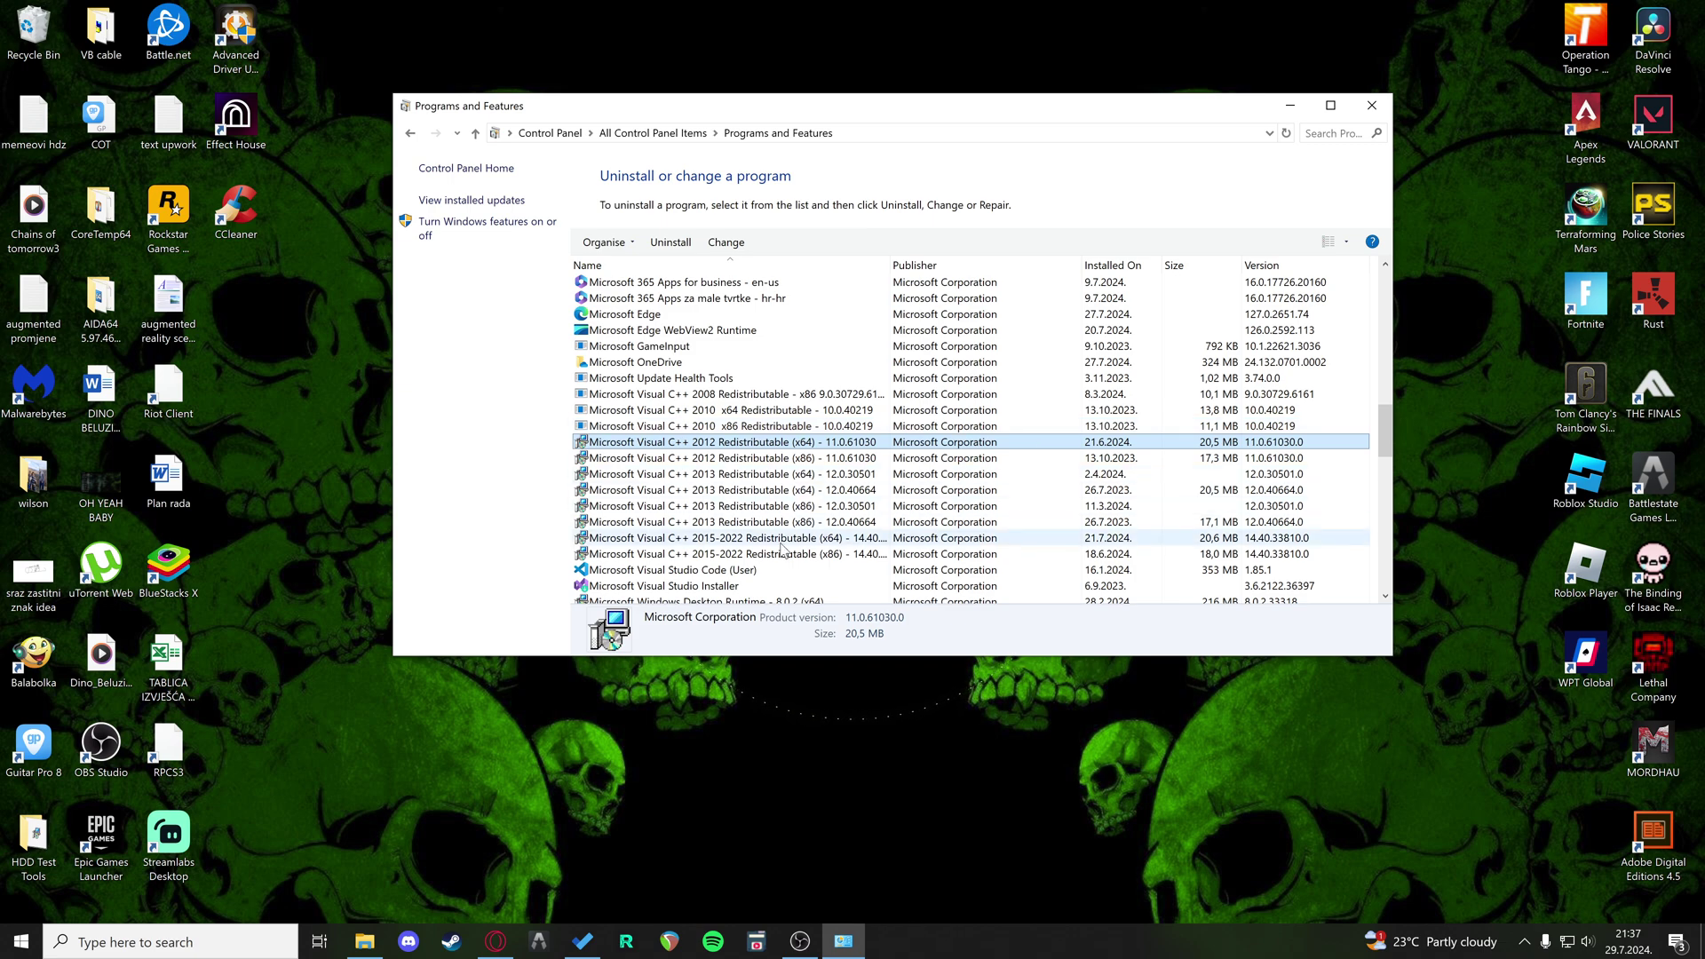
pyautogui.click(737, 540)
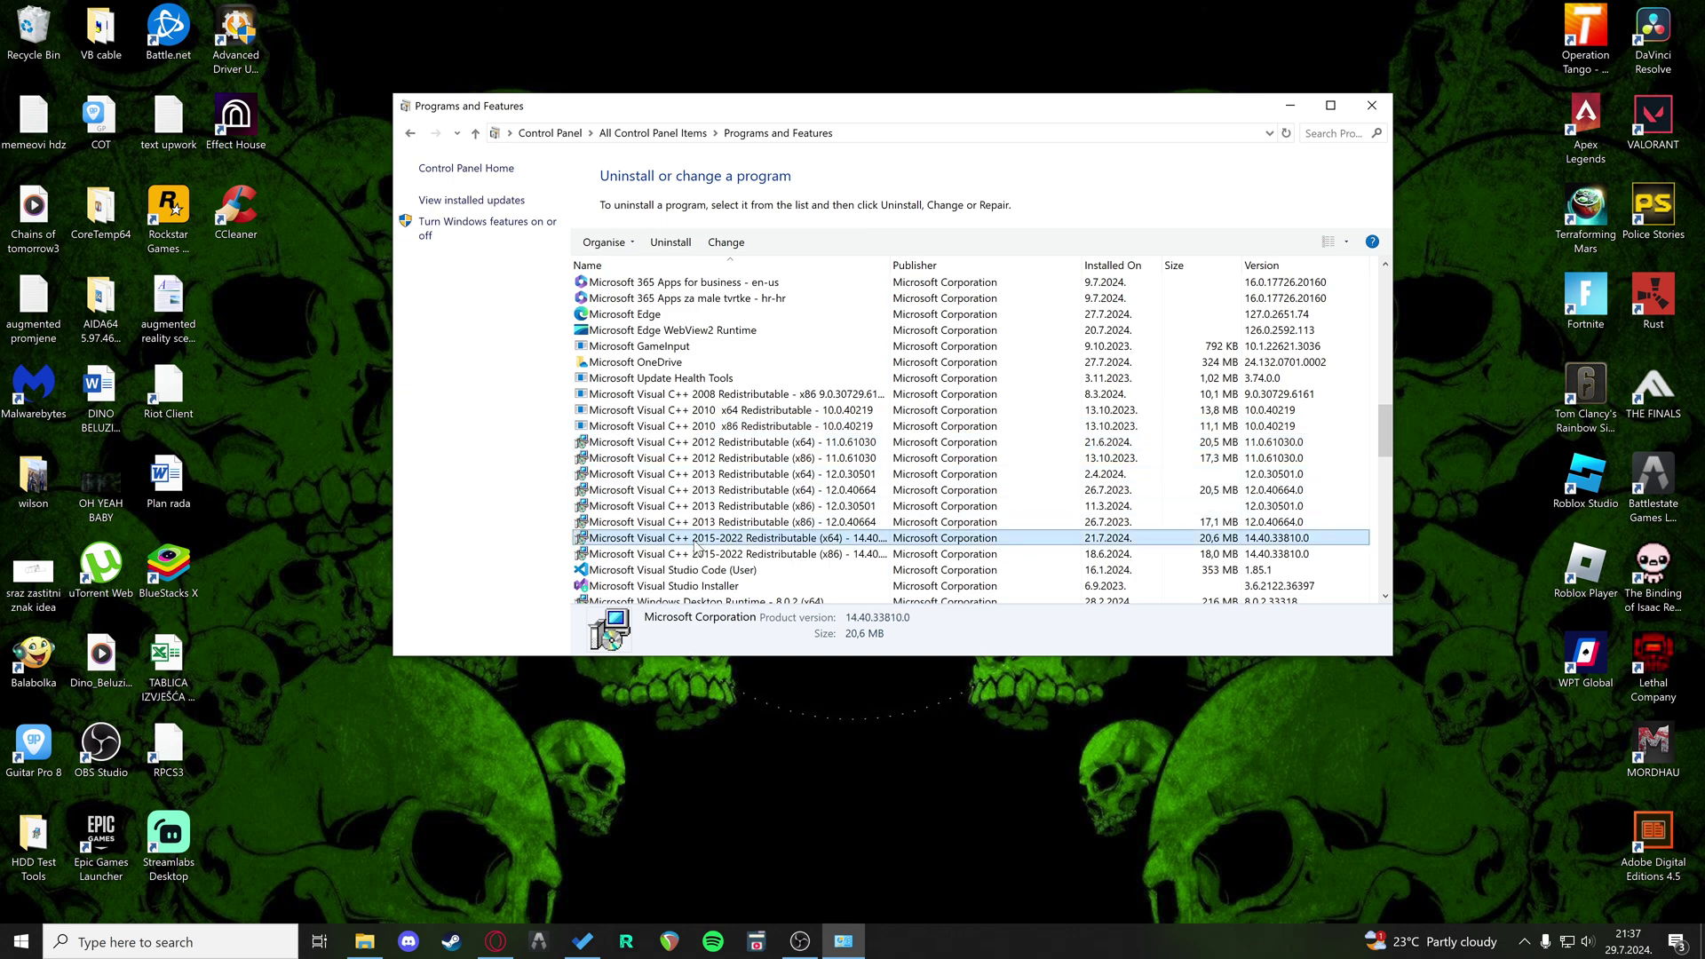
pyautogui.rightClick(762, 539)
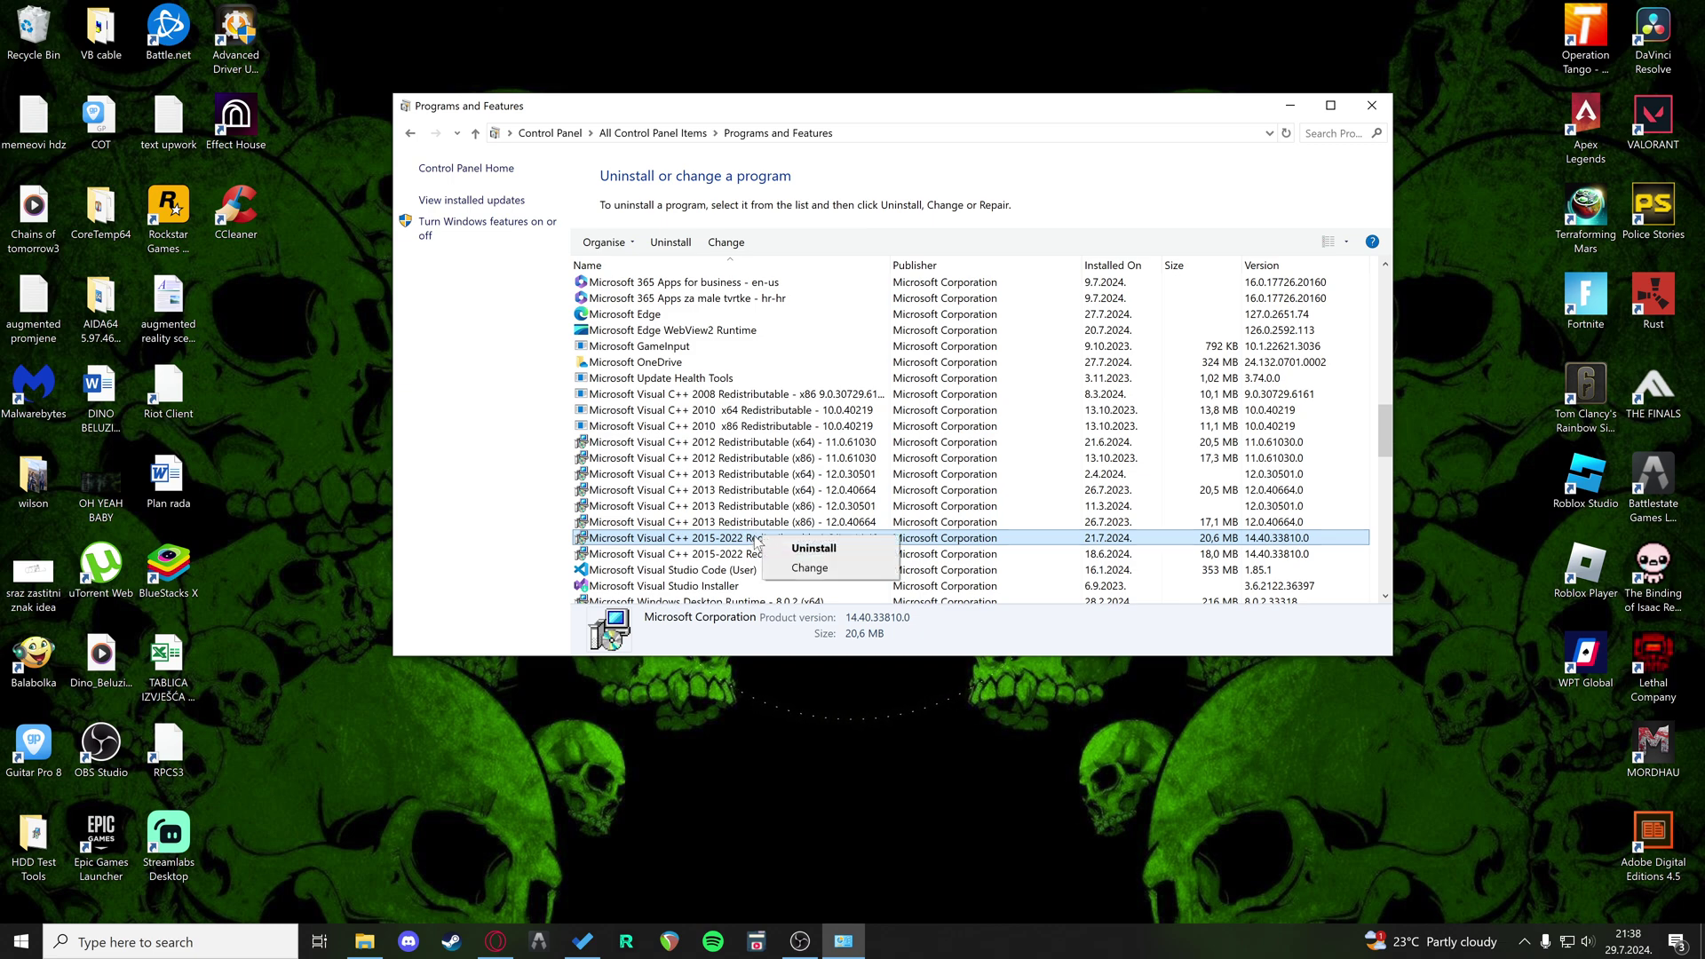
pyautogui.click(809, 569)
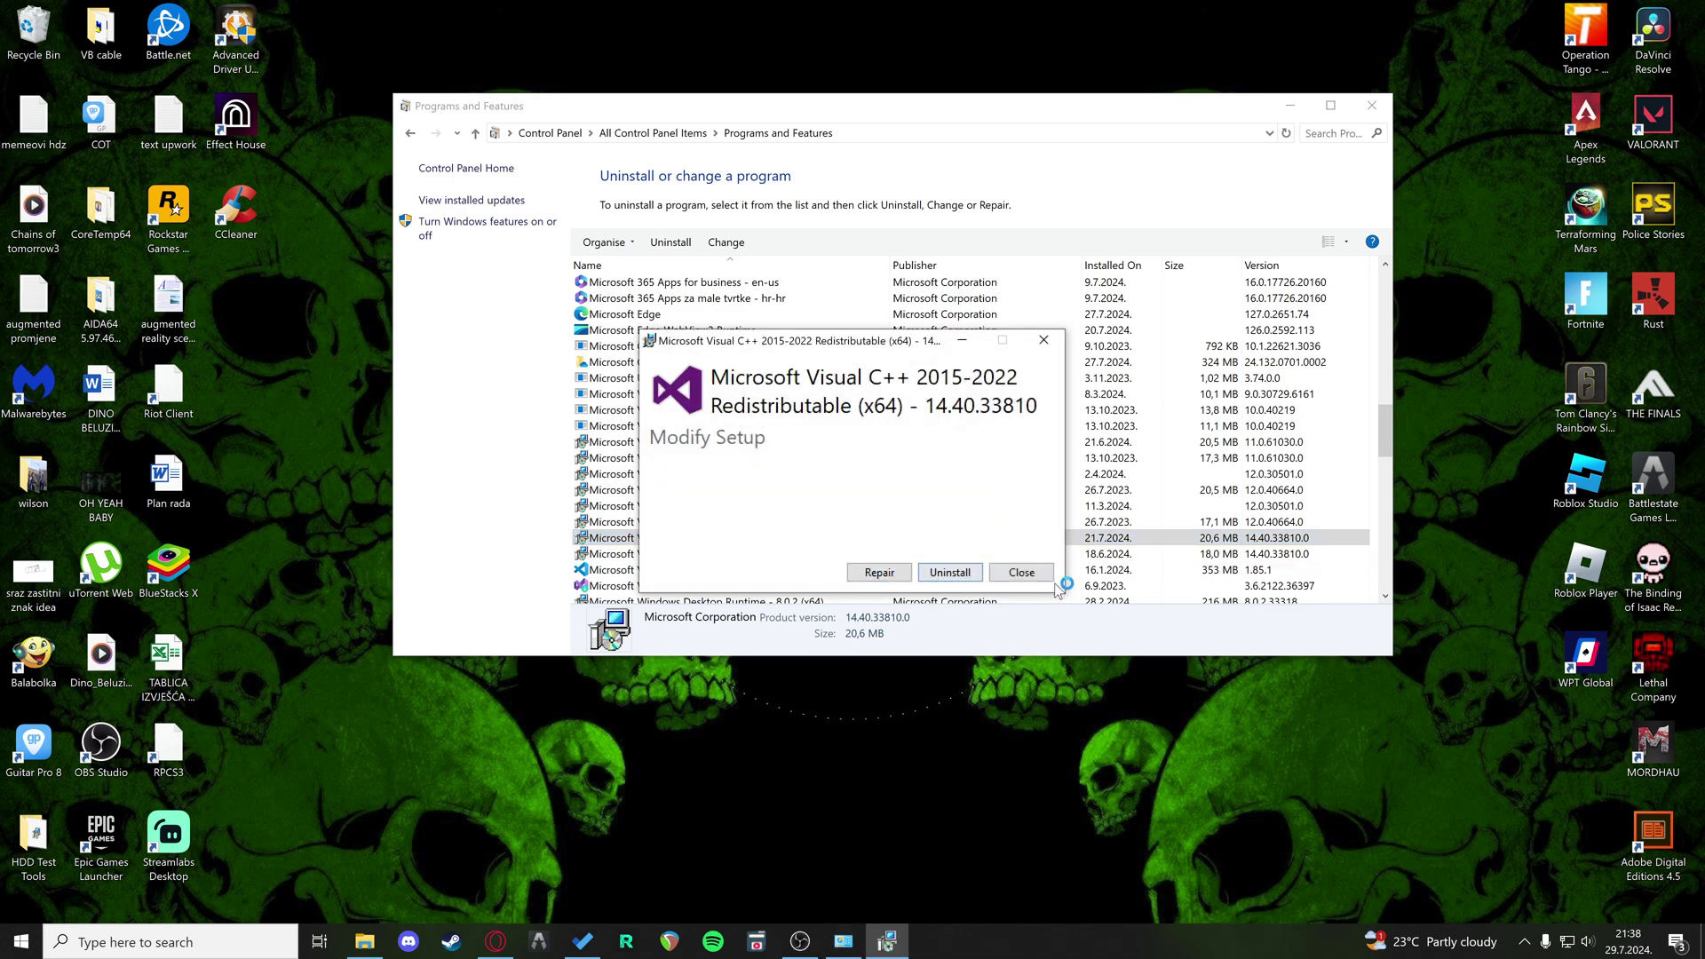
pyautogui.click(863, 575)
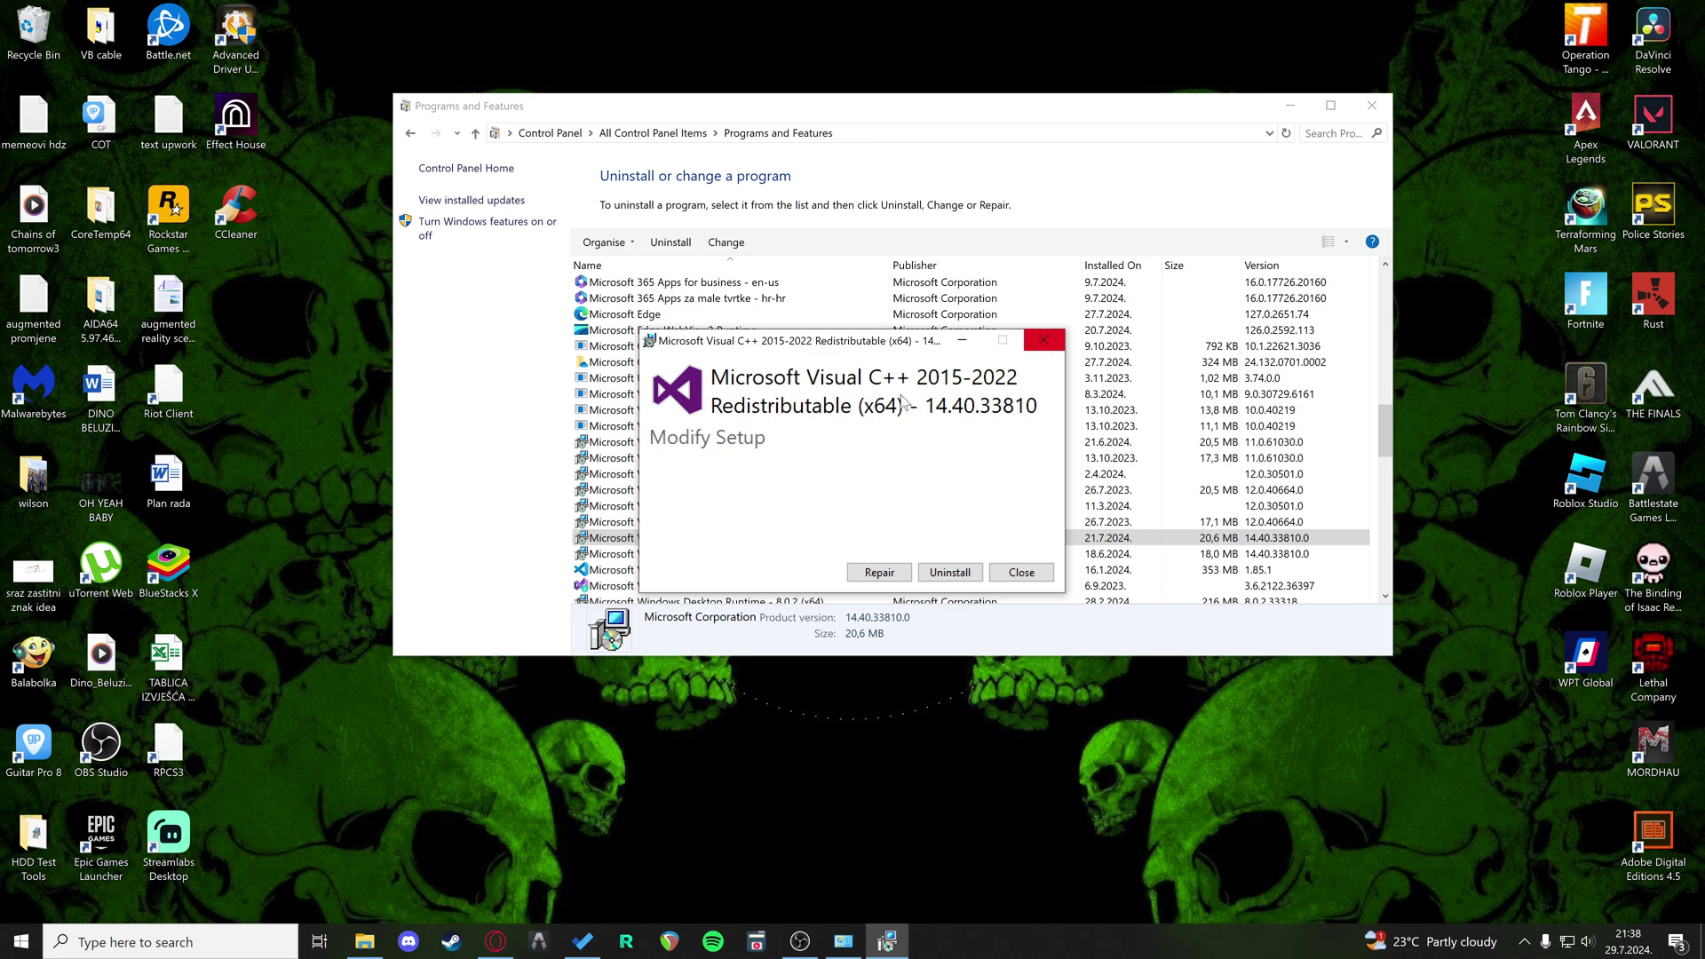
pyautogui.click(1043, 340)
pyautogui.click(917, 530)
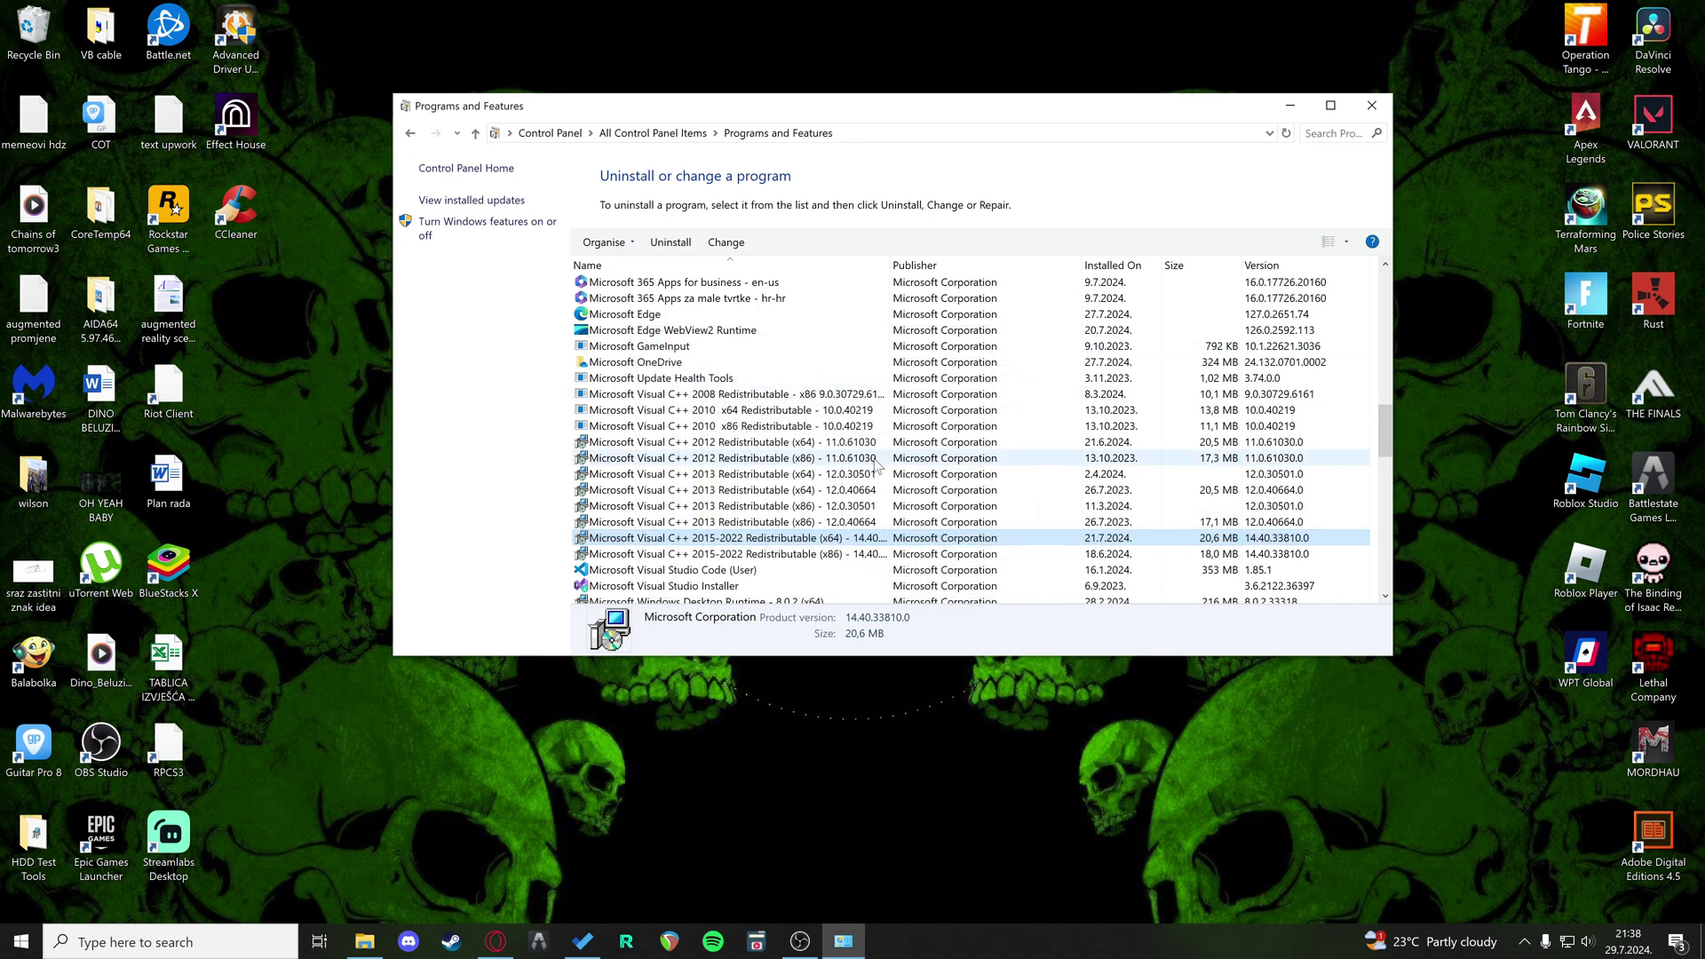
pyautogui.click(765, 557)
pyautogui.click(764, 540)
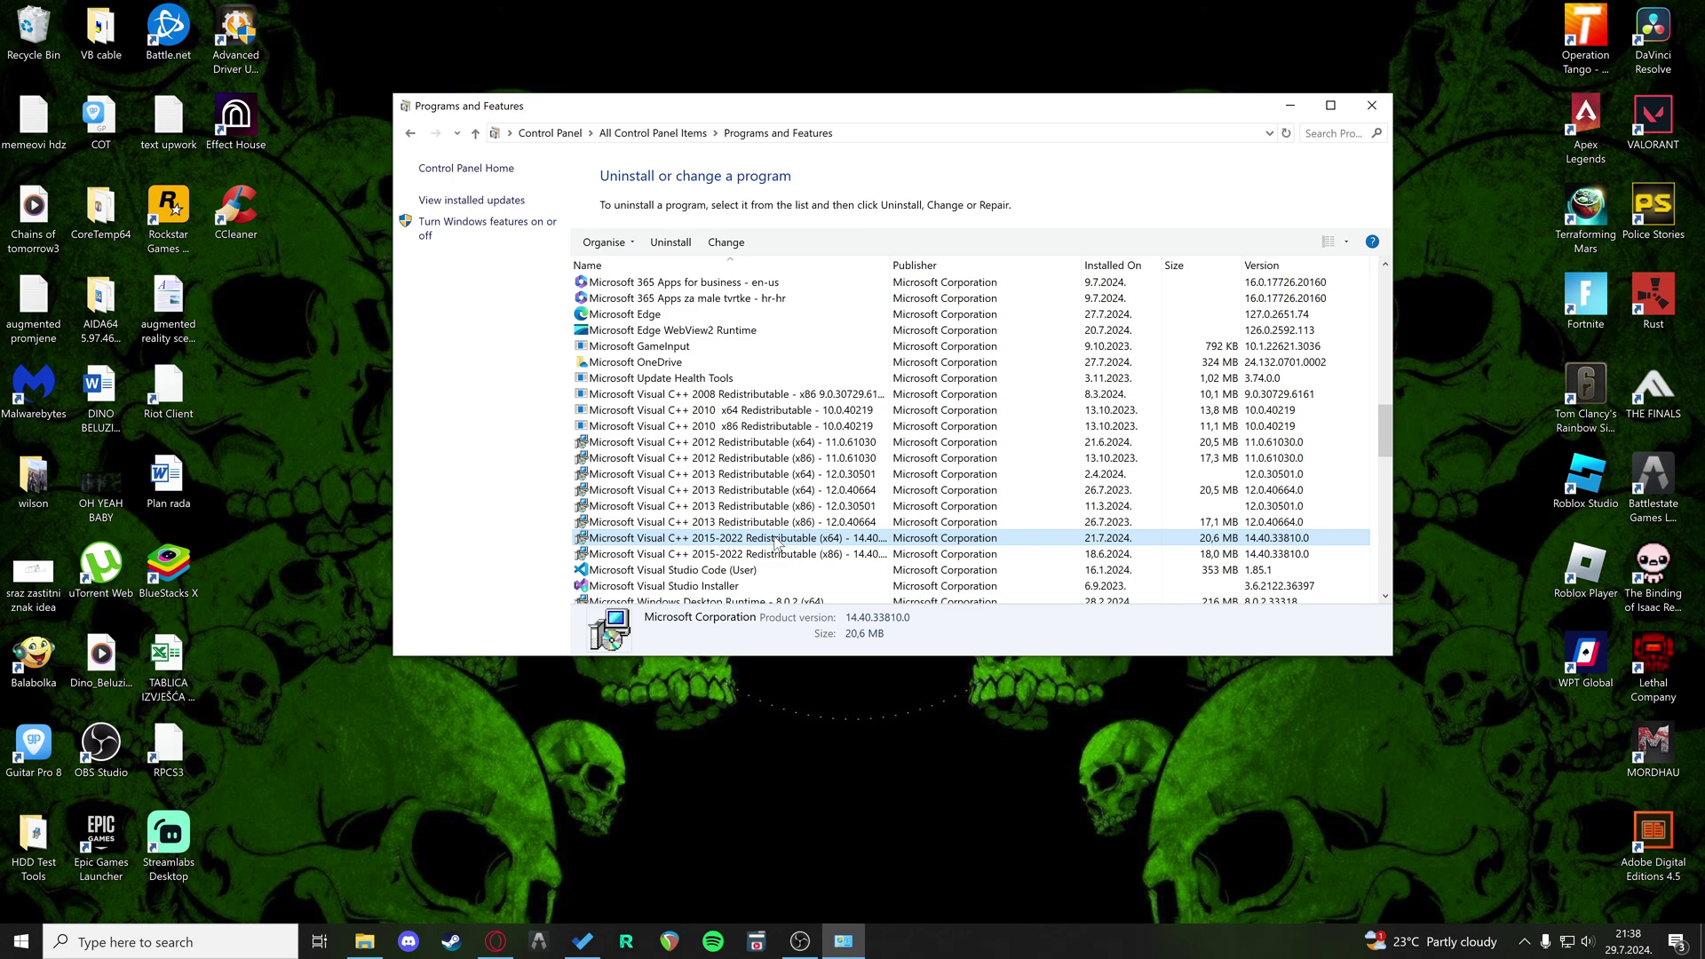
pyautogui.click(755, 394)
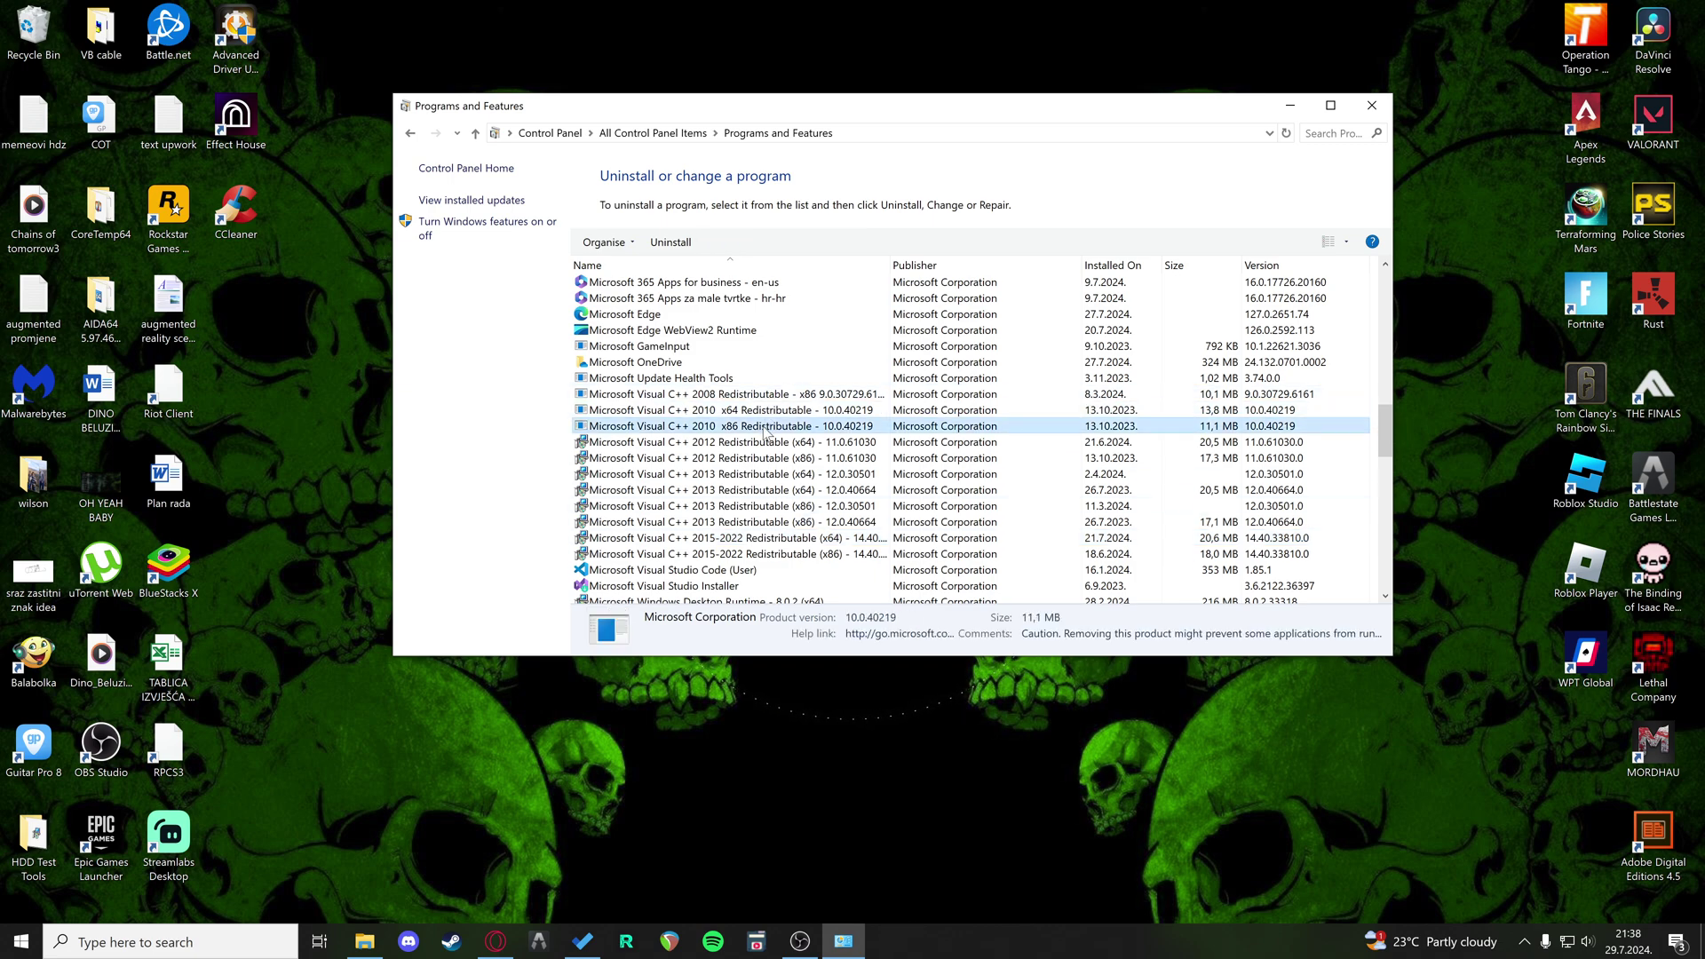
pyautogui.click(757, 444)
pyautogui.click(755, 458)
pyautogui.click(750, 475)
pyautogui.click(744, 491)
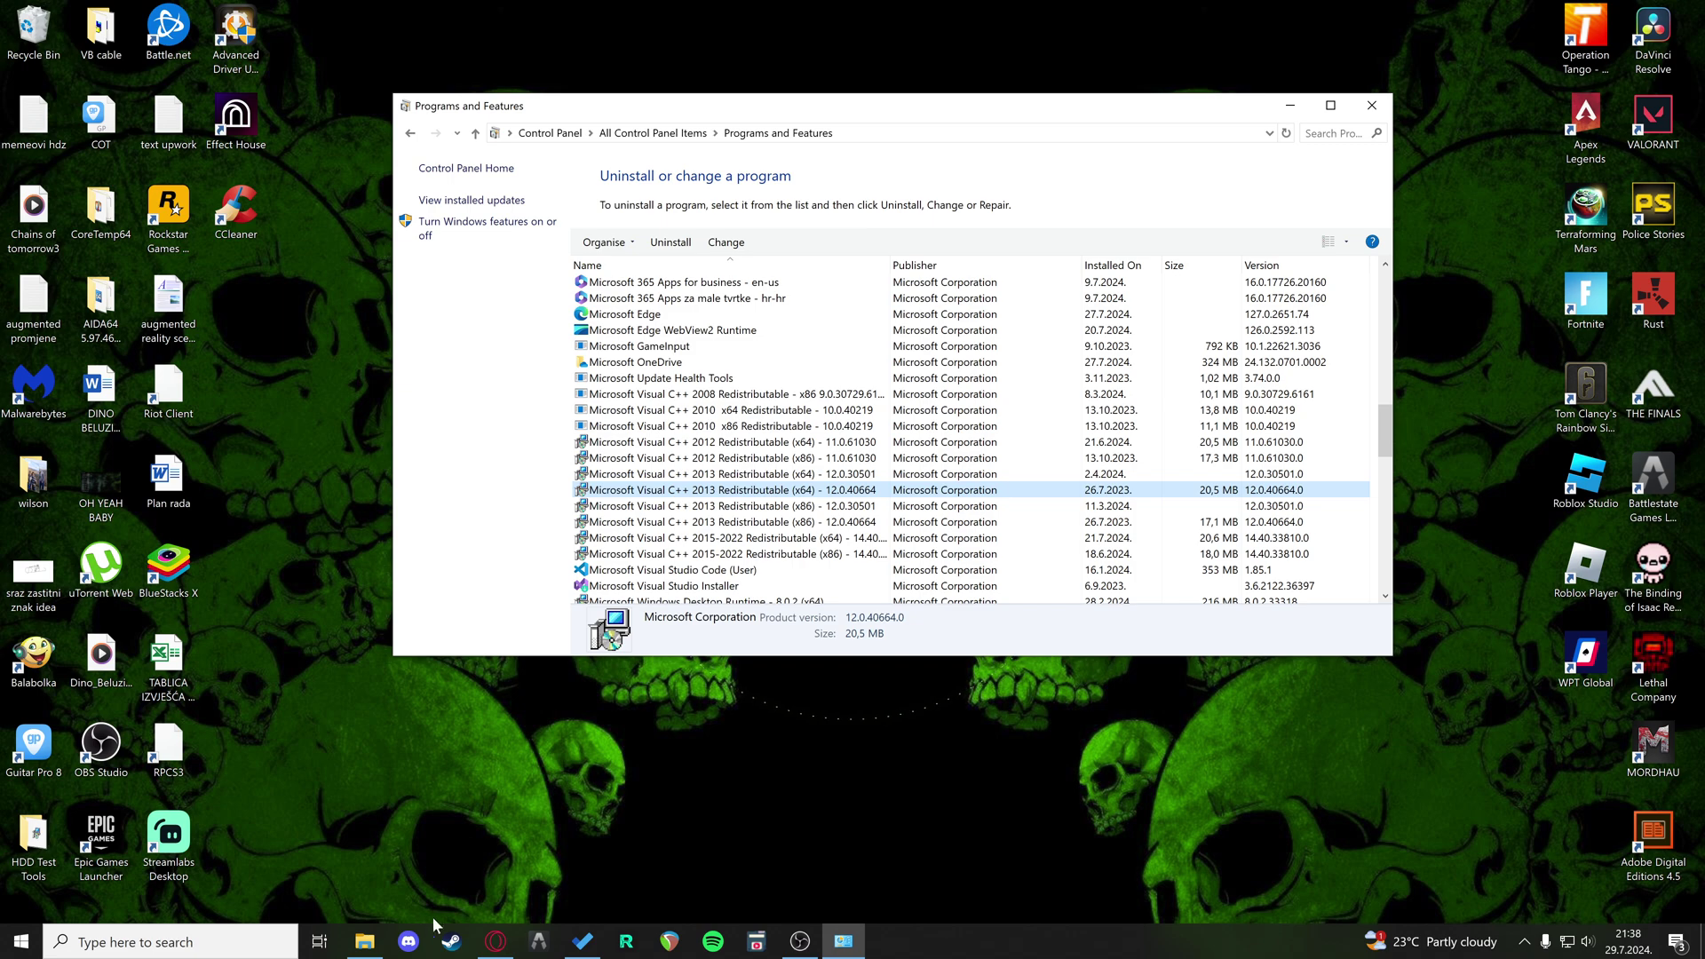
# Step: Bring Steam forward and close the Programs and Features window
pyautogui.click(451, 941)
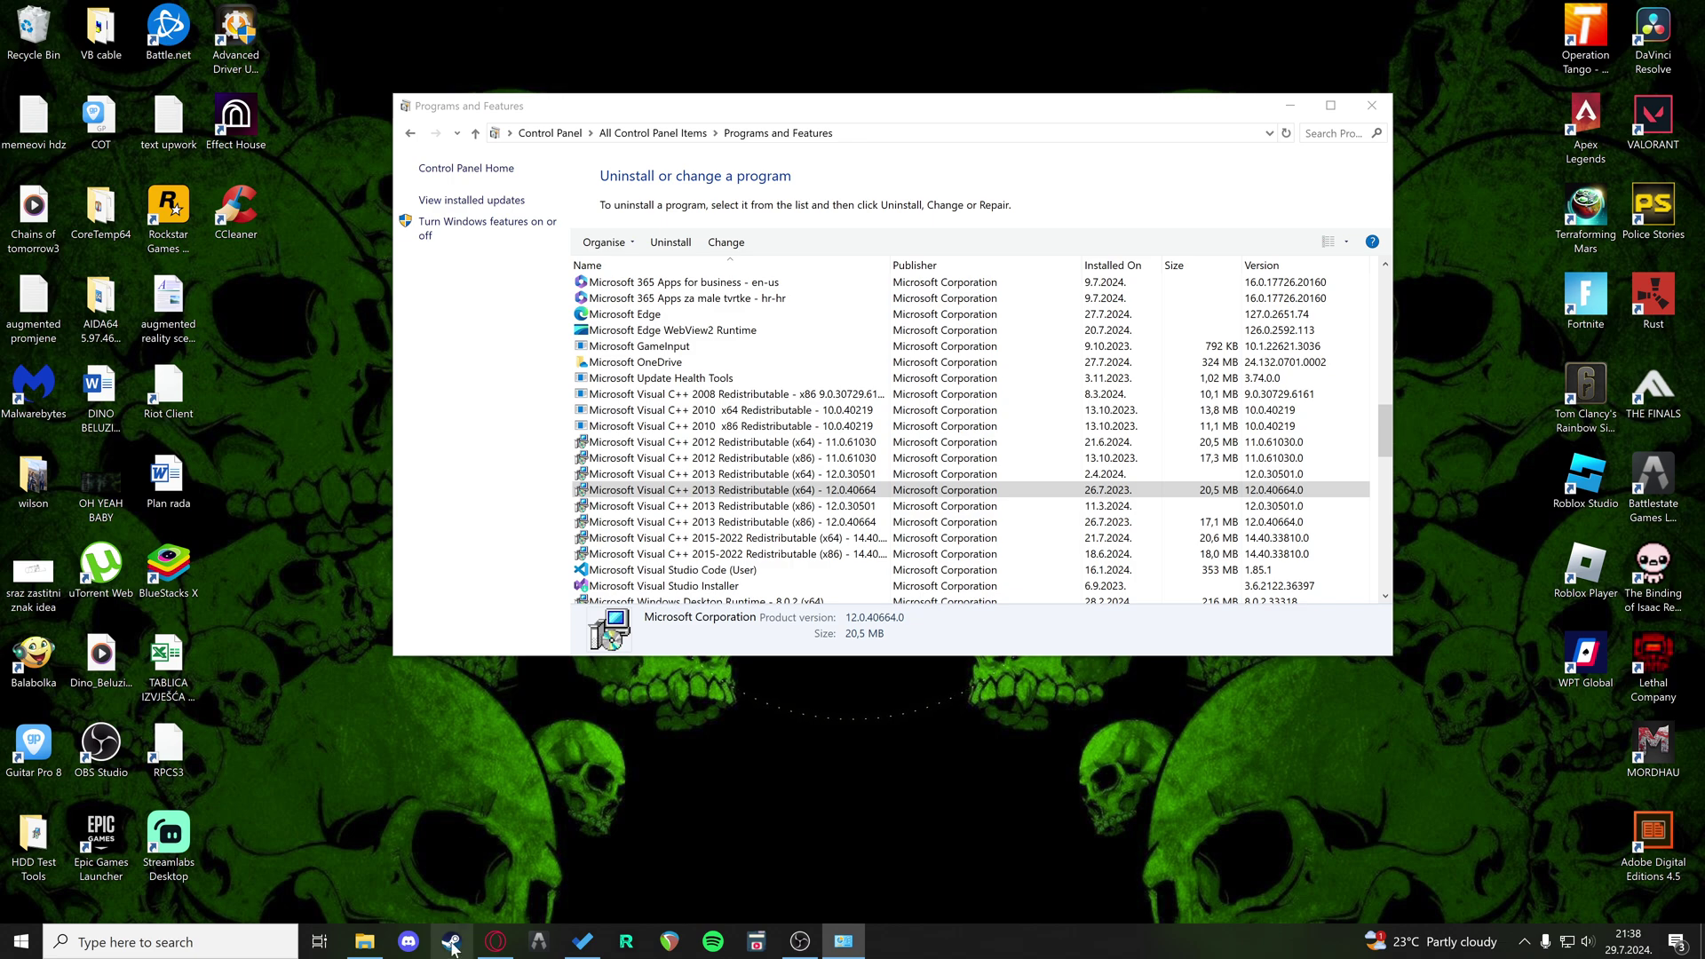
pyautogui.click(1372, 105)
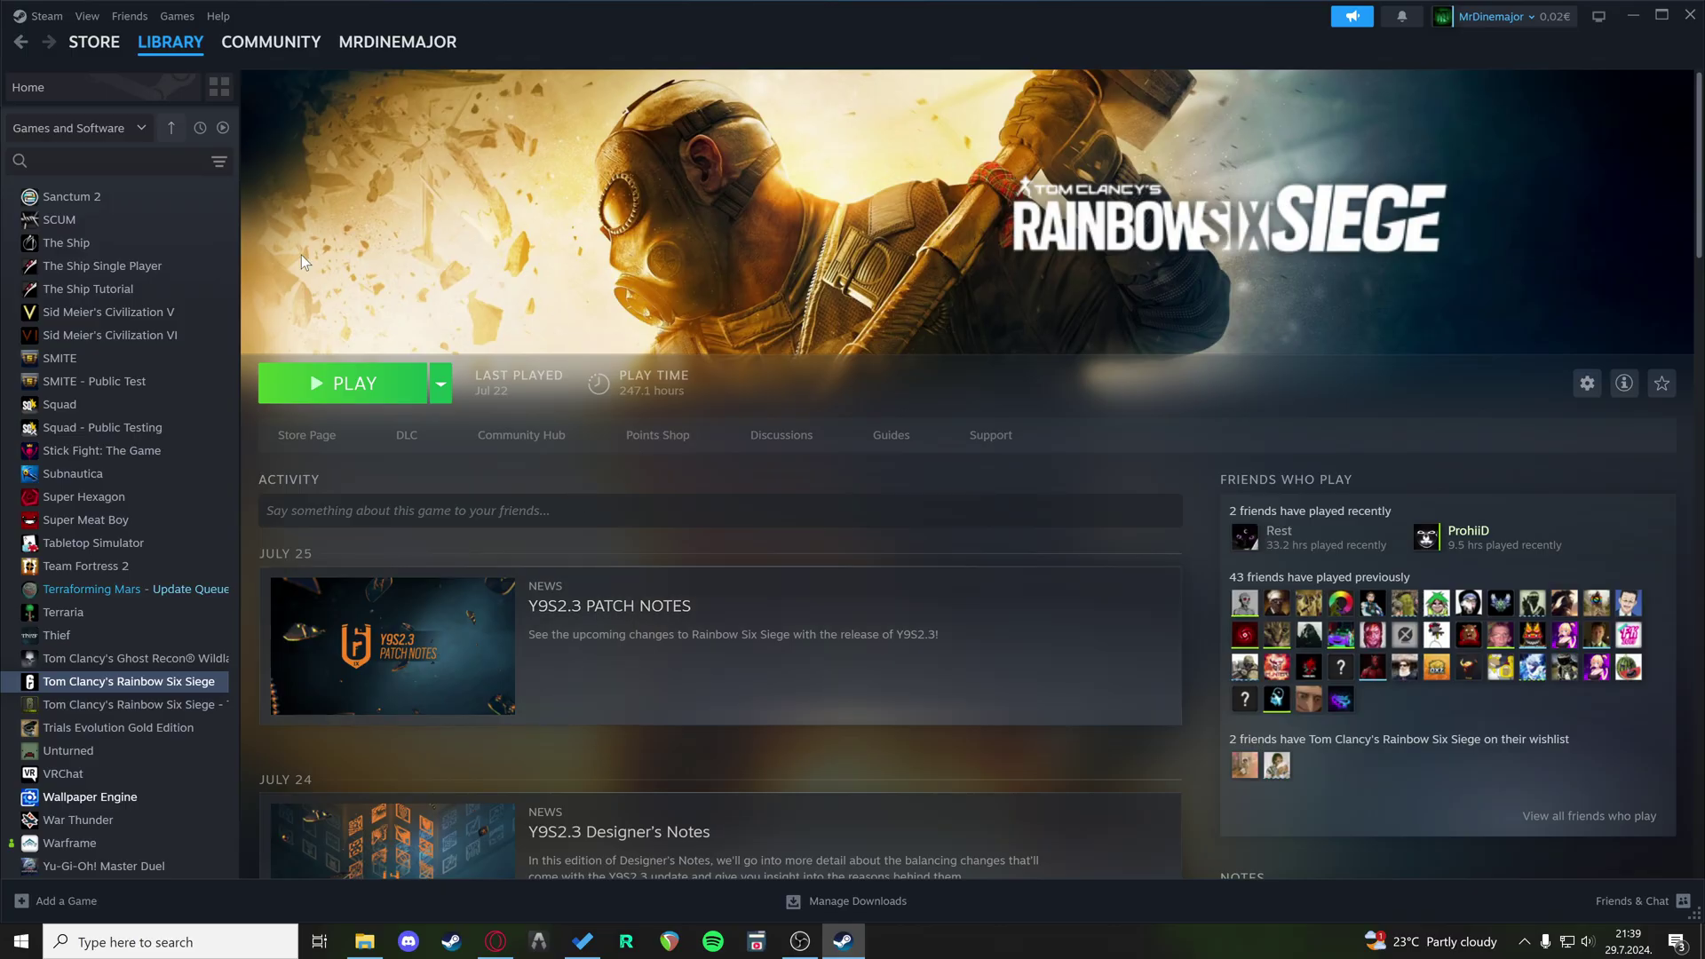
# Step: View Rainbow Six Siege's Installed Files properties with Verify integrity of game files, then close them
pyautogui.click(115, 659)
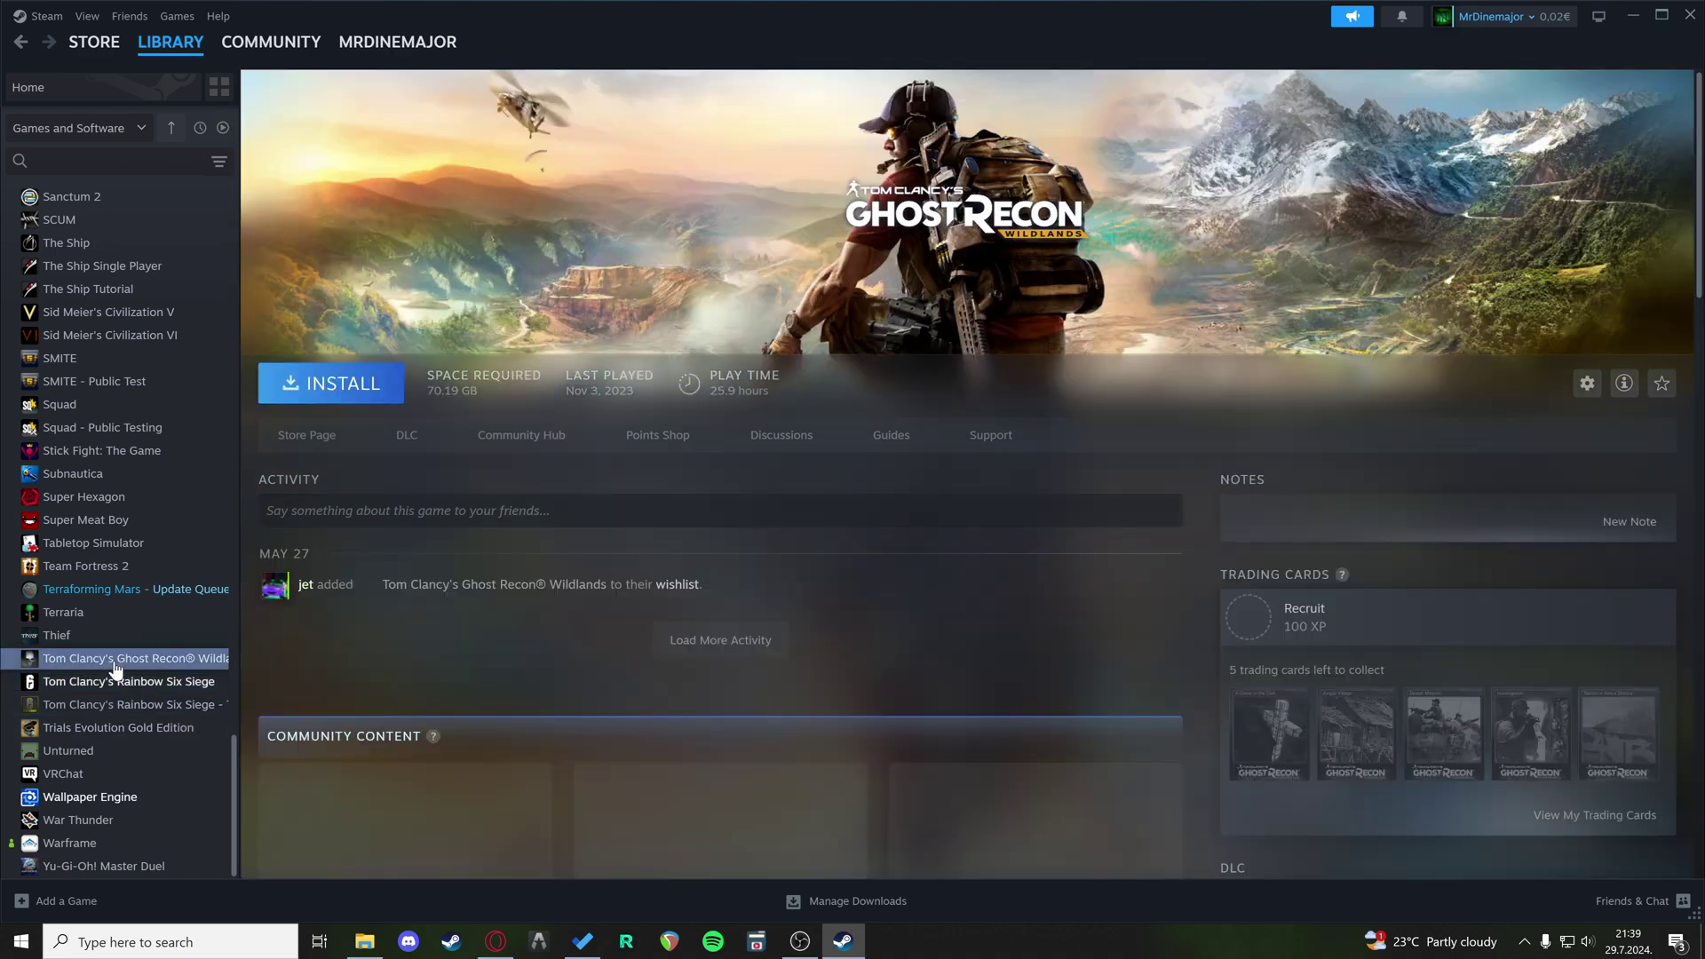
pyautogui.click(109, 682)
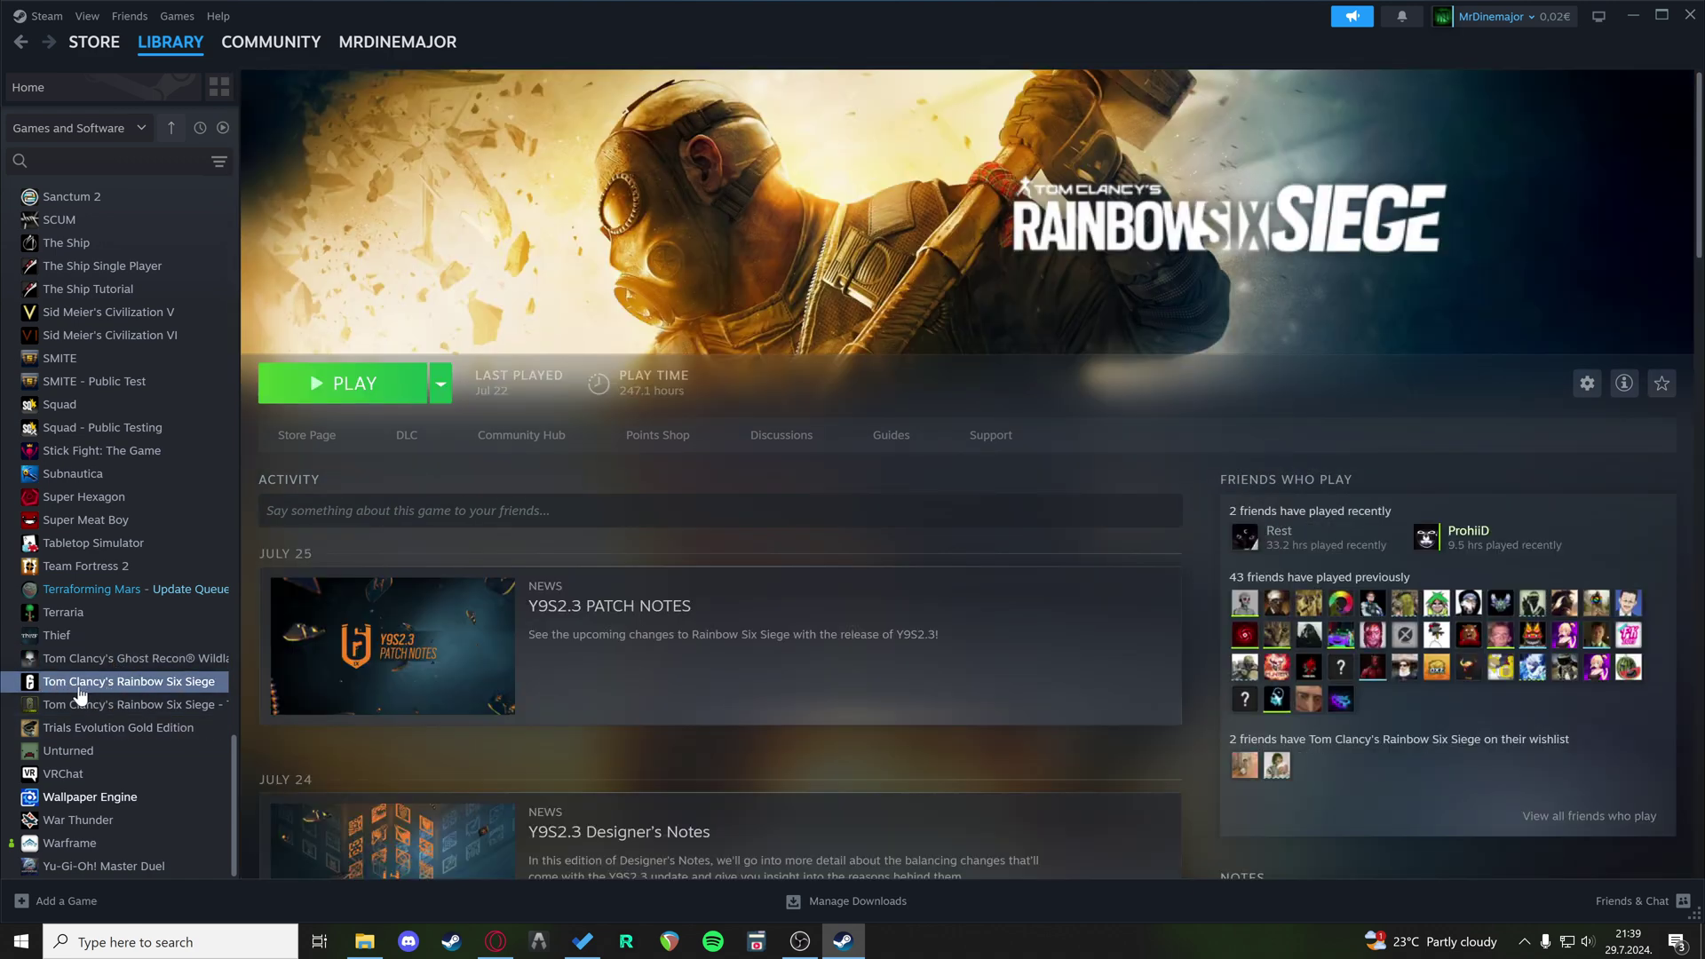
pyautogui.rightClick(120, 688)
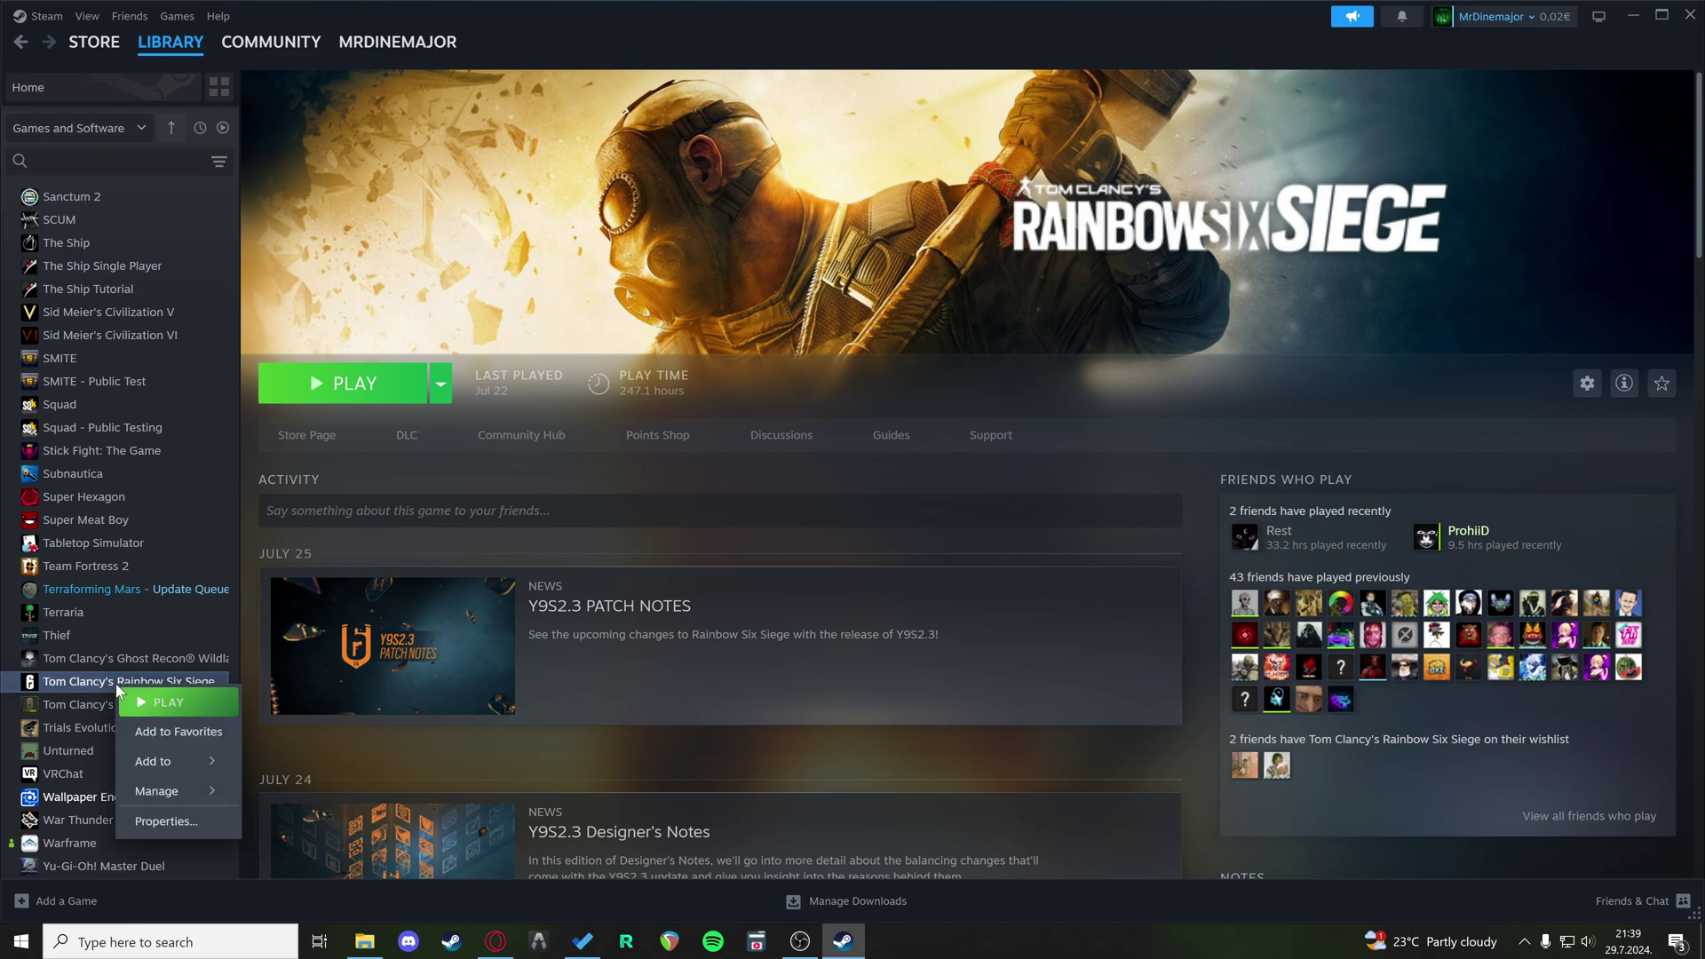
pyautogui.click(168, 823)
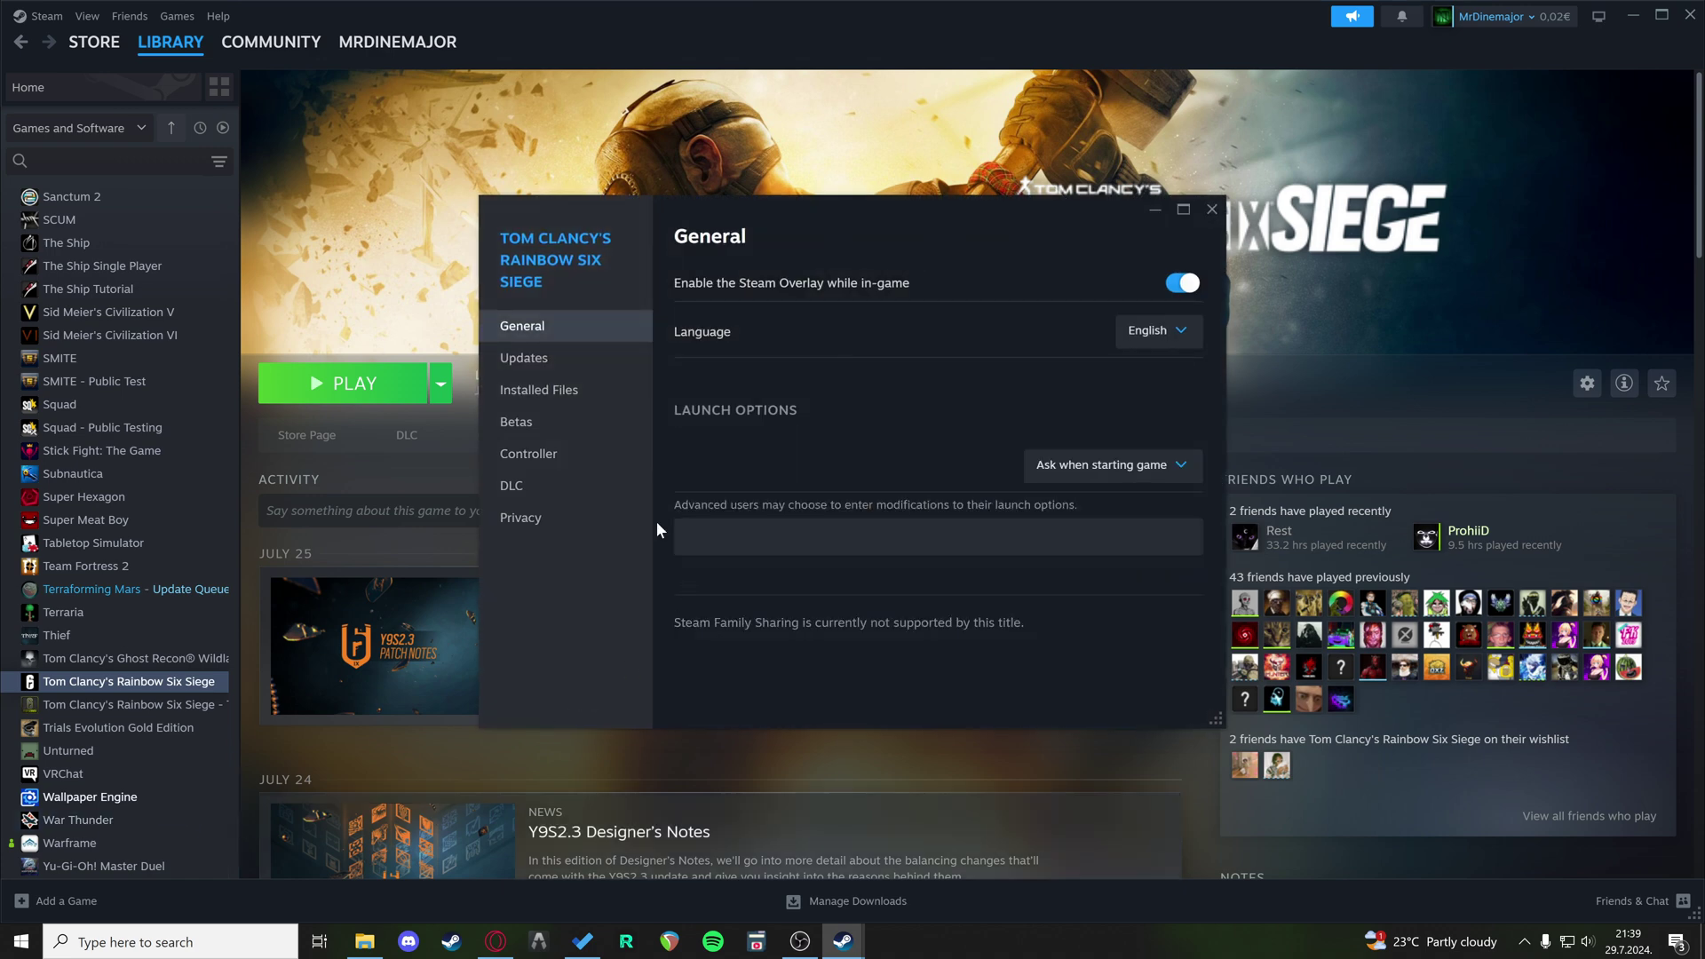
pyautogui.click(540, 395)
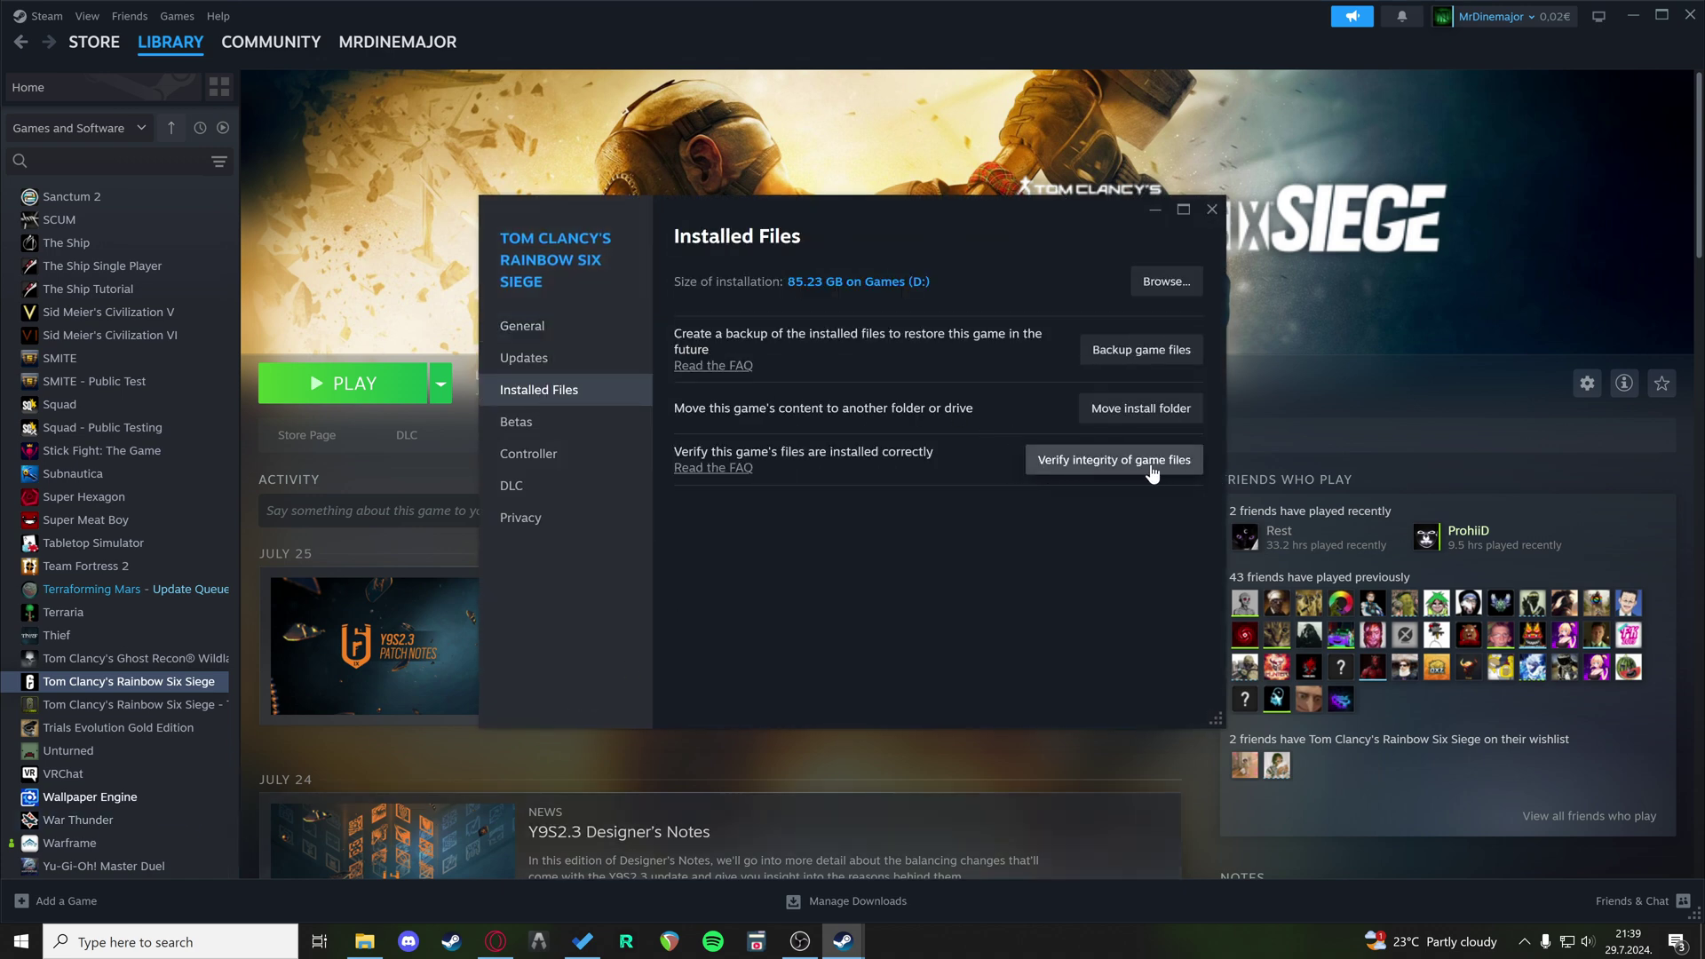
pyautogui.click(1091, 465)
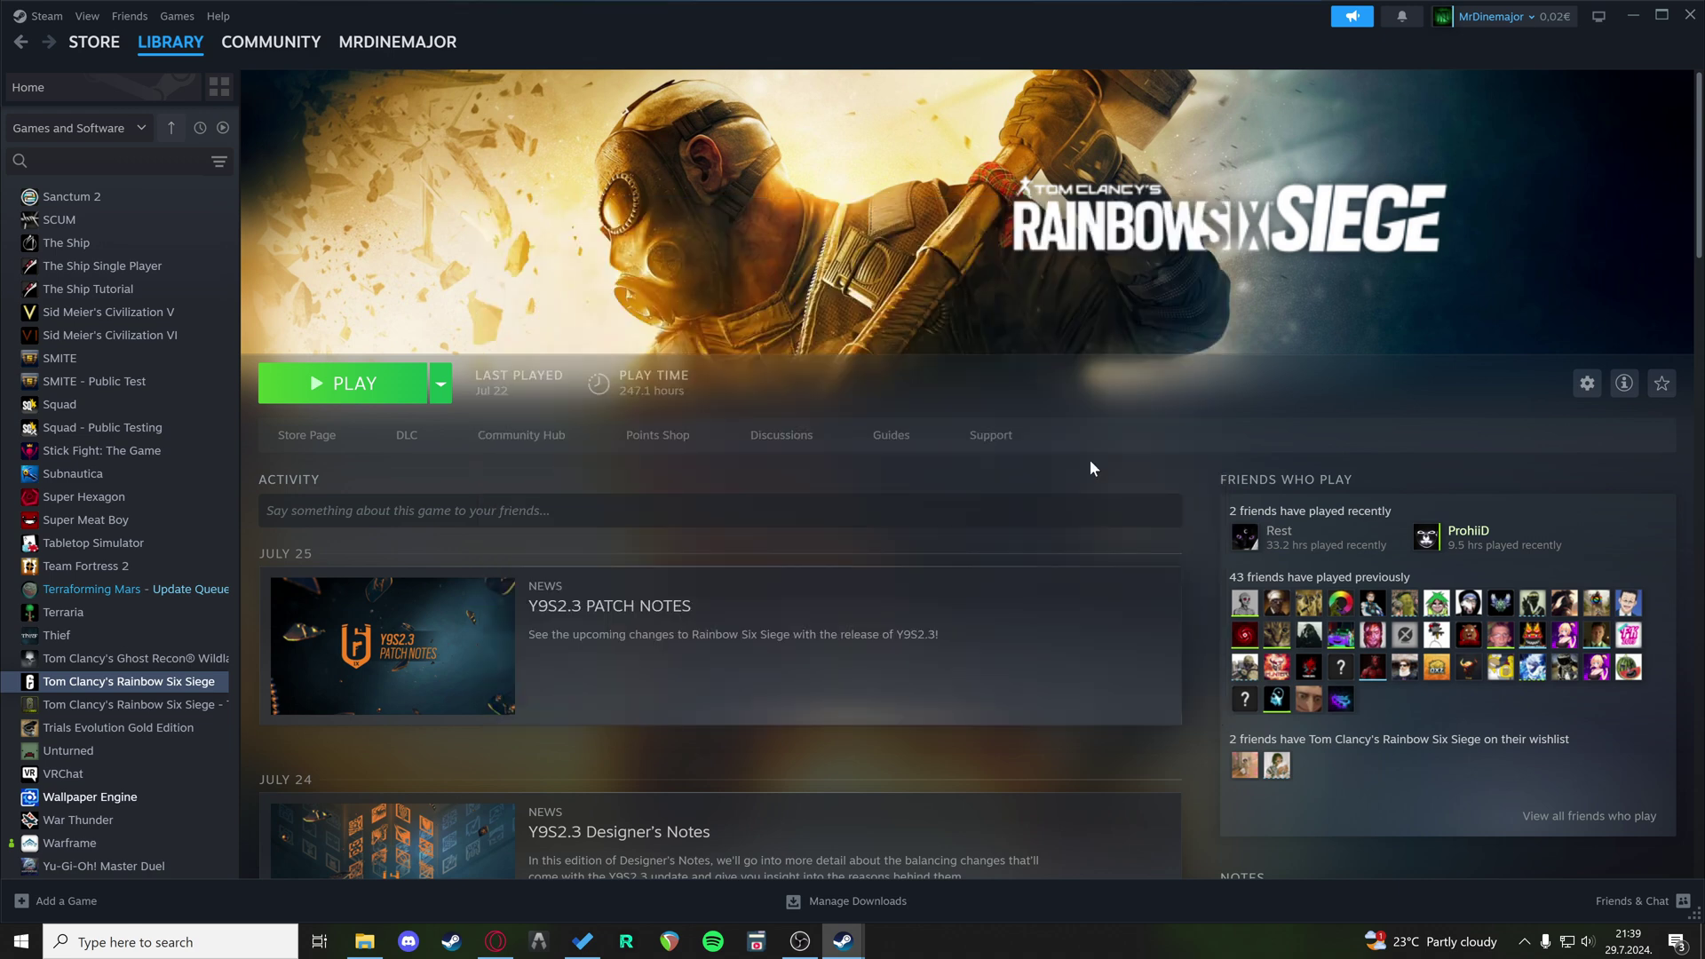
# Step: Reopen the game's Installed Files properties, then close them and exit Steam
pyautogui.rightClick(117, 684)
pyautogui.click(173, 822)
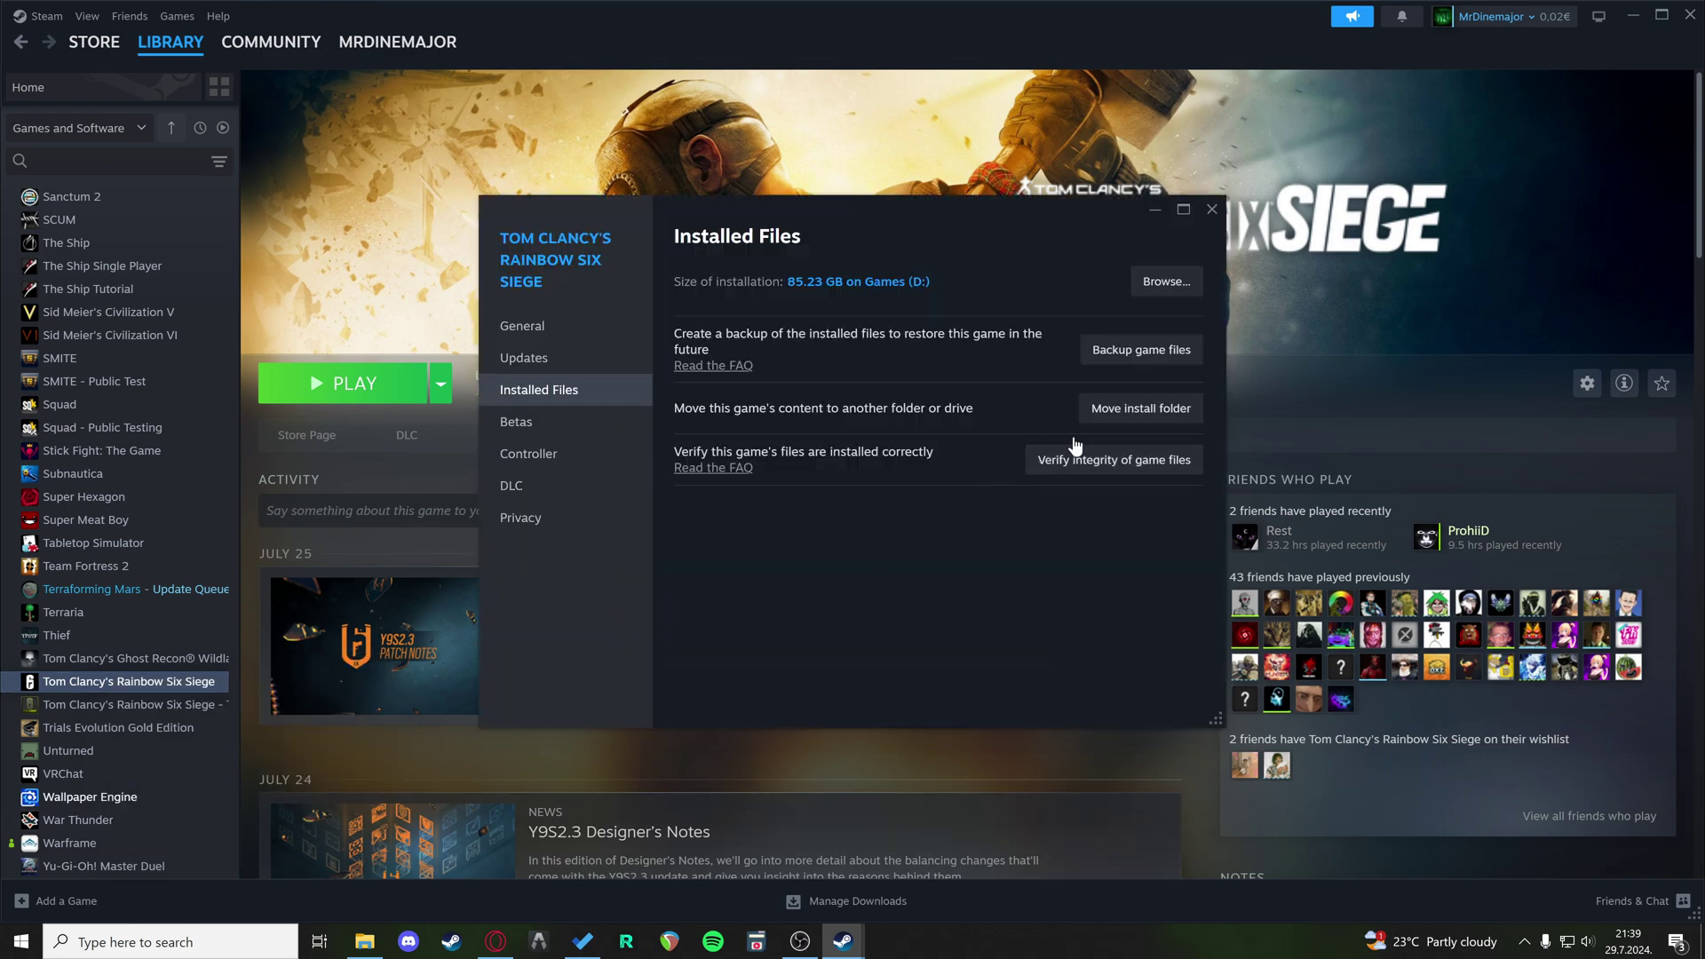
pyautogui.moveTo(1001, 265); pyautogui.dragTo(963, 177)
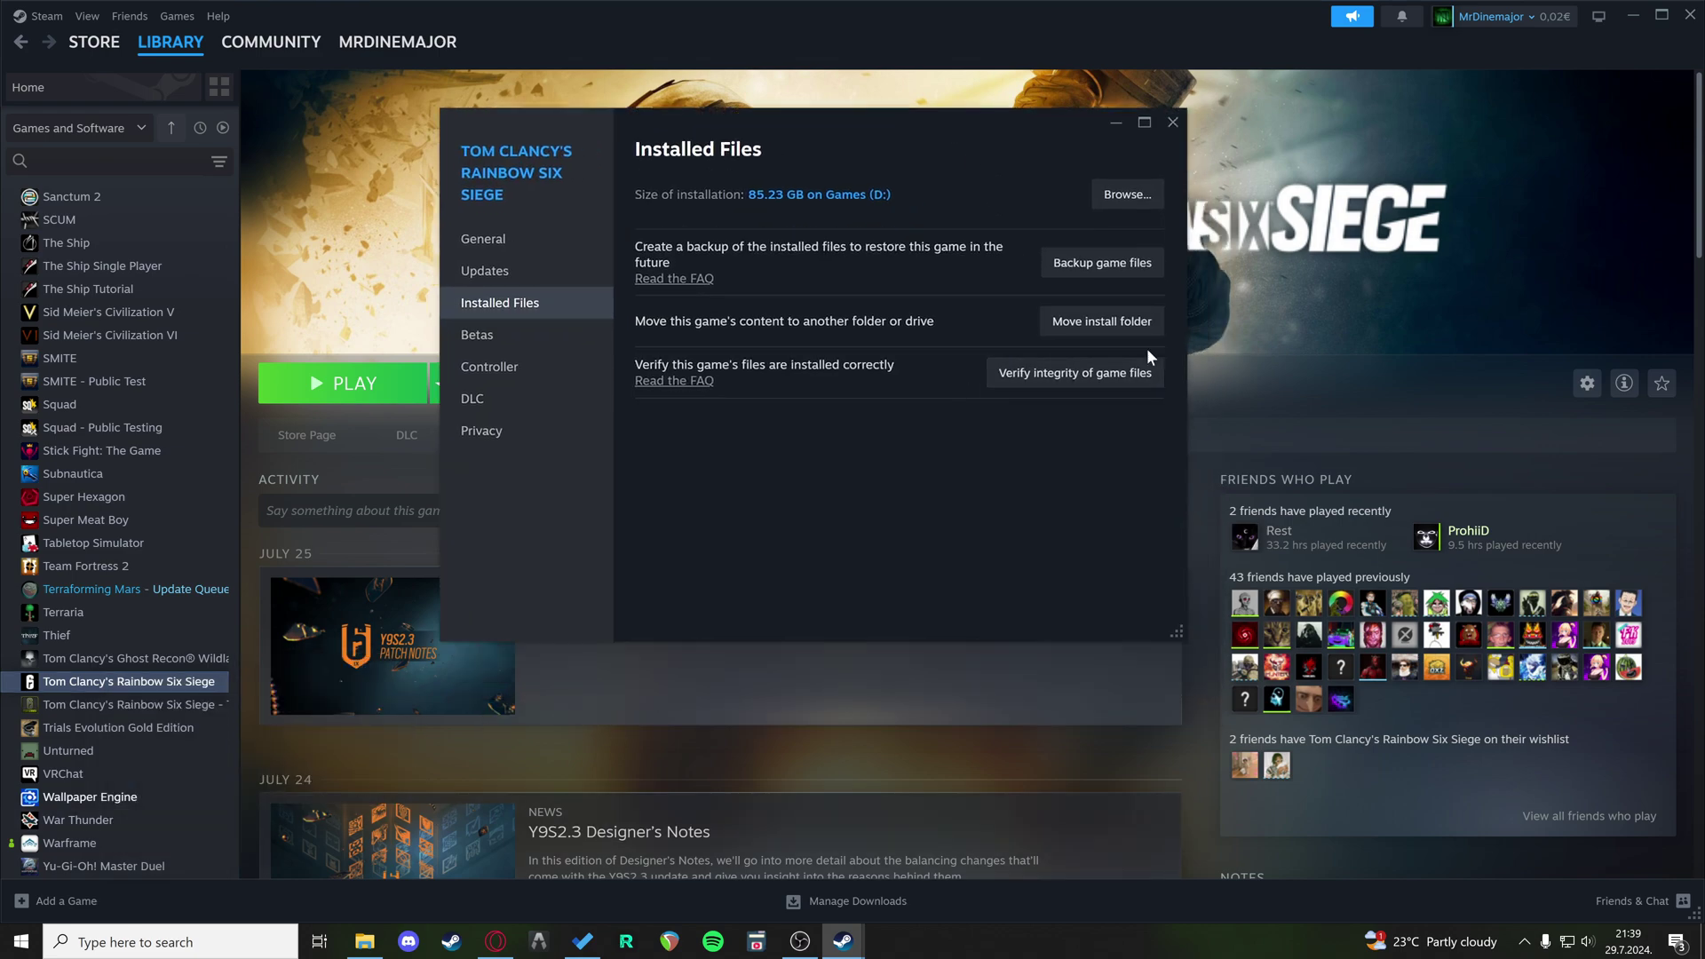
pyautogui.click(1171, 122)
pyautogui.click(1690, 15)
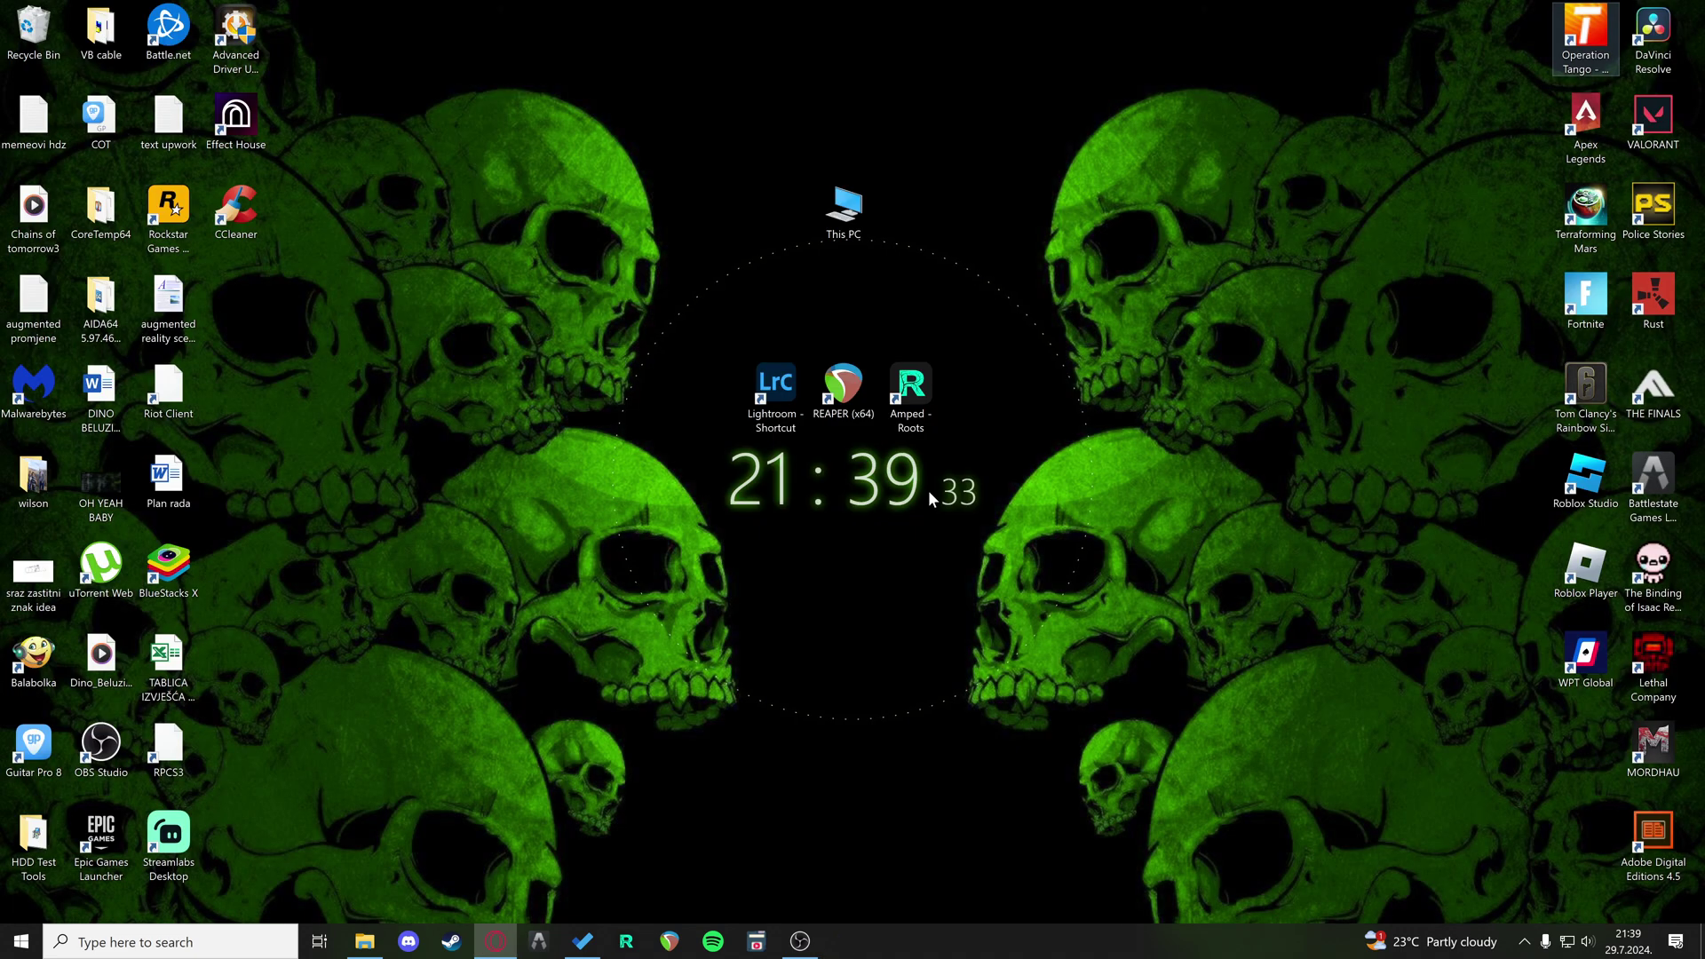